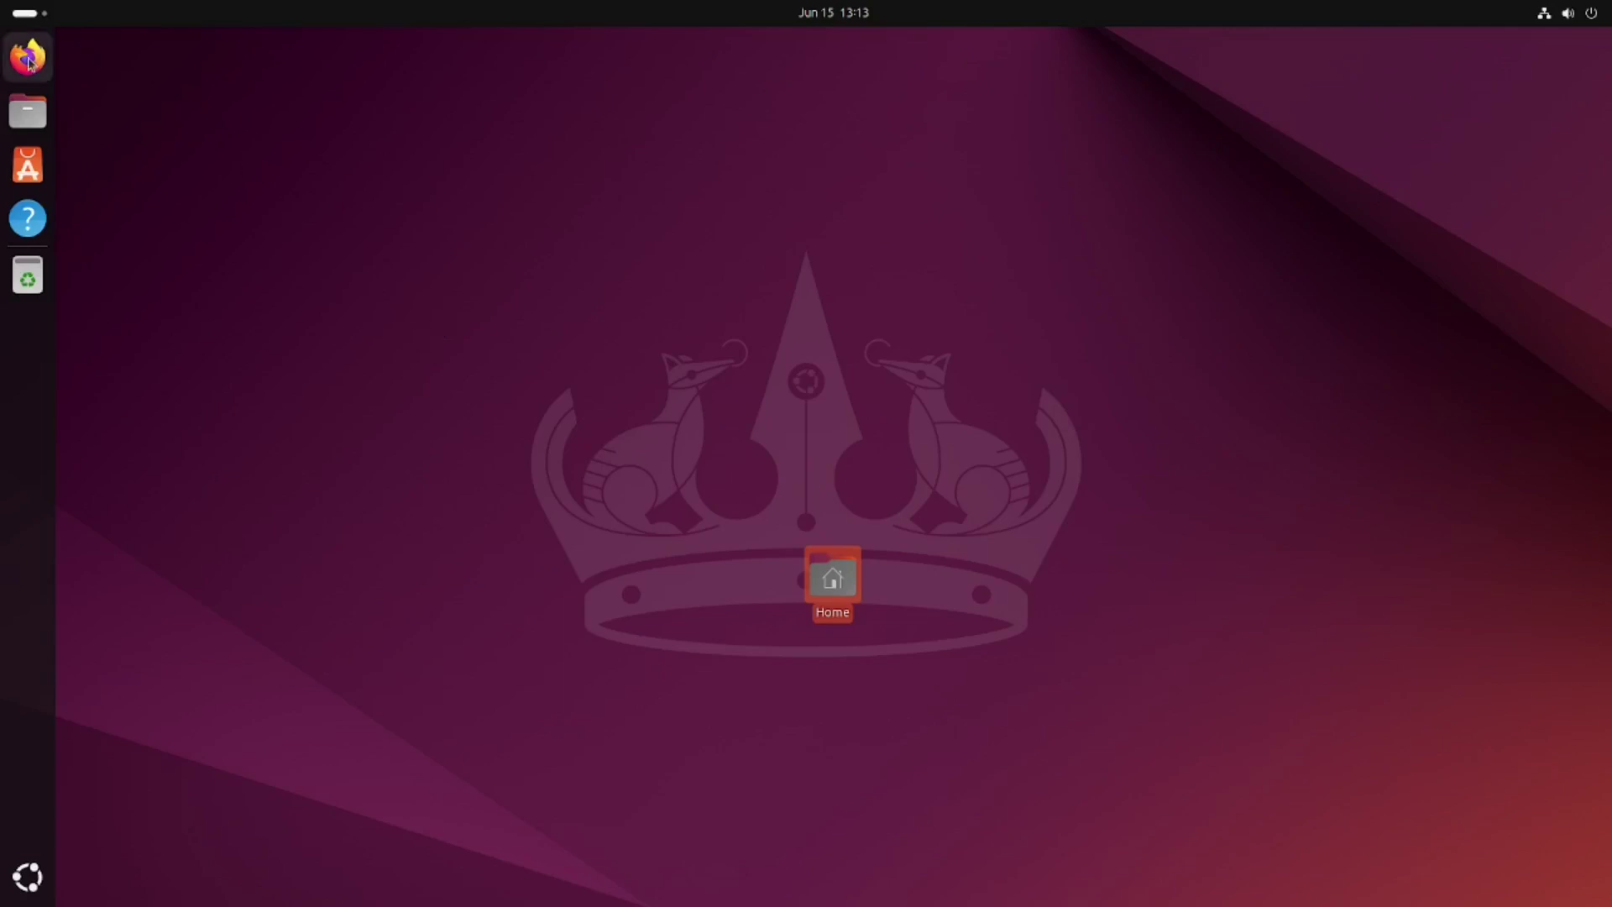
Open waydro.id in Firefox and jump to its Quick Install Reference section
click(29, 61)
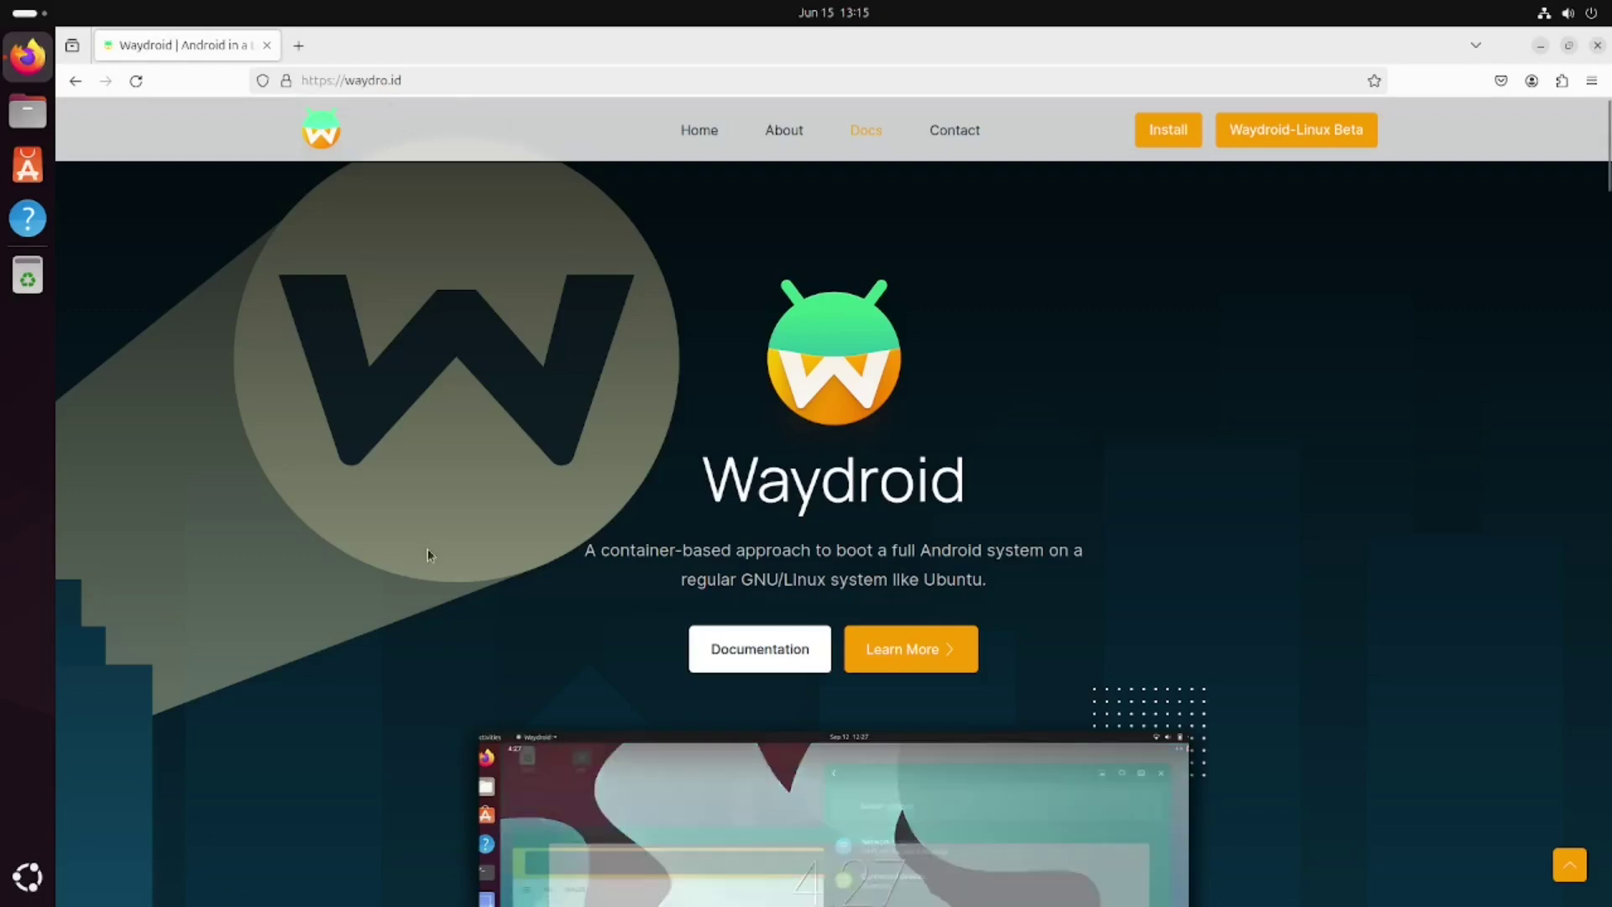
scroll(428, 551, down, 3)
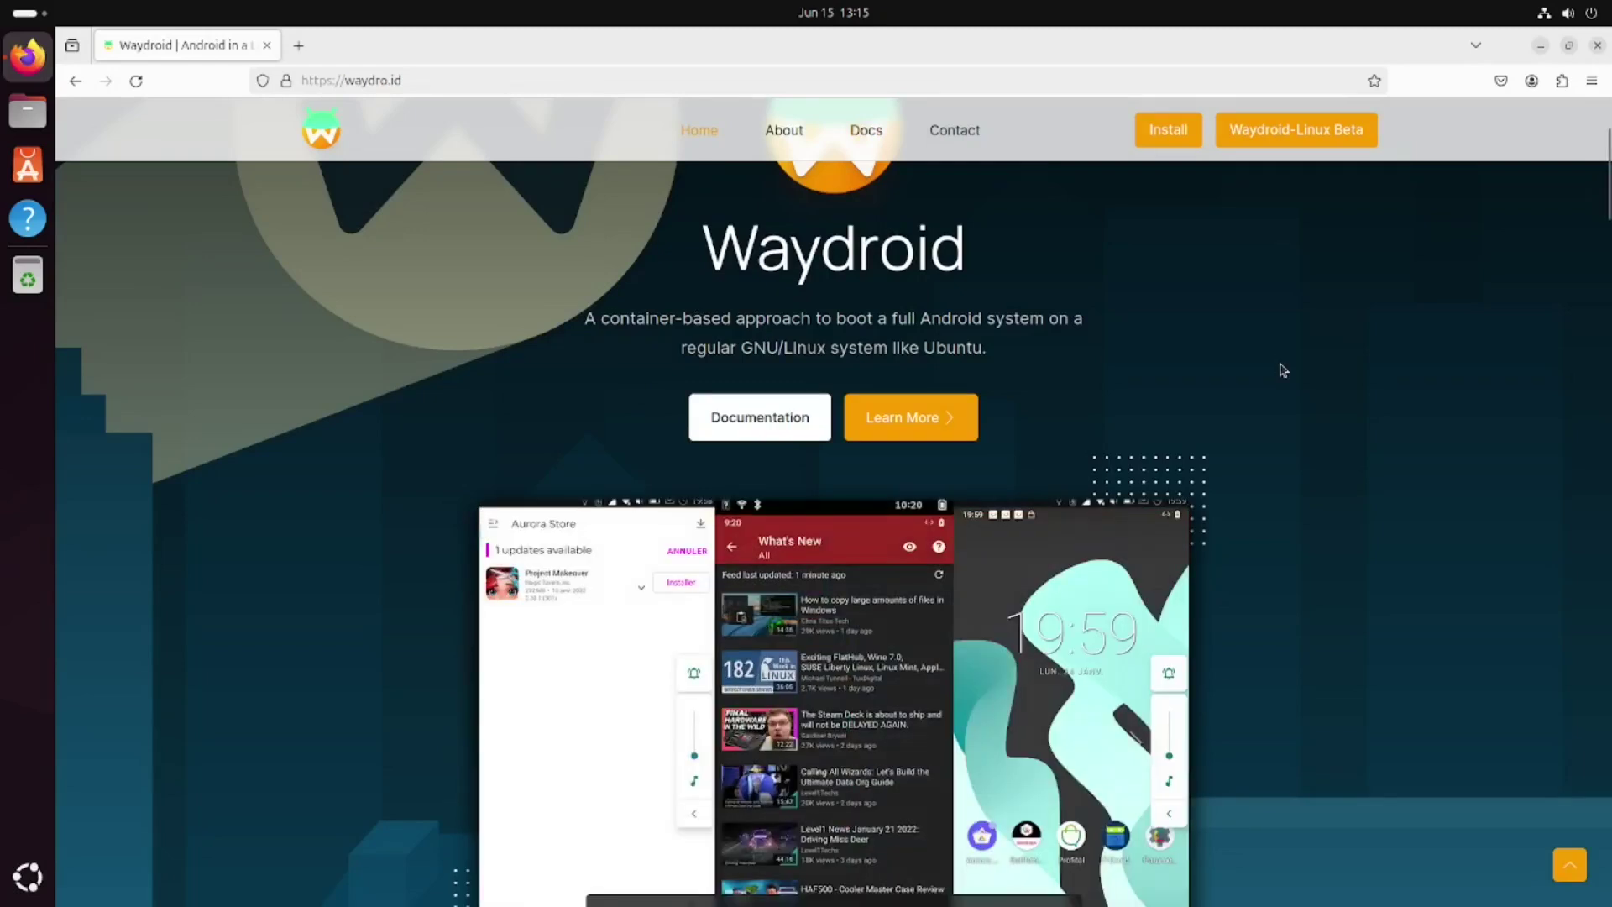
scroll(1279, 367, down, 5)
scroll(1266, 353, down, 4)
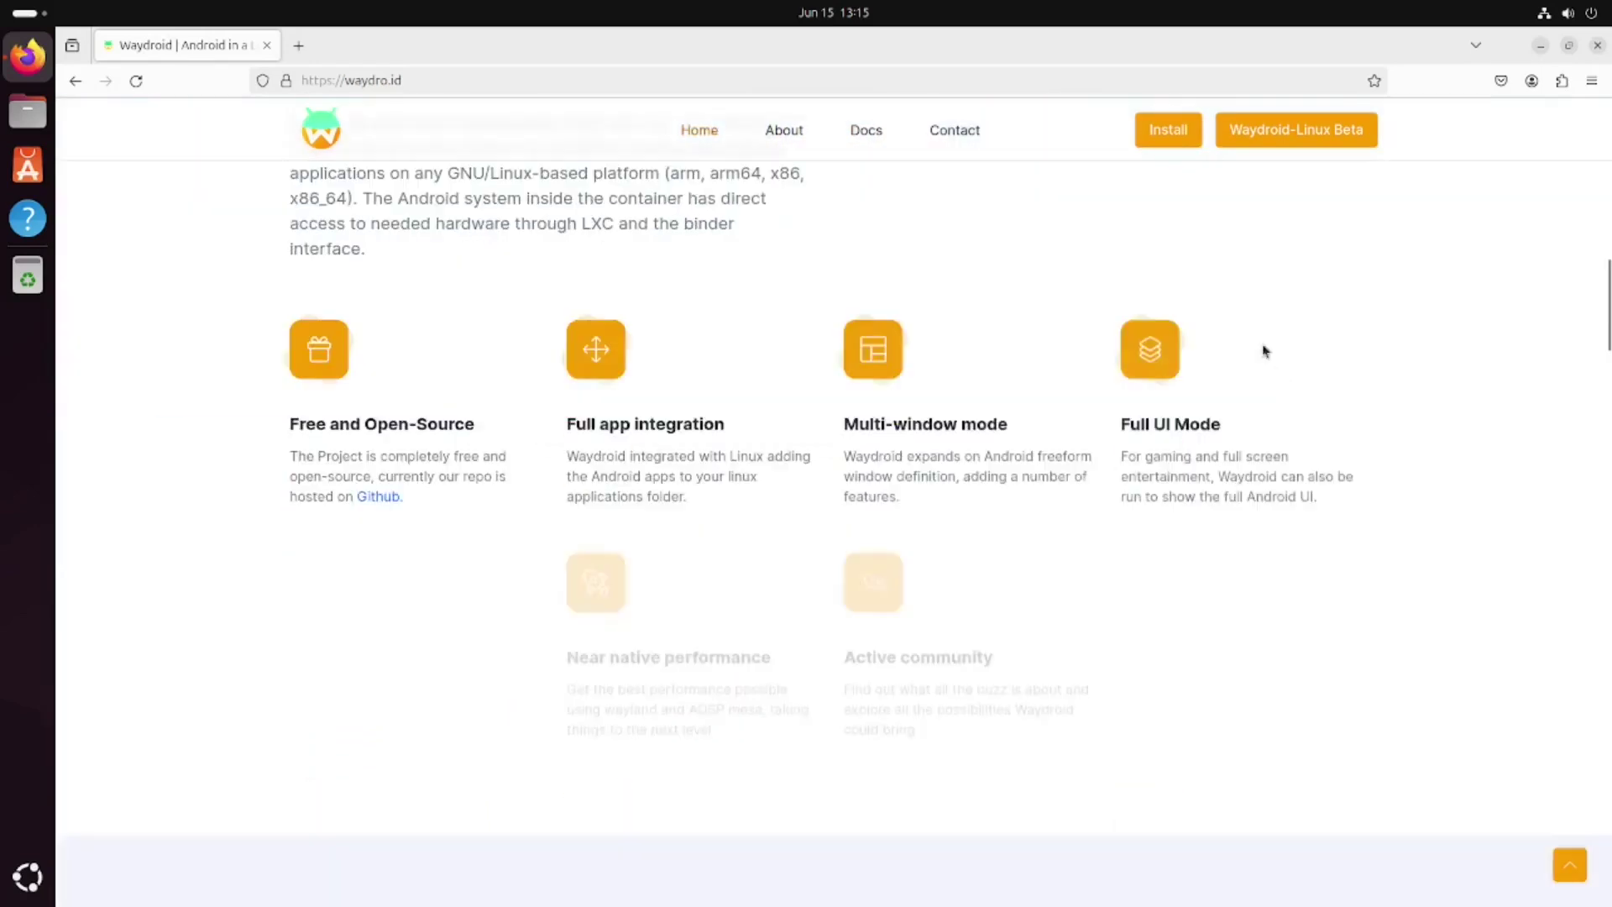
scroll(1217, 252, up, 1)
click(1163, 138)
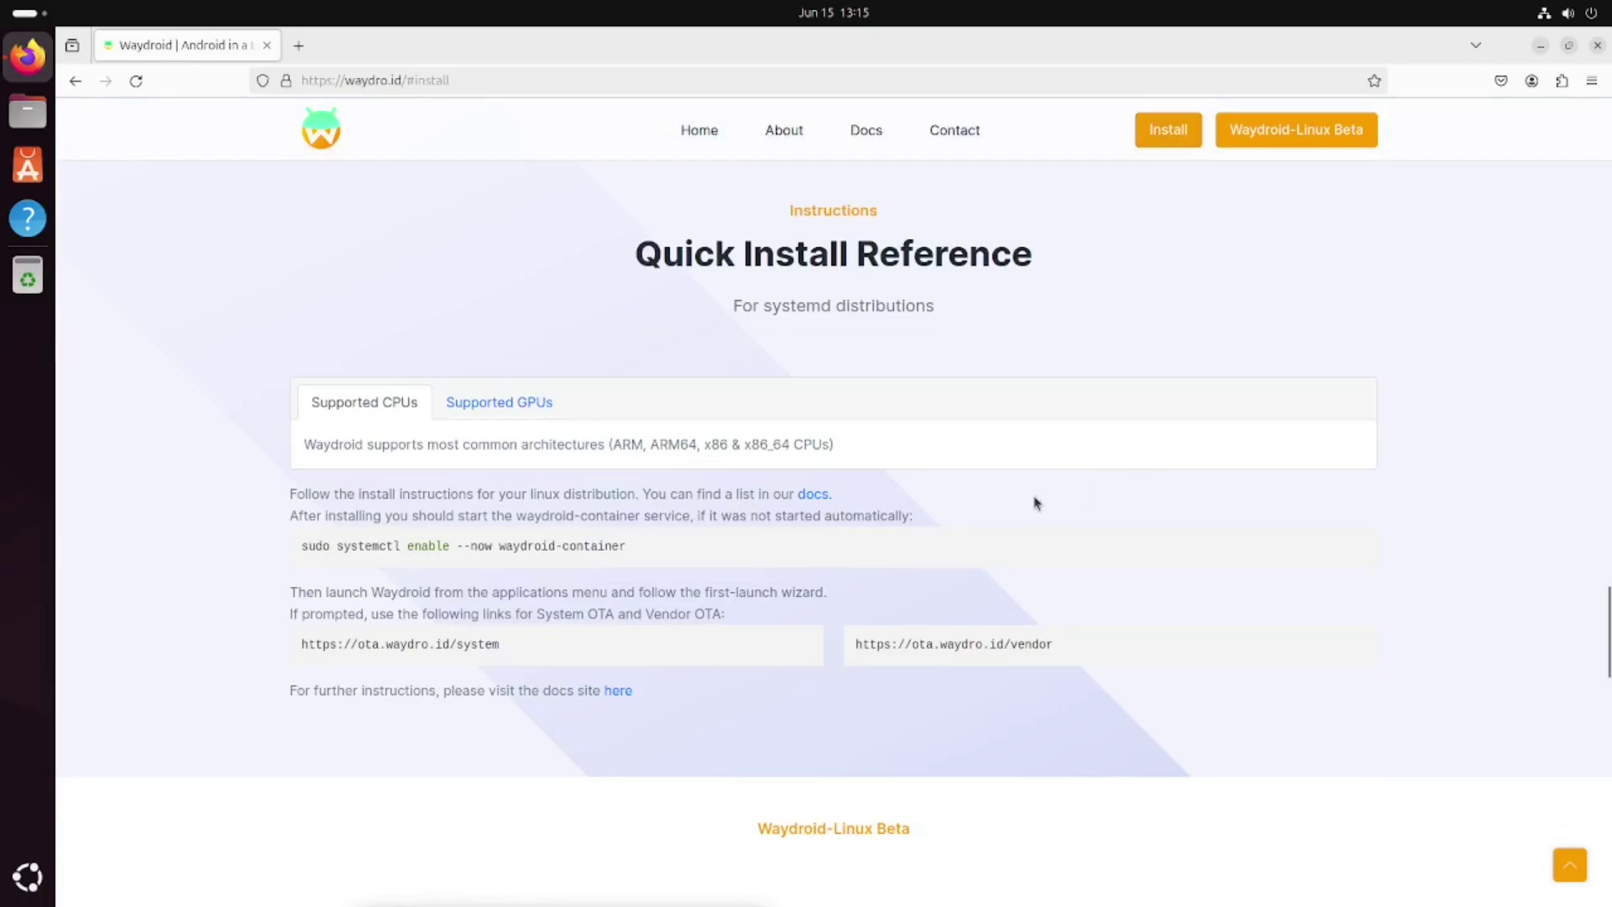
Open the docs Install Instructions page and scroll to the Ubuntu/Debian commands
click(814, 495)
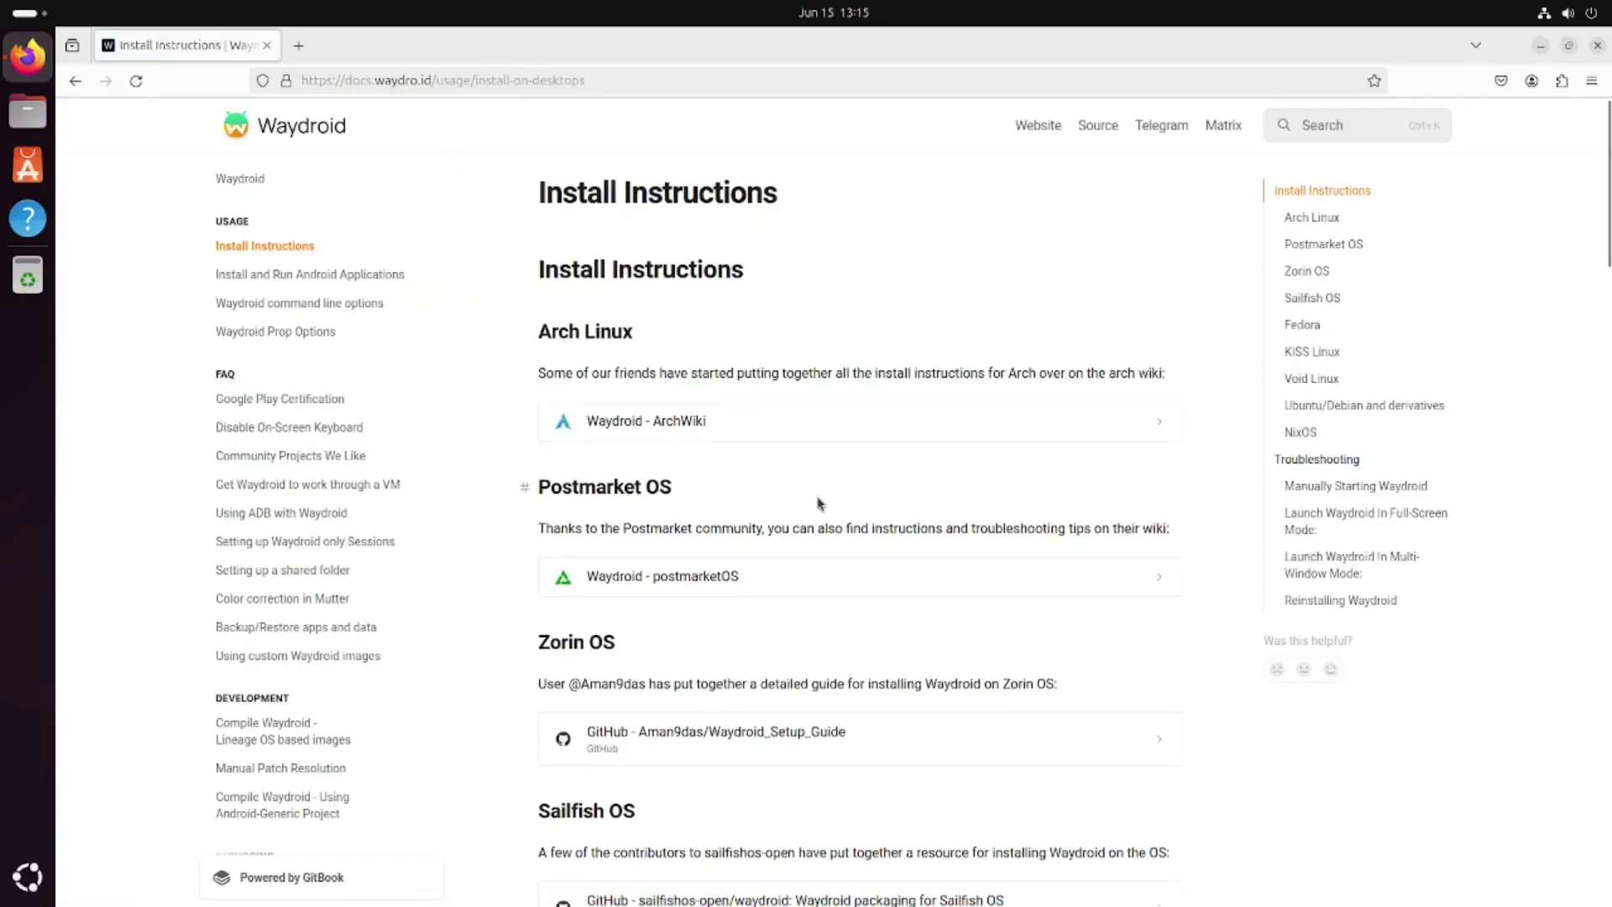
scroll(820, 502, down, 8)
scroll(820, 502, down, 3)
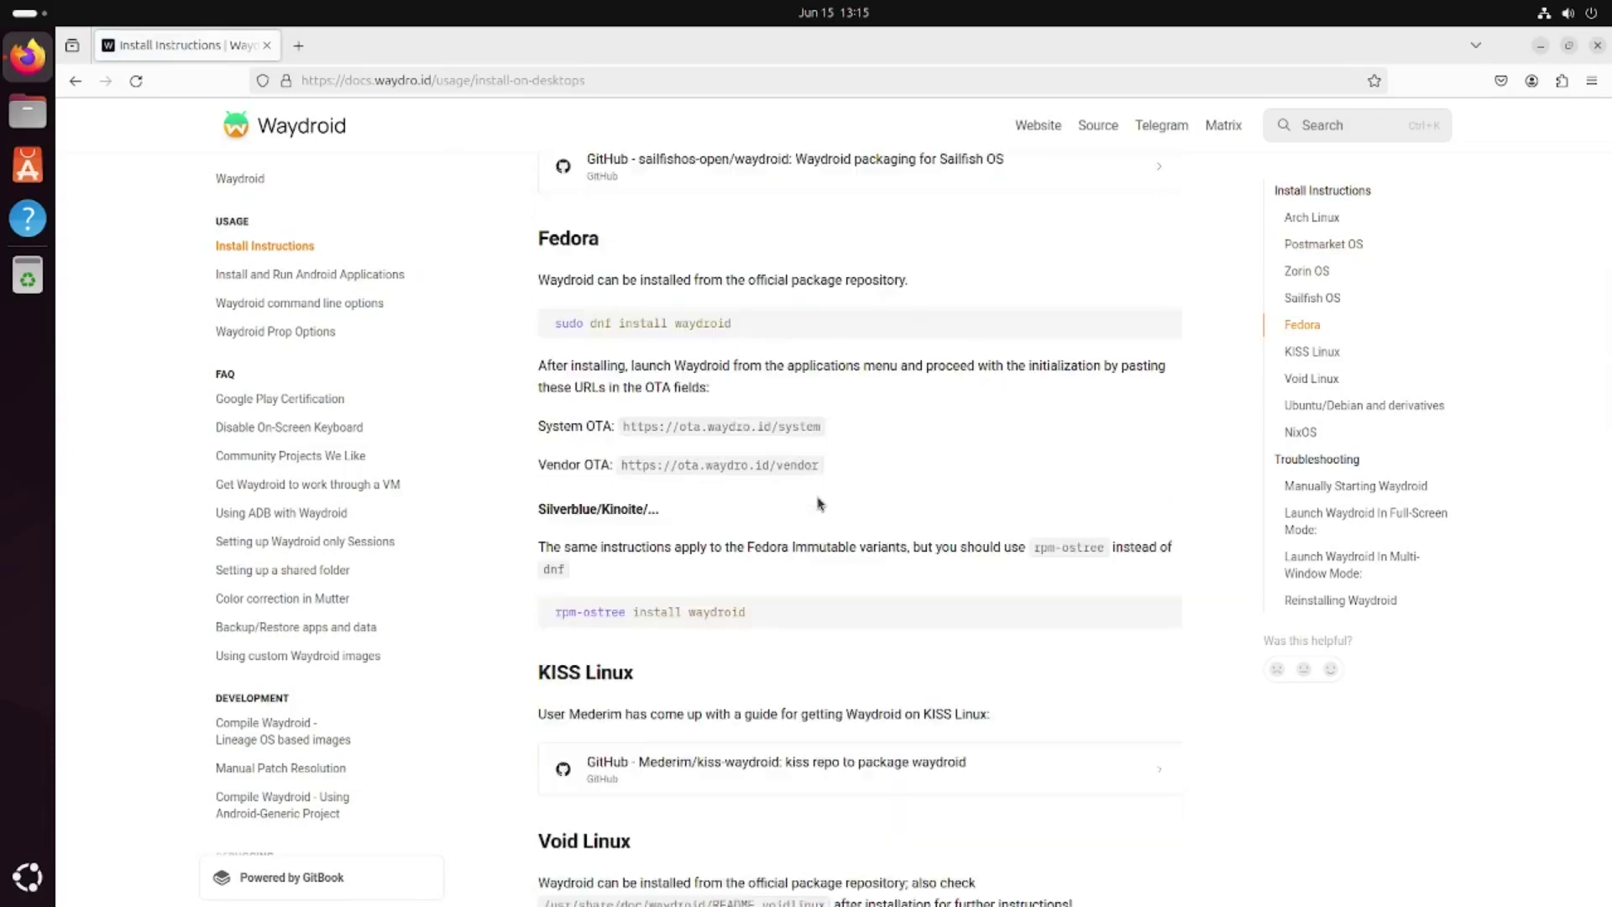
scroll(817, 496, down, 2)
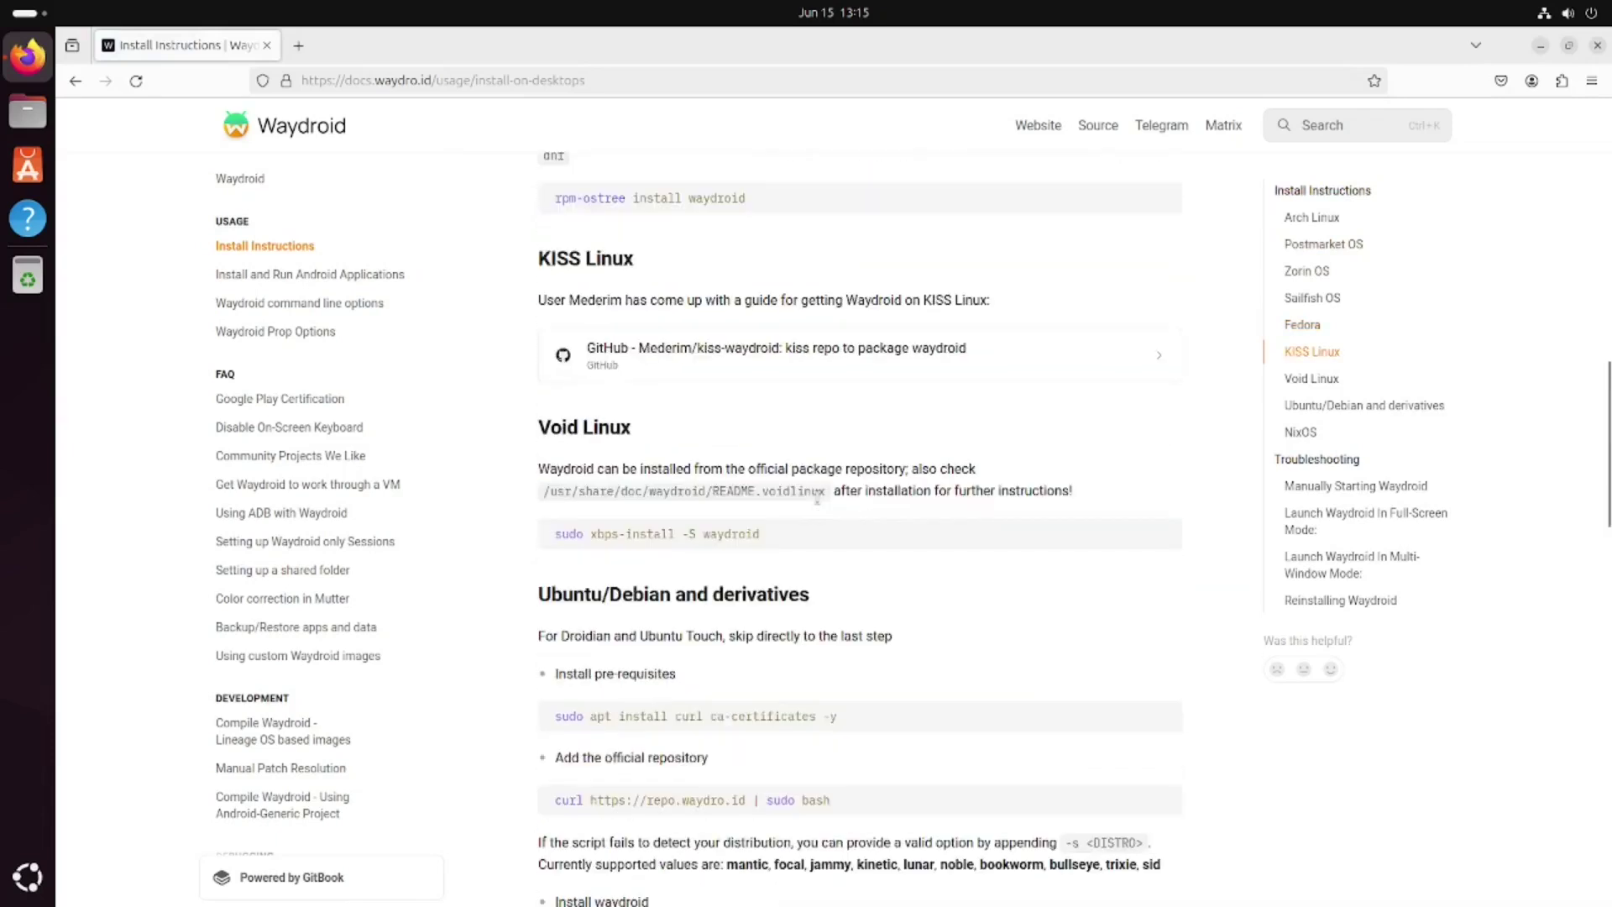
scroll(820, 502, down, 3)
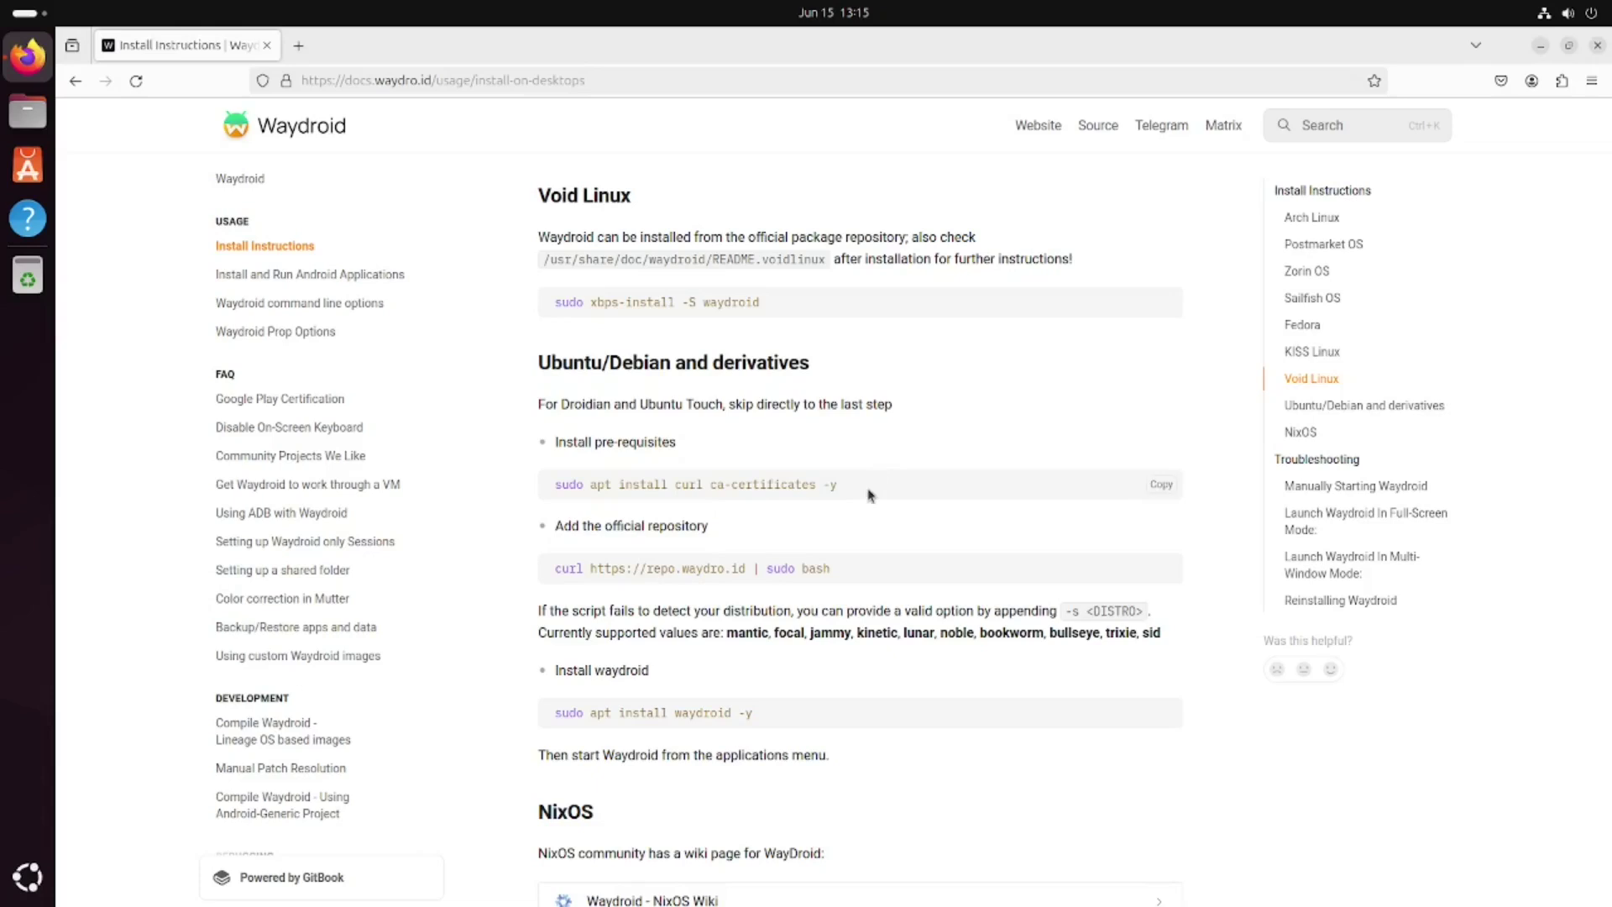
Run 'sudo apt install curl ca-certificates -y' from the docs in a new enlarged terminal, entering the password
key(ctrl+alt+t)
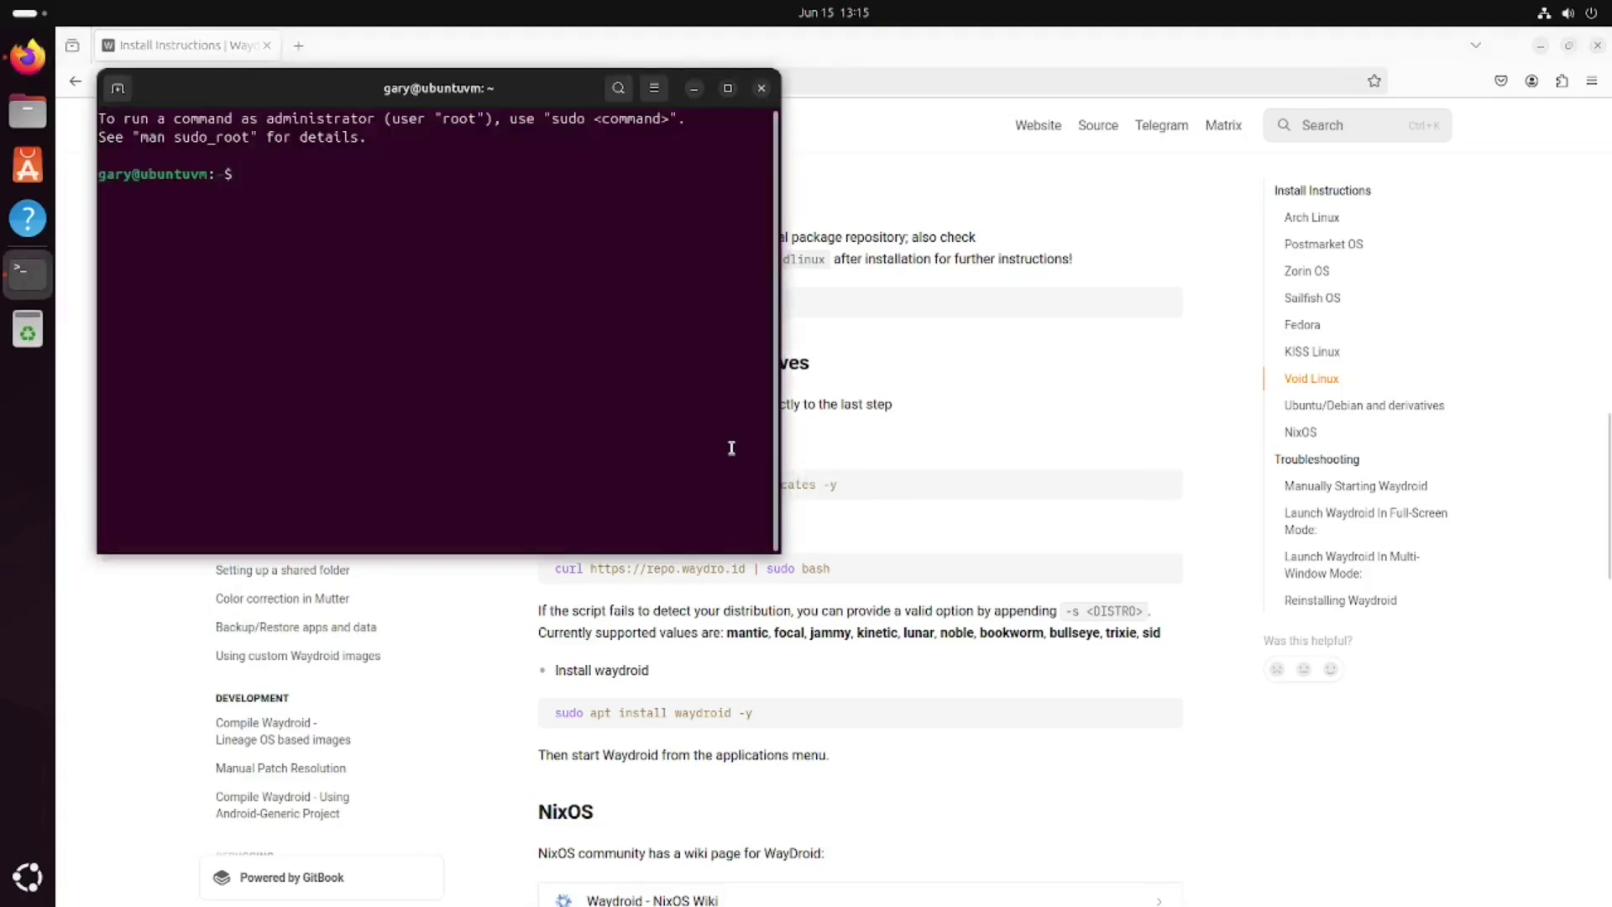
key(ctrl+plus)
key(ctrl+plus)
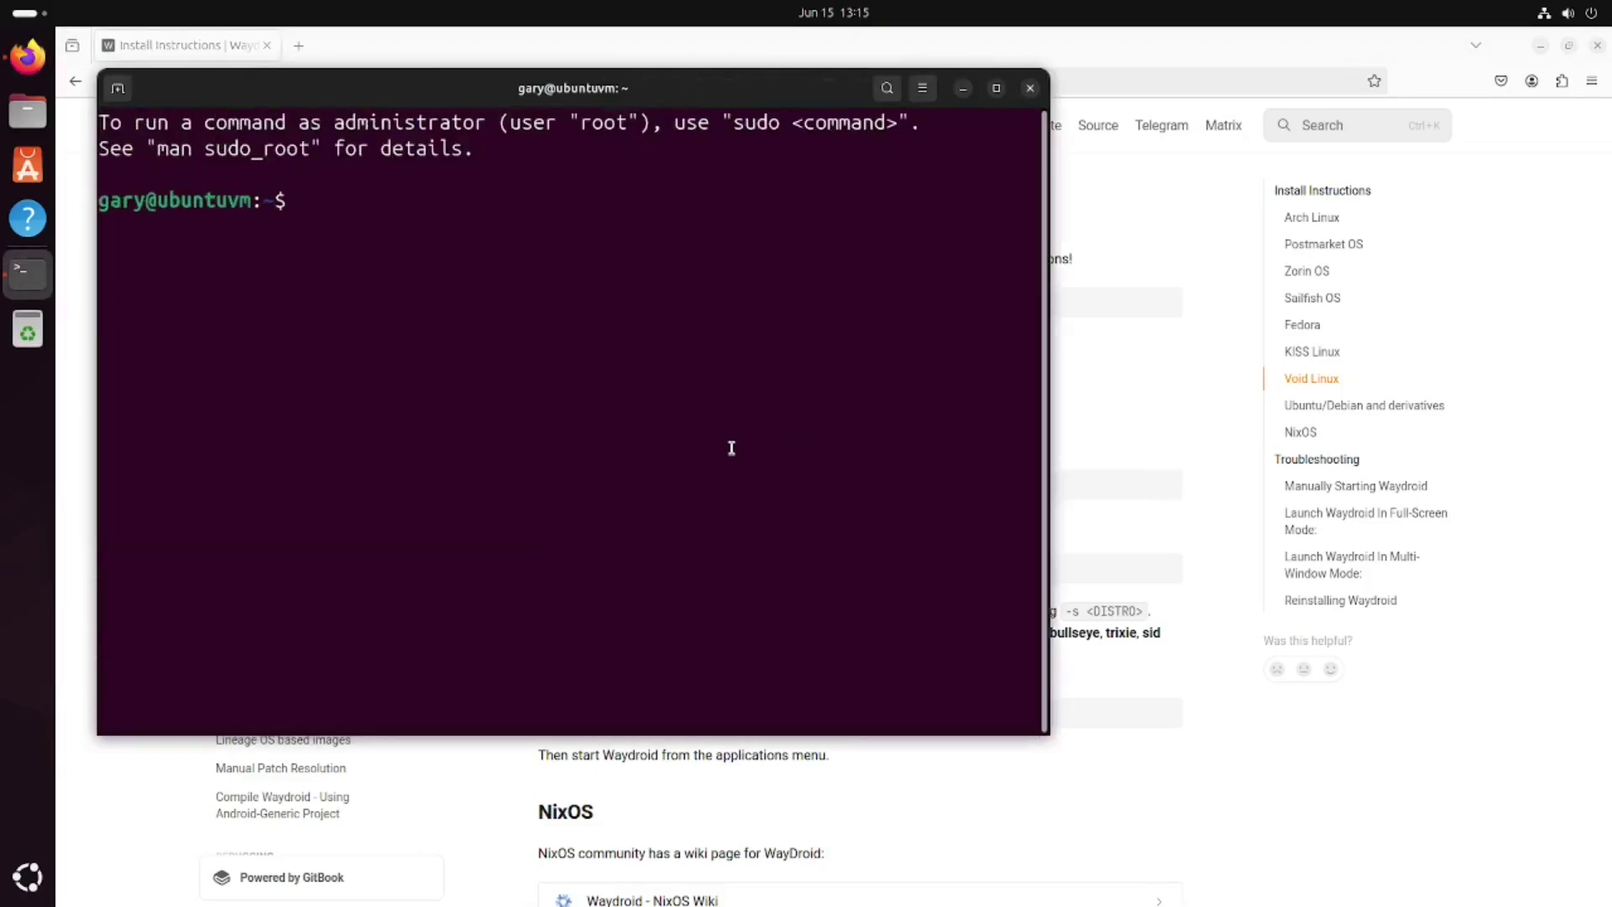
click(1122, 837)
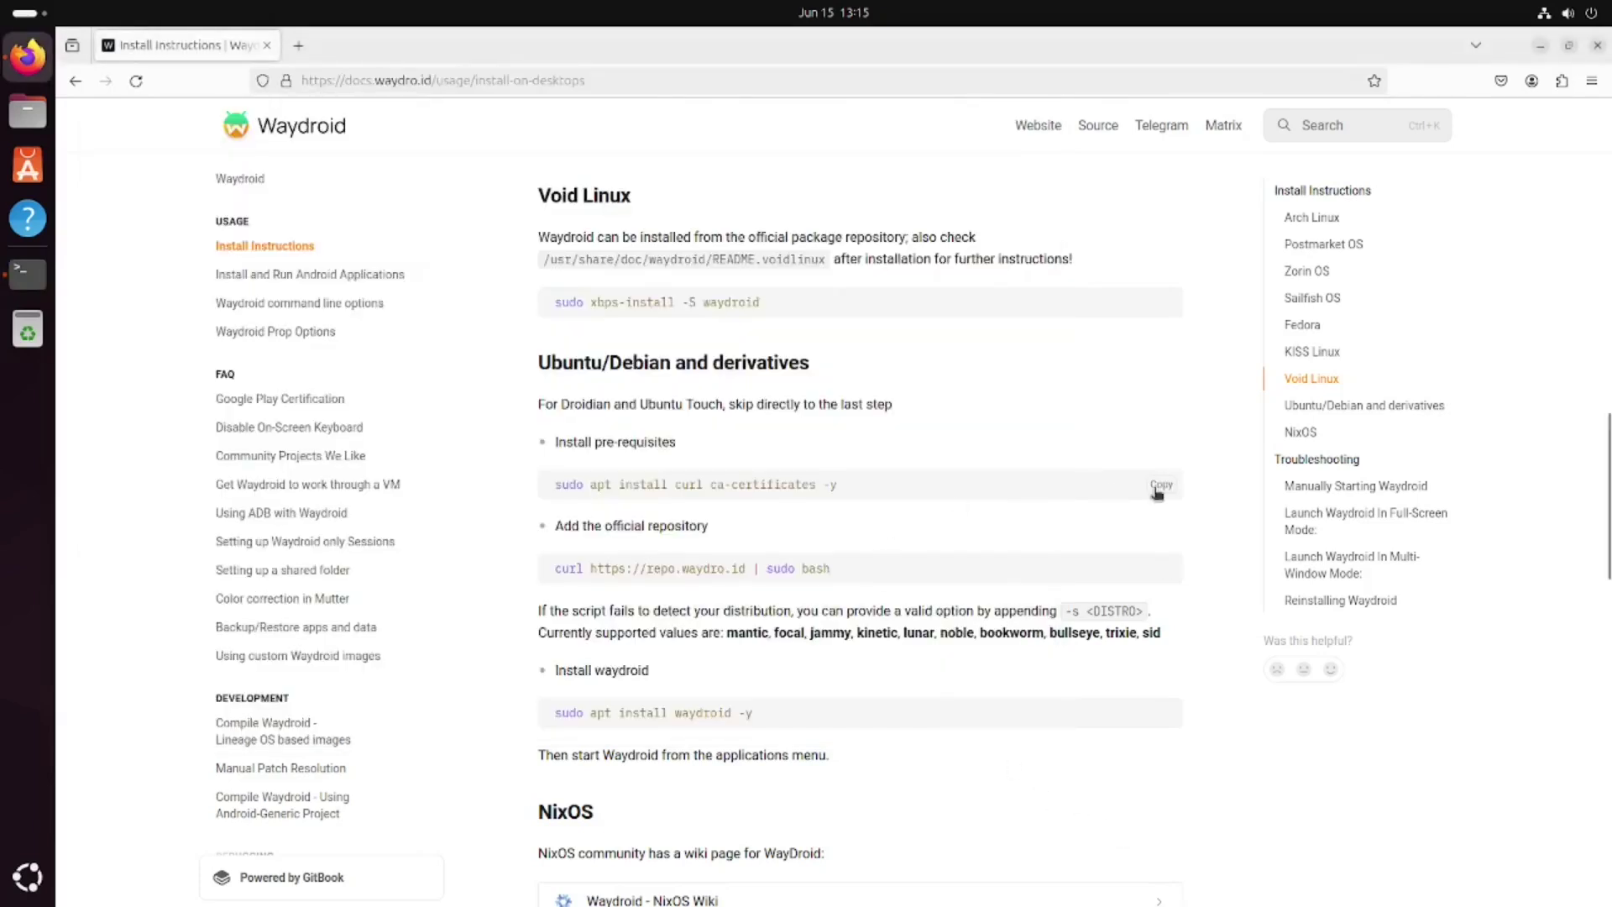
click(1161, 491)
key(alt+Tab)
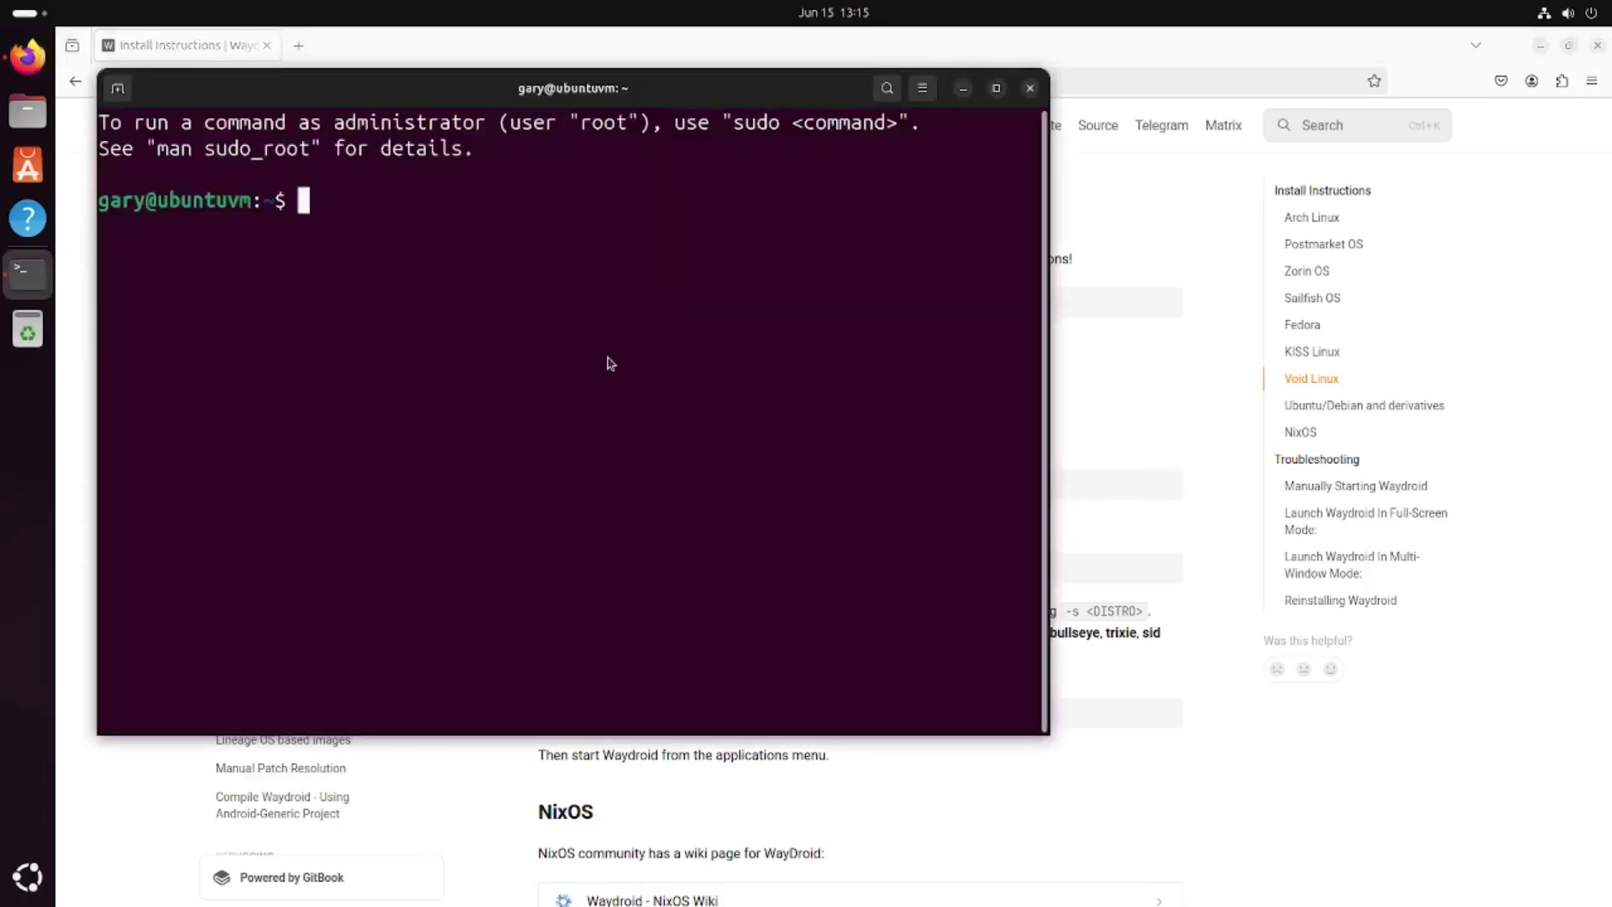
right_click(606, 359)
click(663, 406)
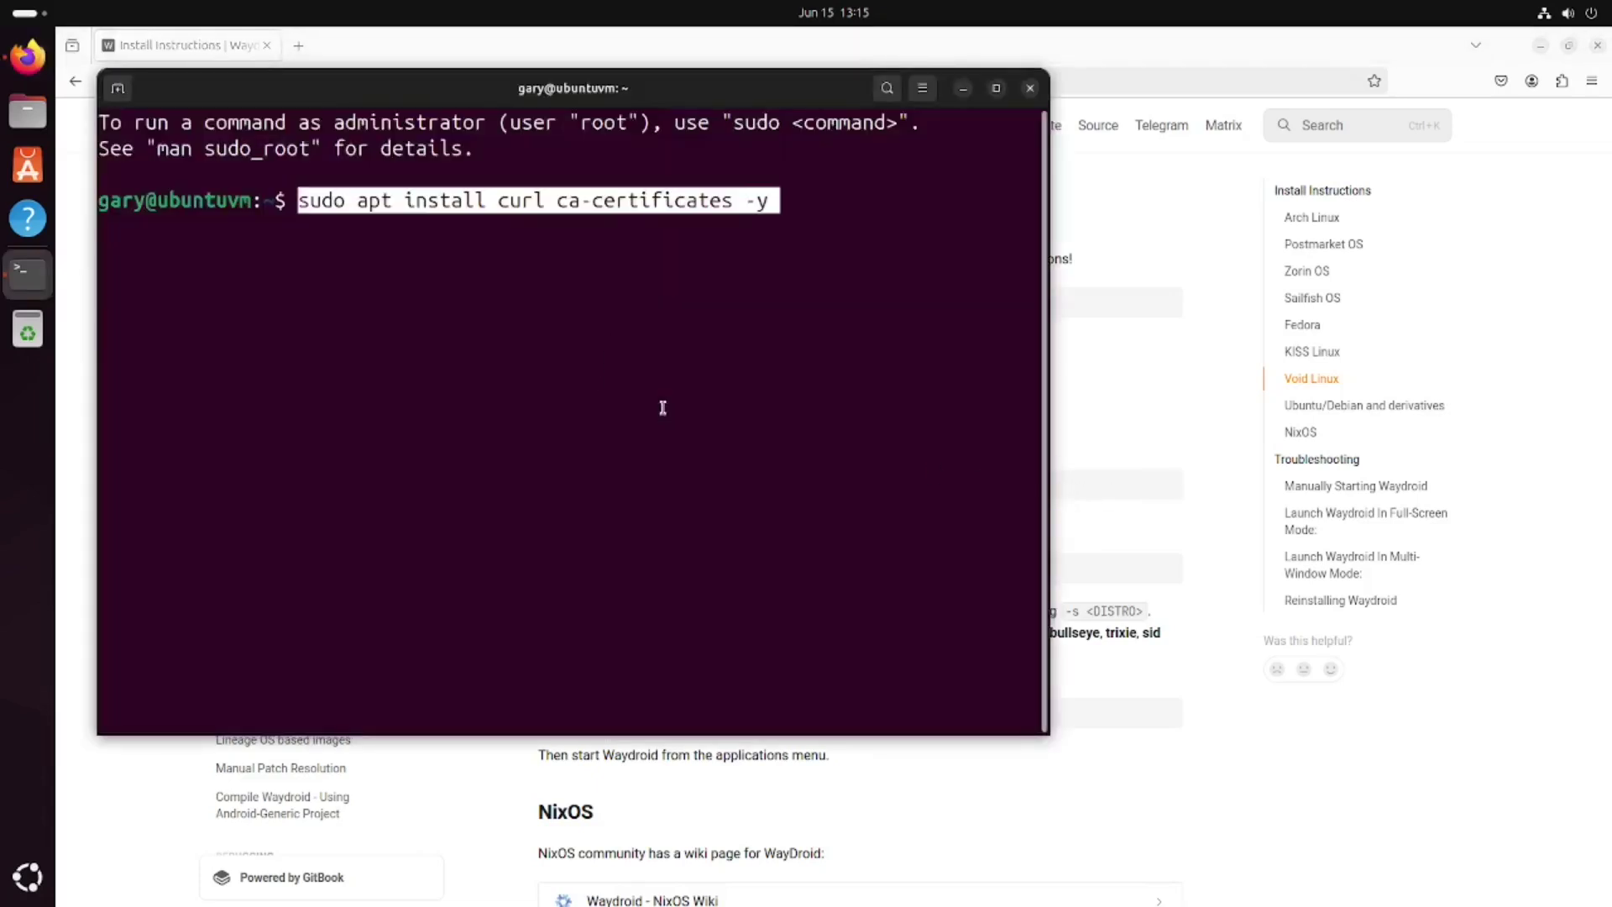
key(Return)
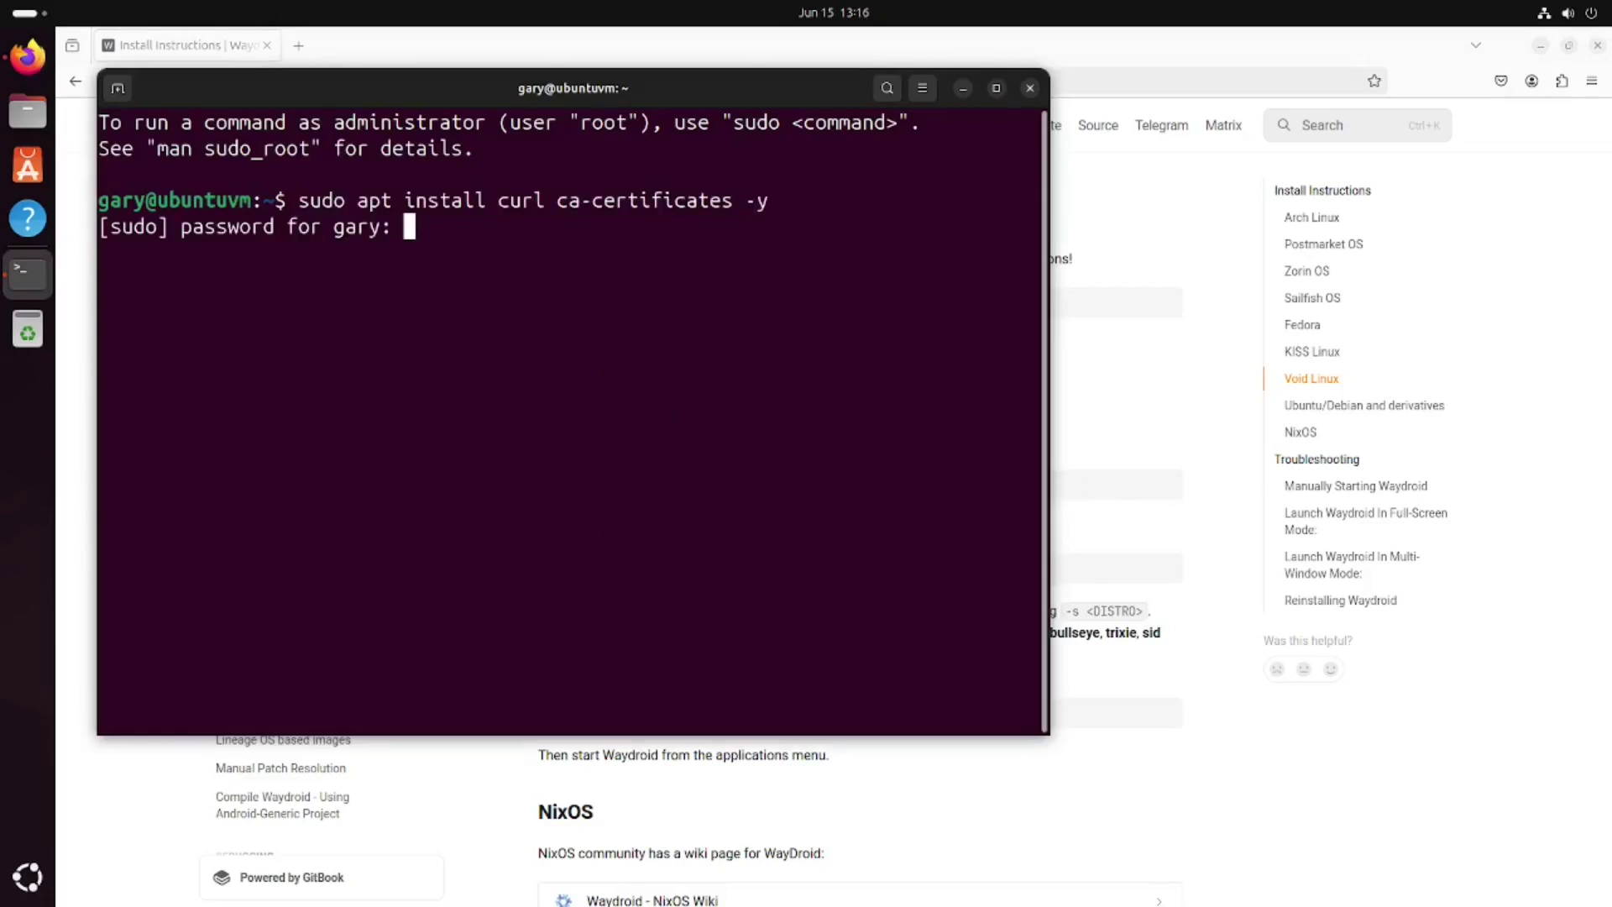
key(Return)
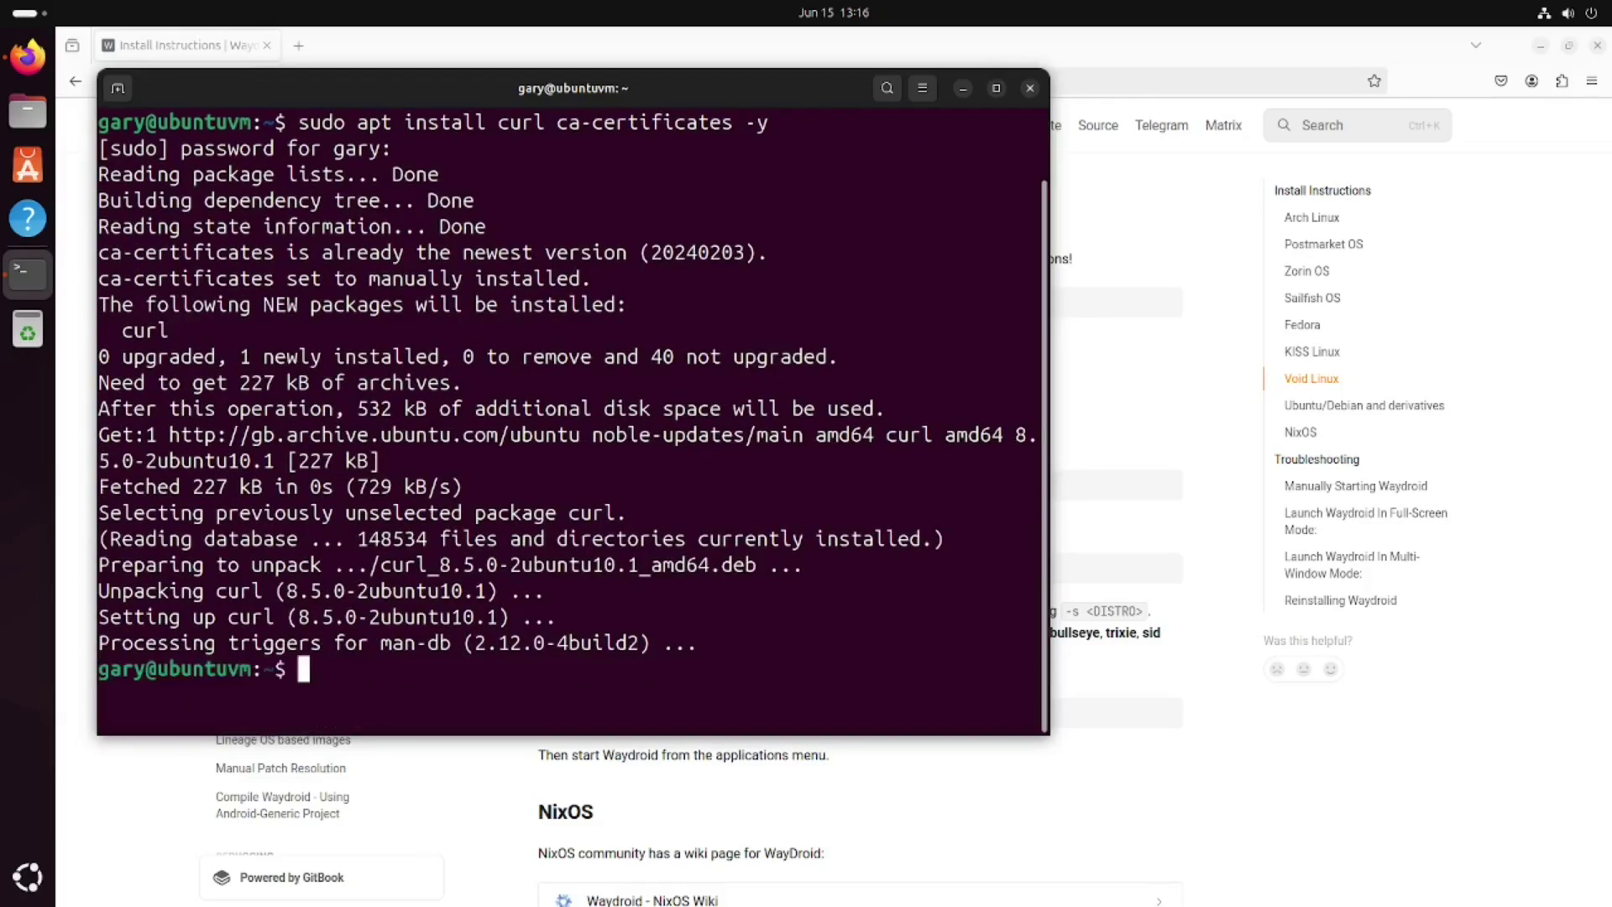
click(1226, 829)
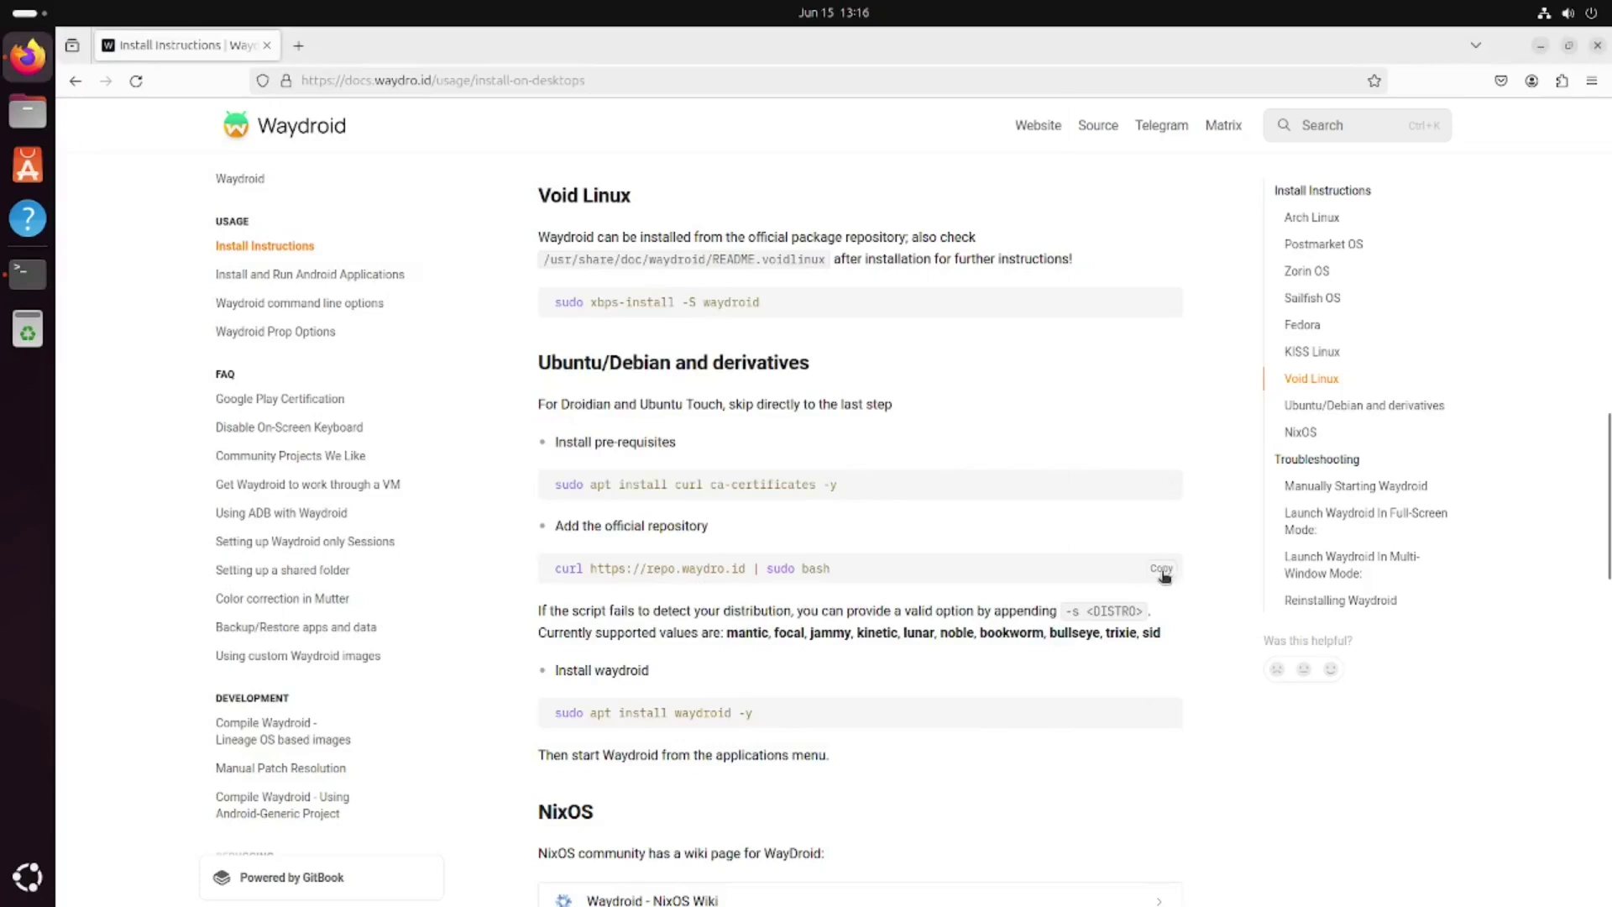
click(1164, 572)
key(alt+Tab)
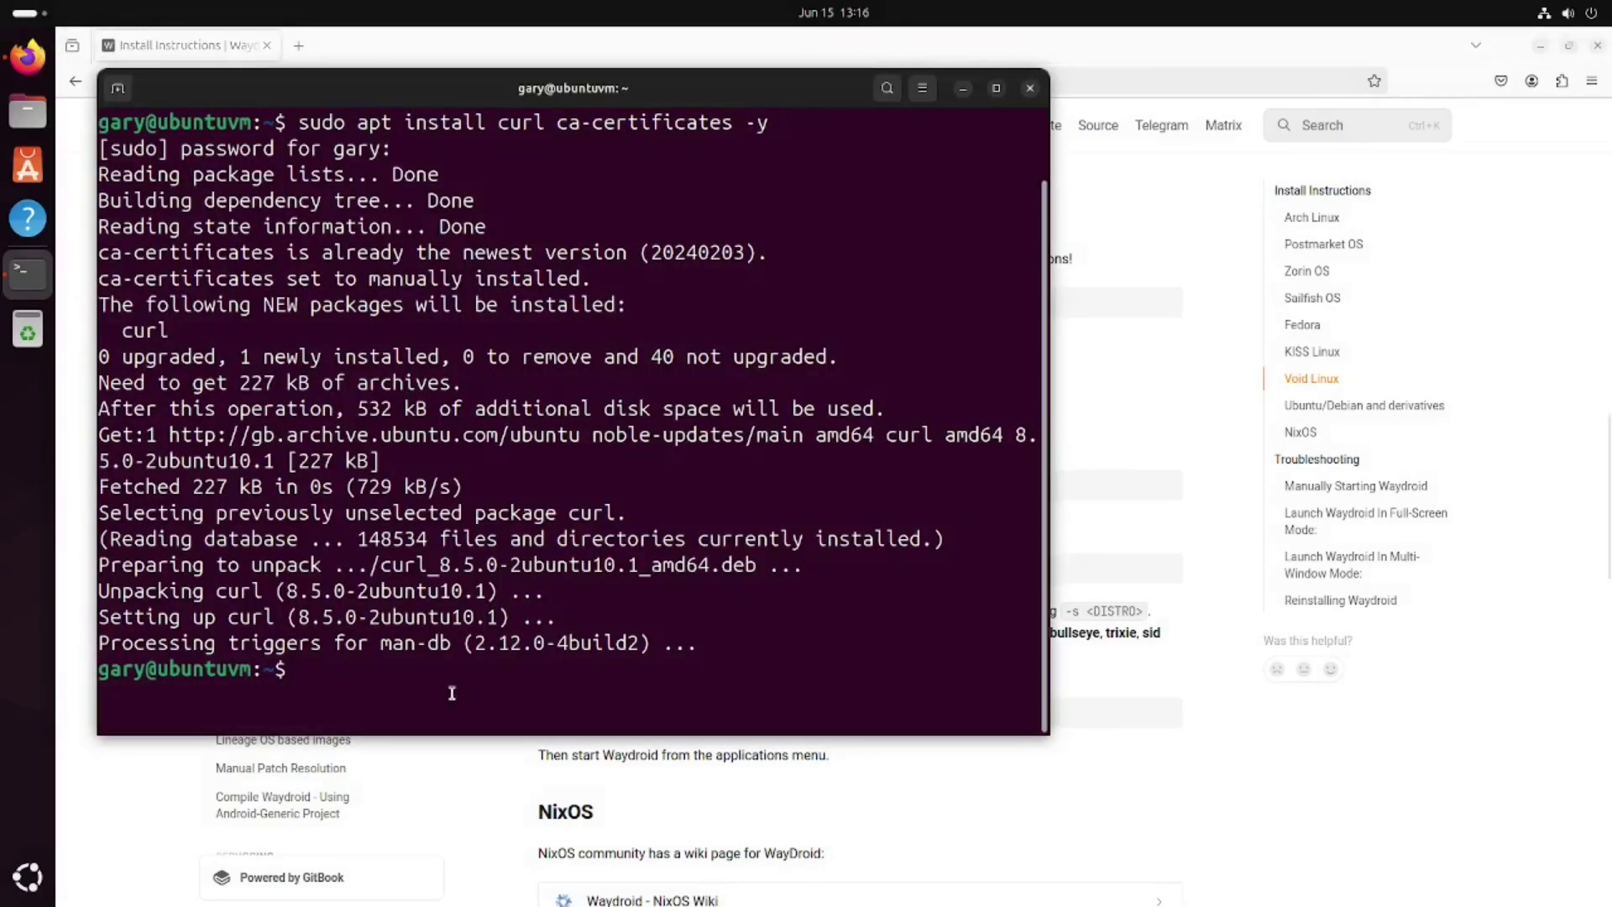
right_click(446, 678)
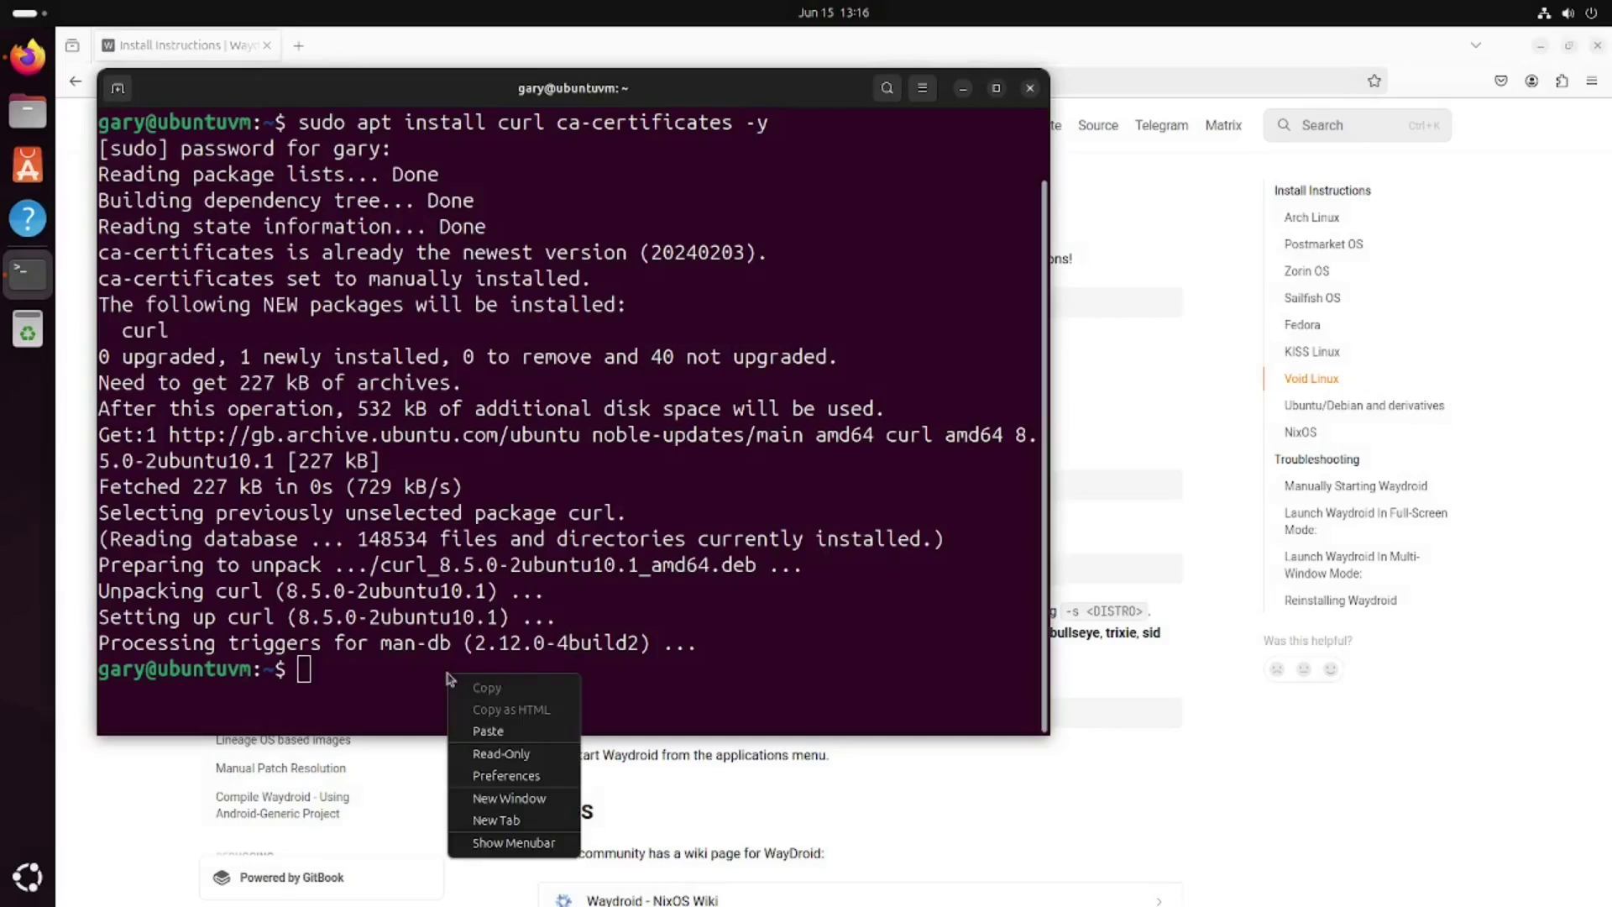
click(488, 731)
key(Return)
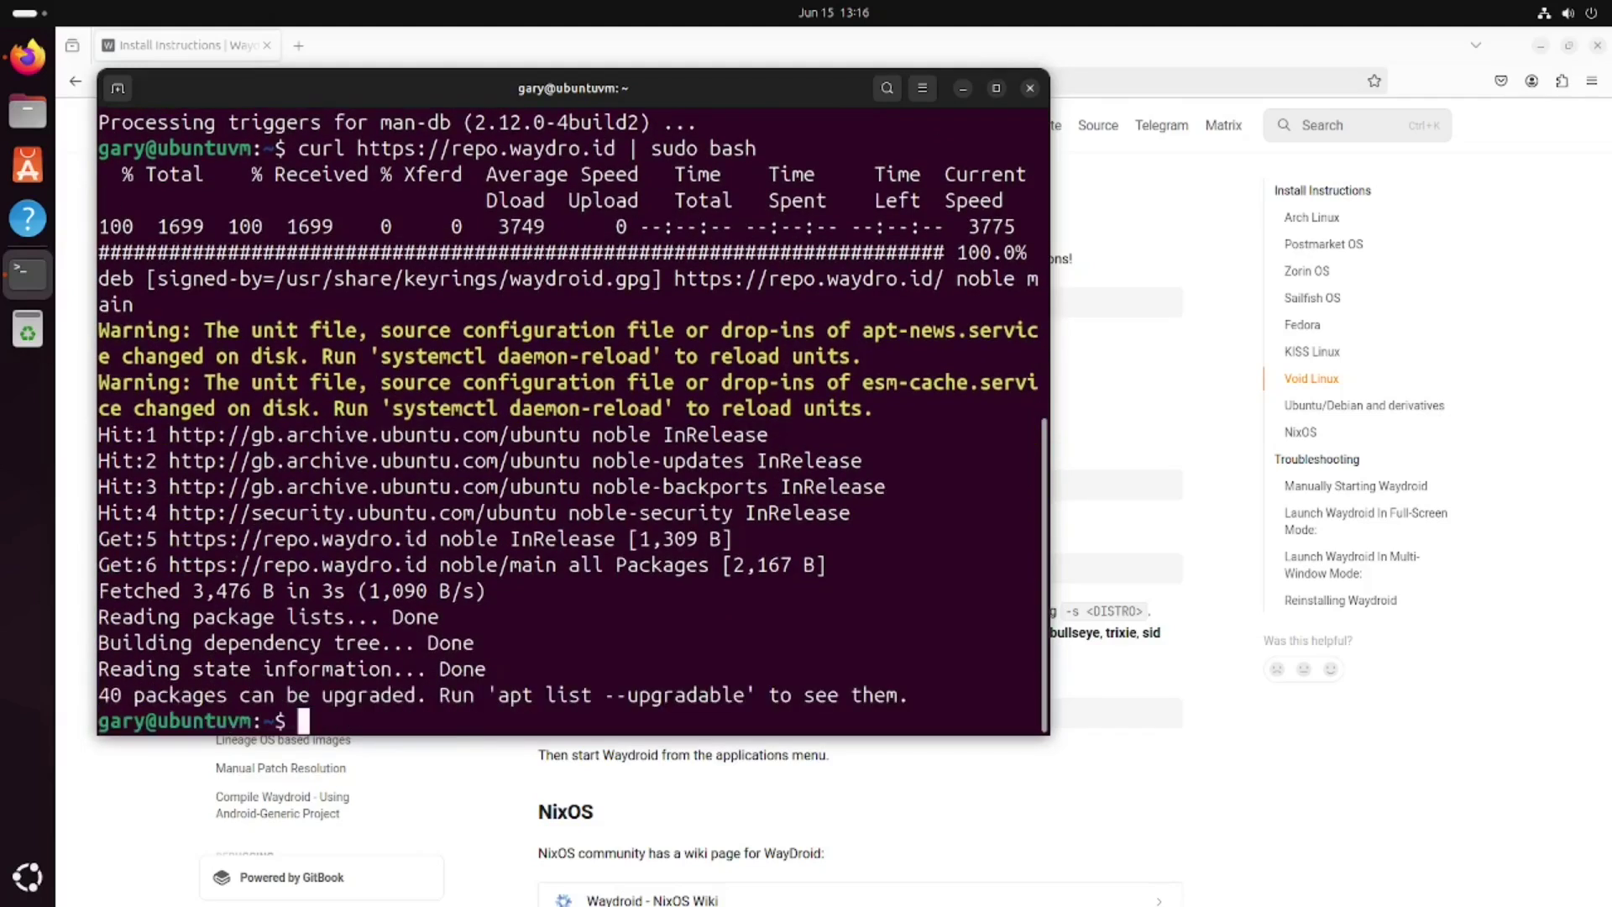
Install Waydroid 1.4.2 with 'sudo apt install waydroid -y', then close the terminal
click(1152, 797)
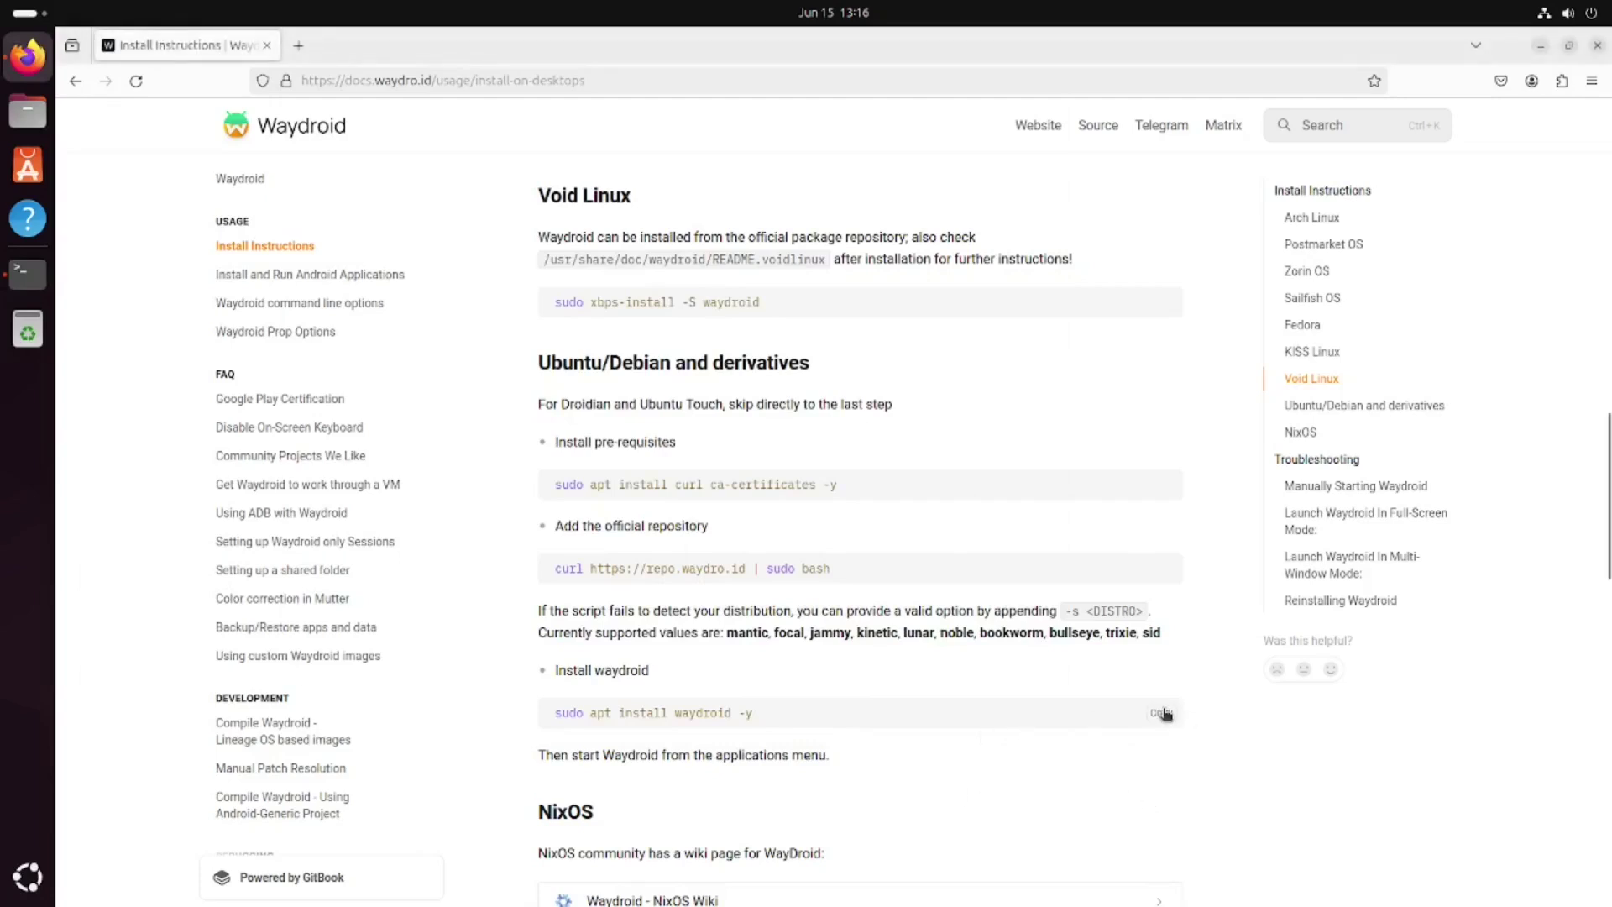
key(alt+Tab)
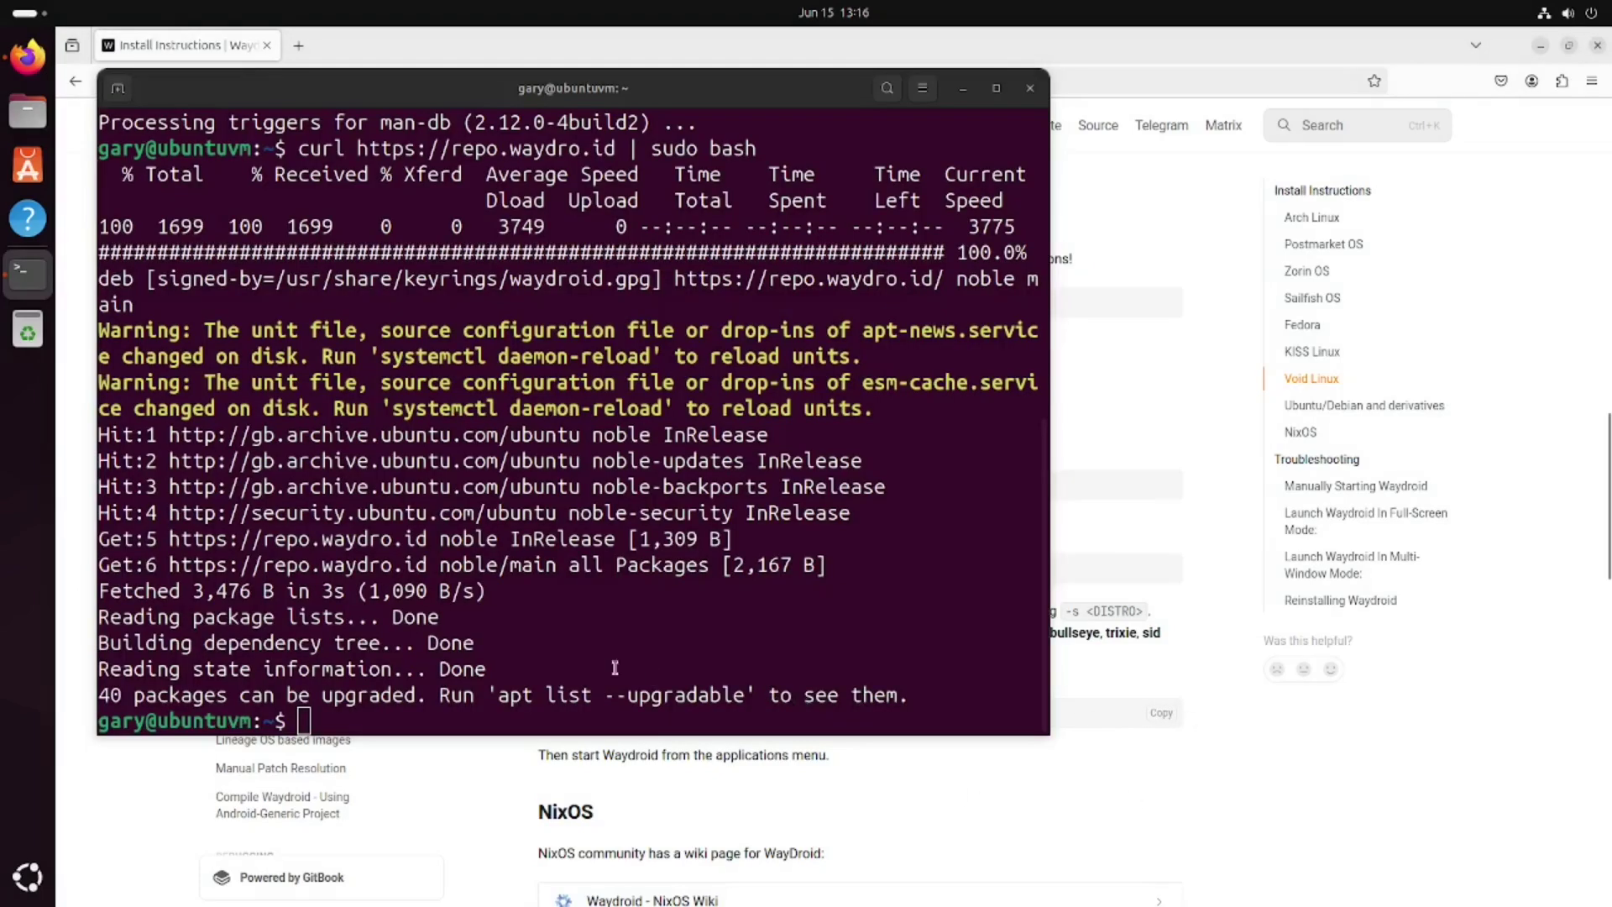
right_click(544, 727)
click(584, 780)
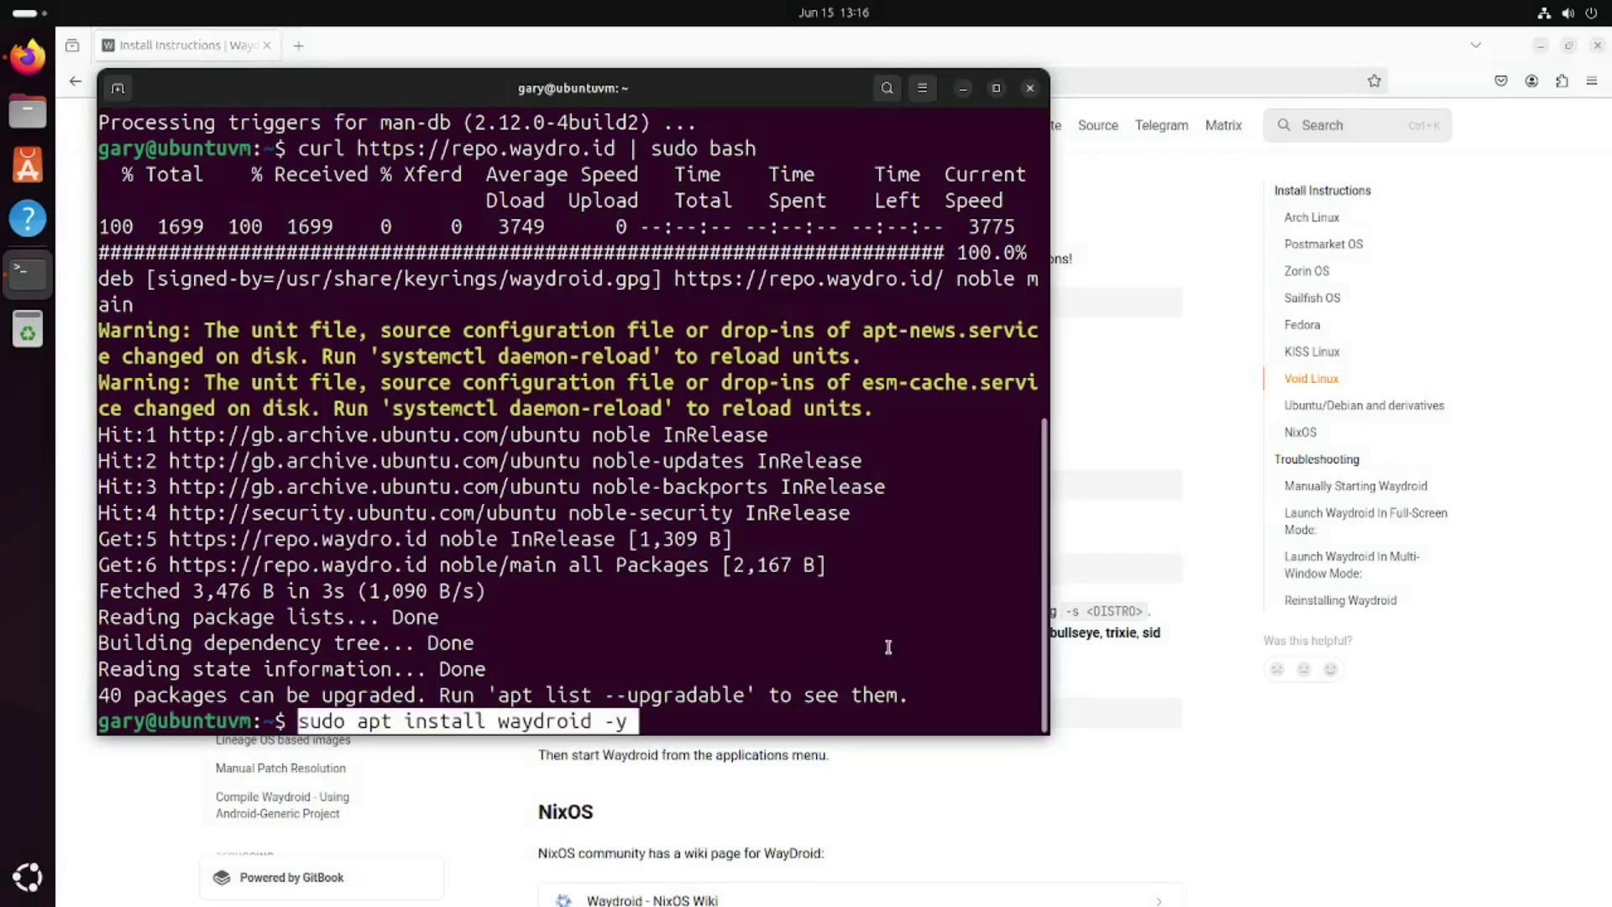
key(Return)
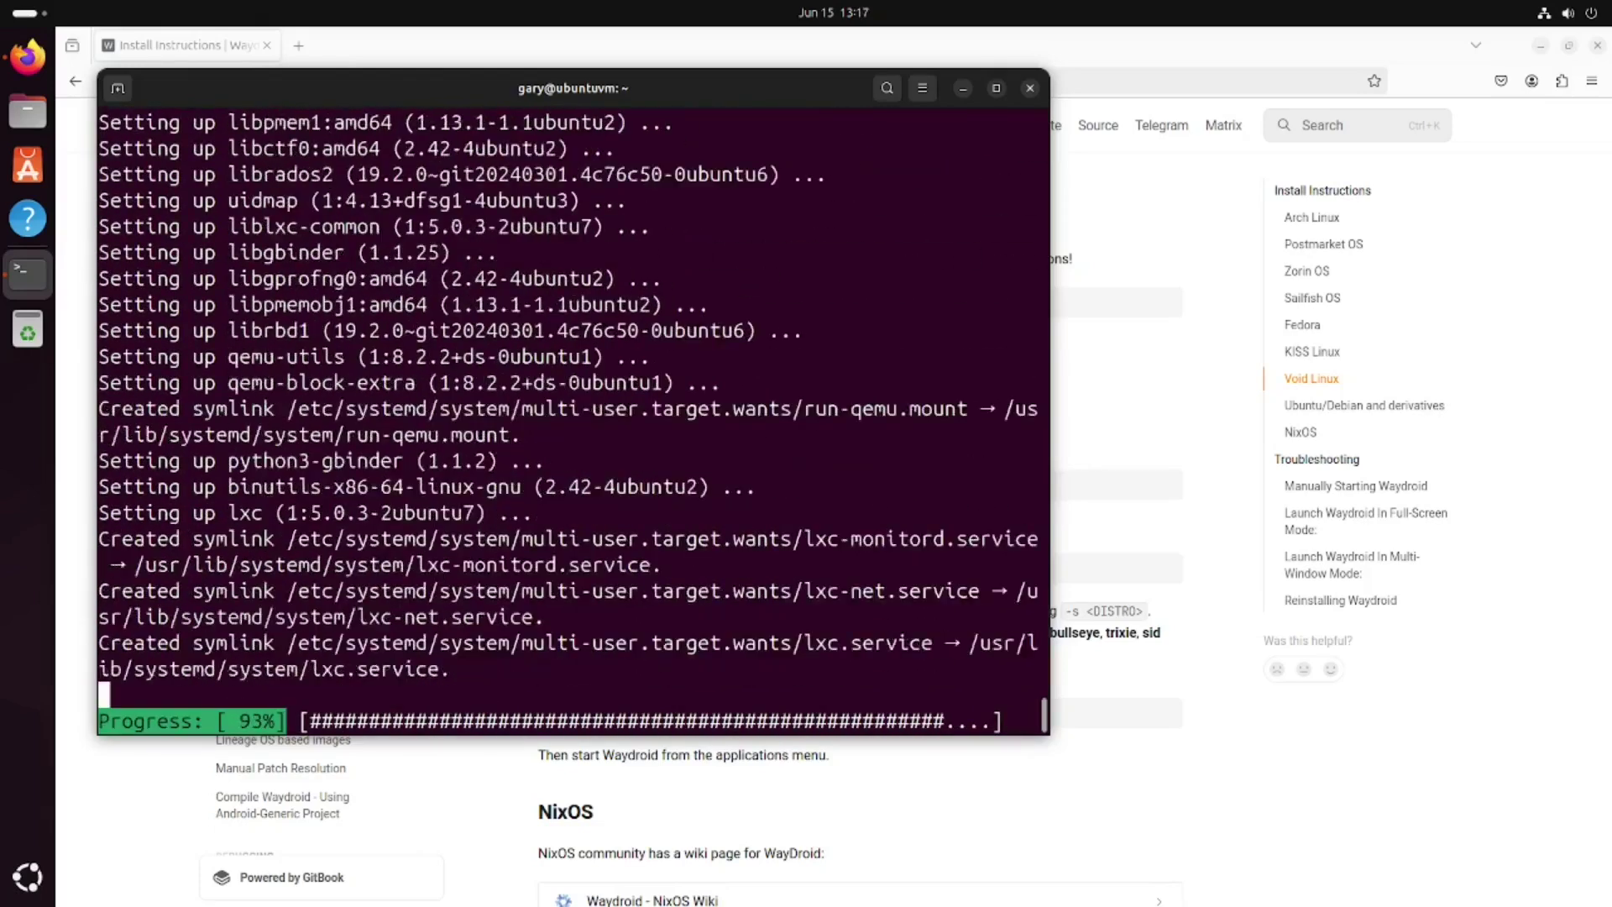
click(1032, 89)
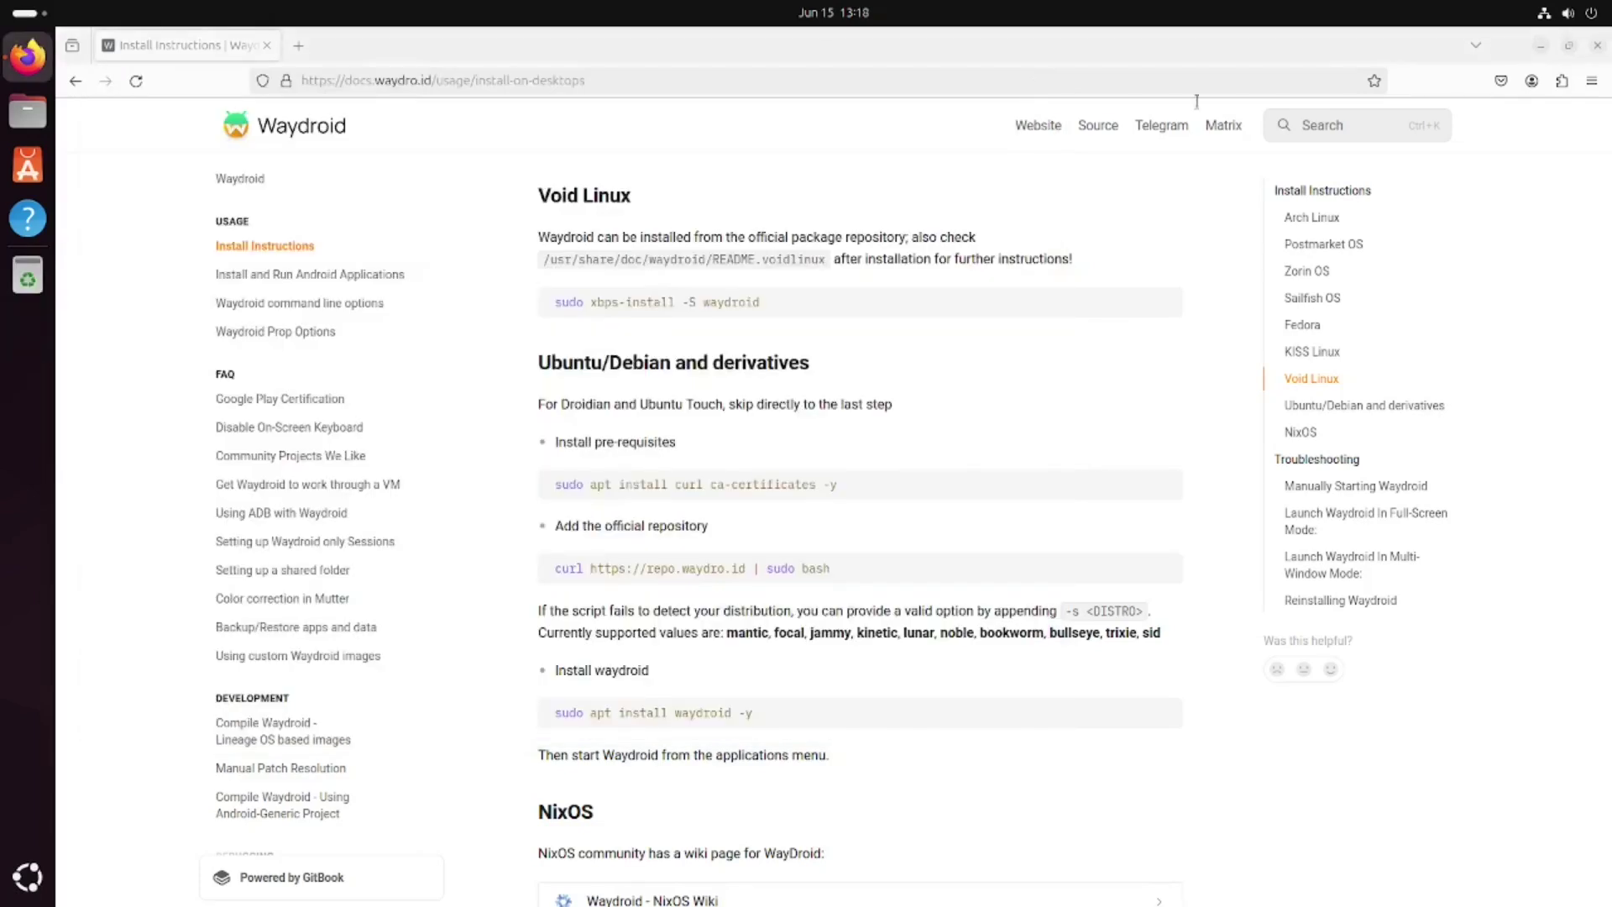
Close Firefox and launch Waydroid from the app grid
click(1598, 46)
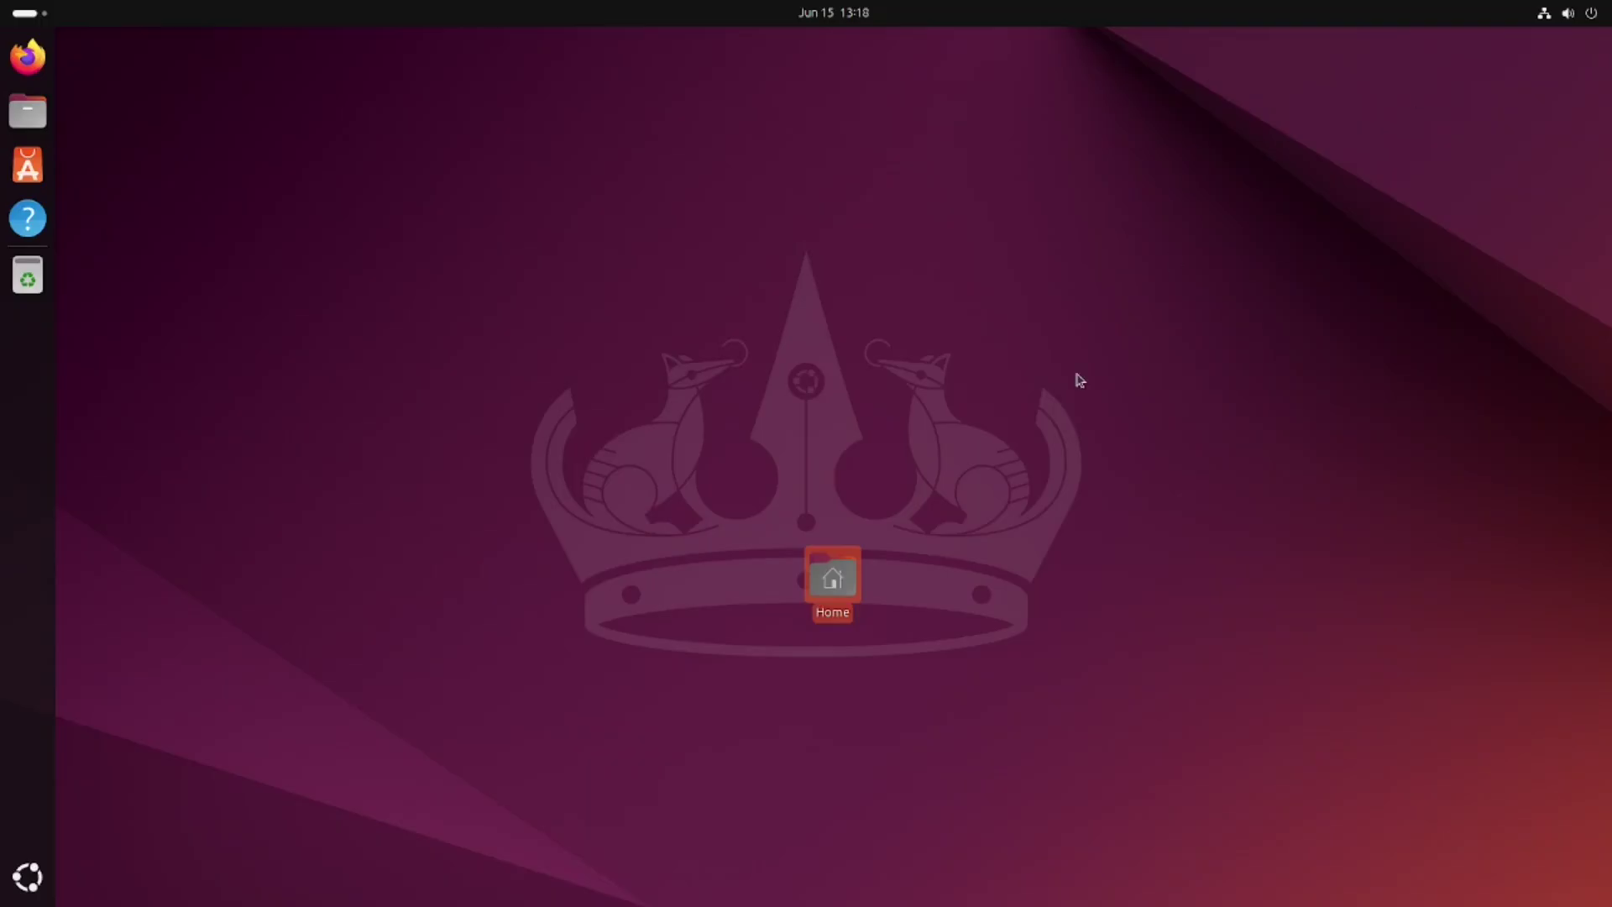
click(28, 877)
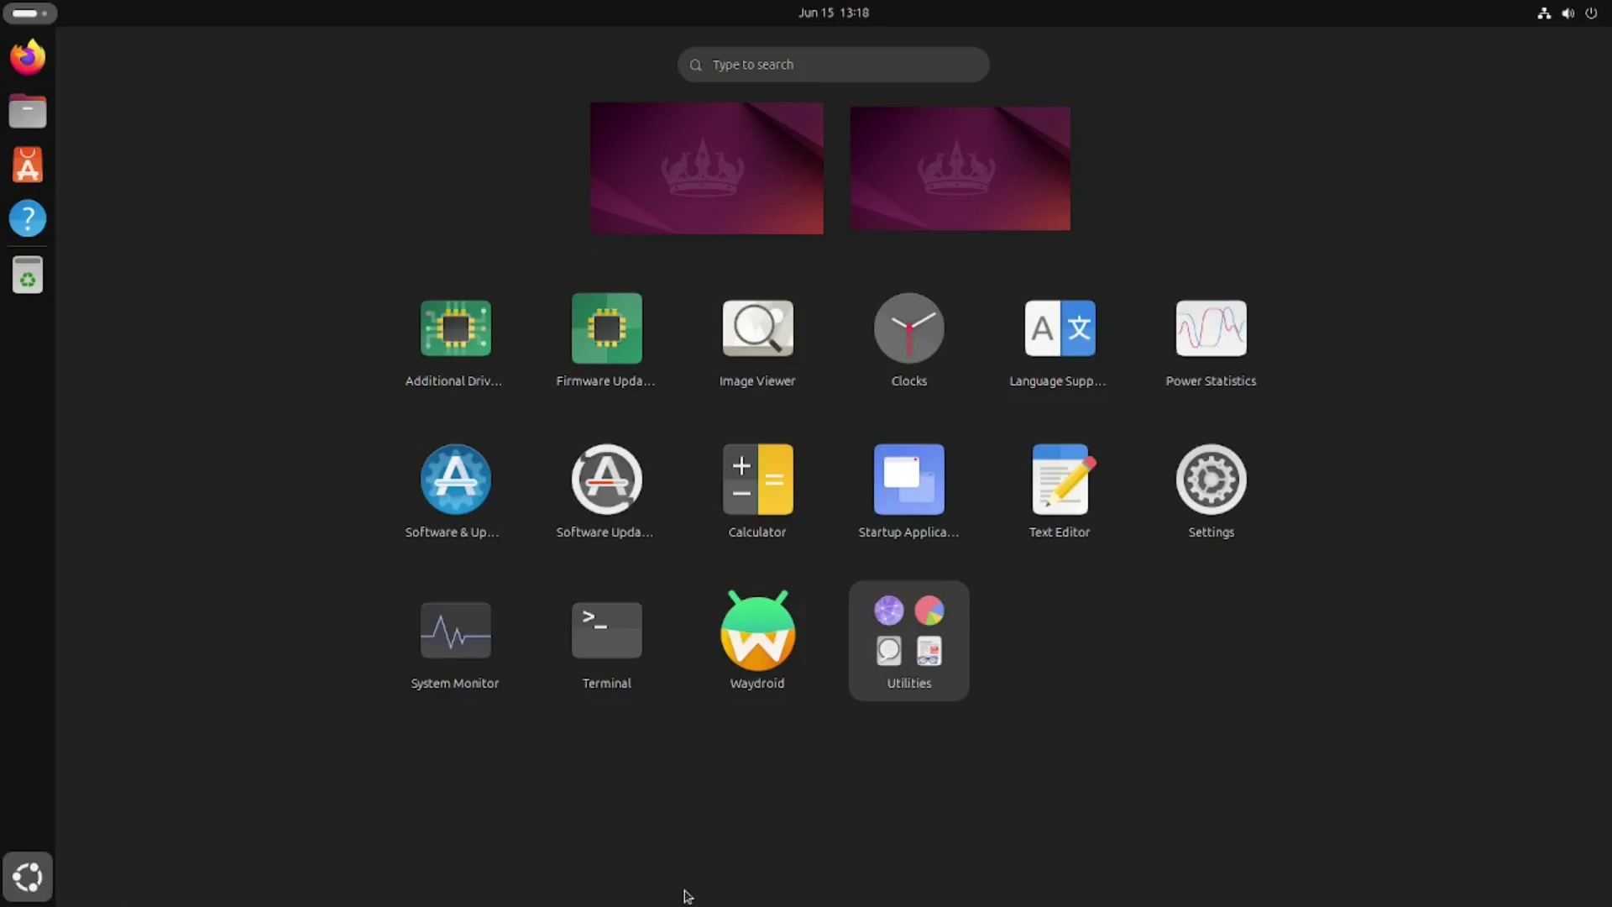
click(758, 647)
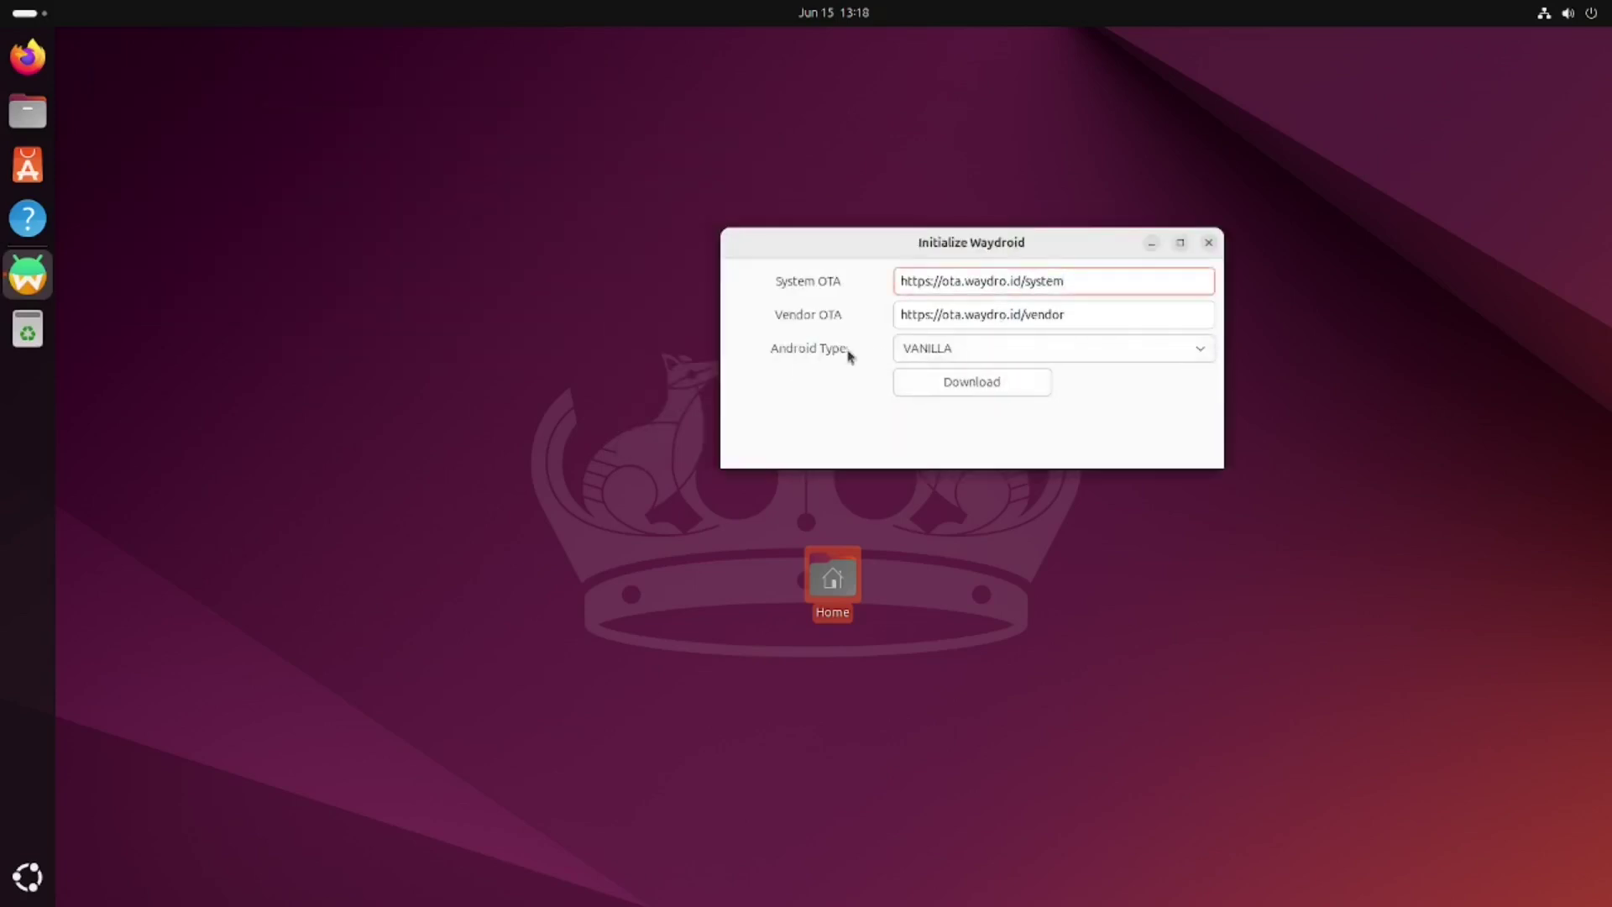
Choose GAPPS as the Android type, centre the initializer, and download the images
click(952, 351)
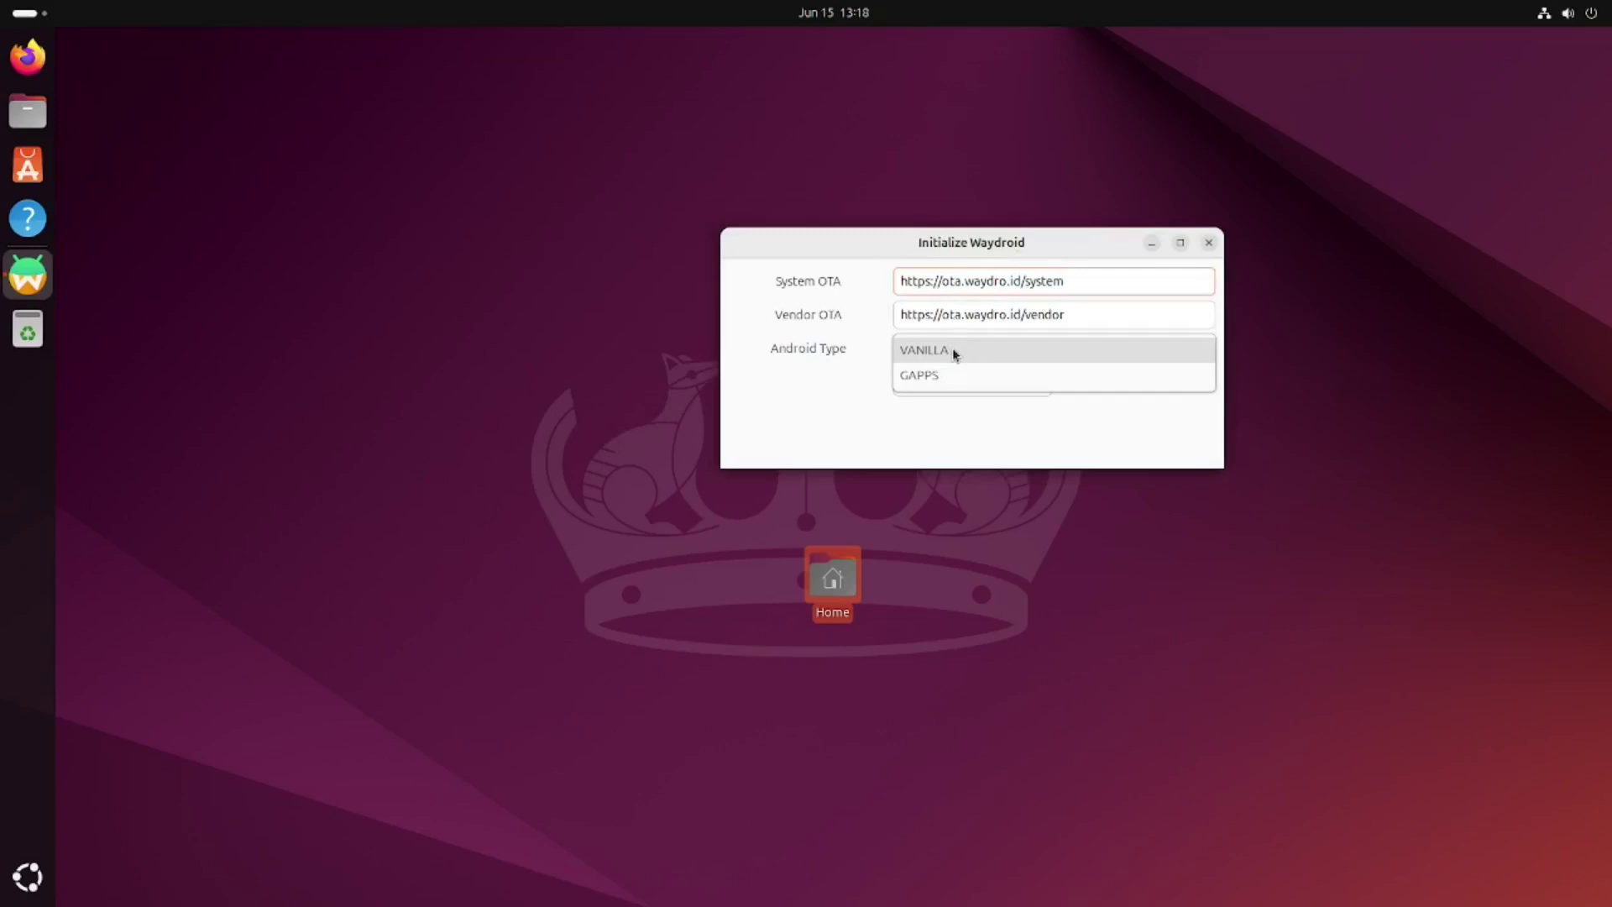
click(916, 373)
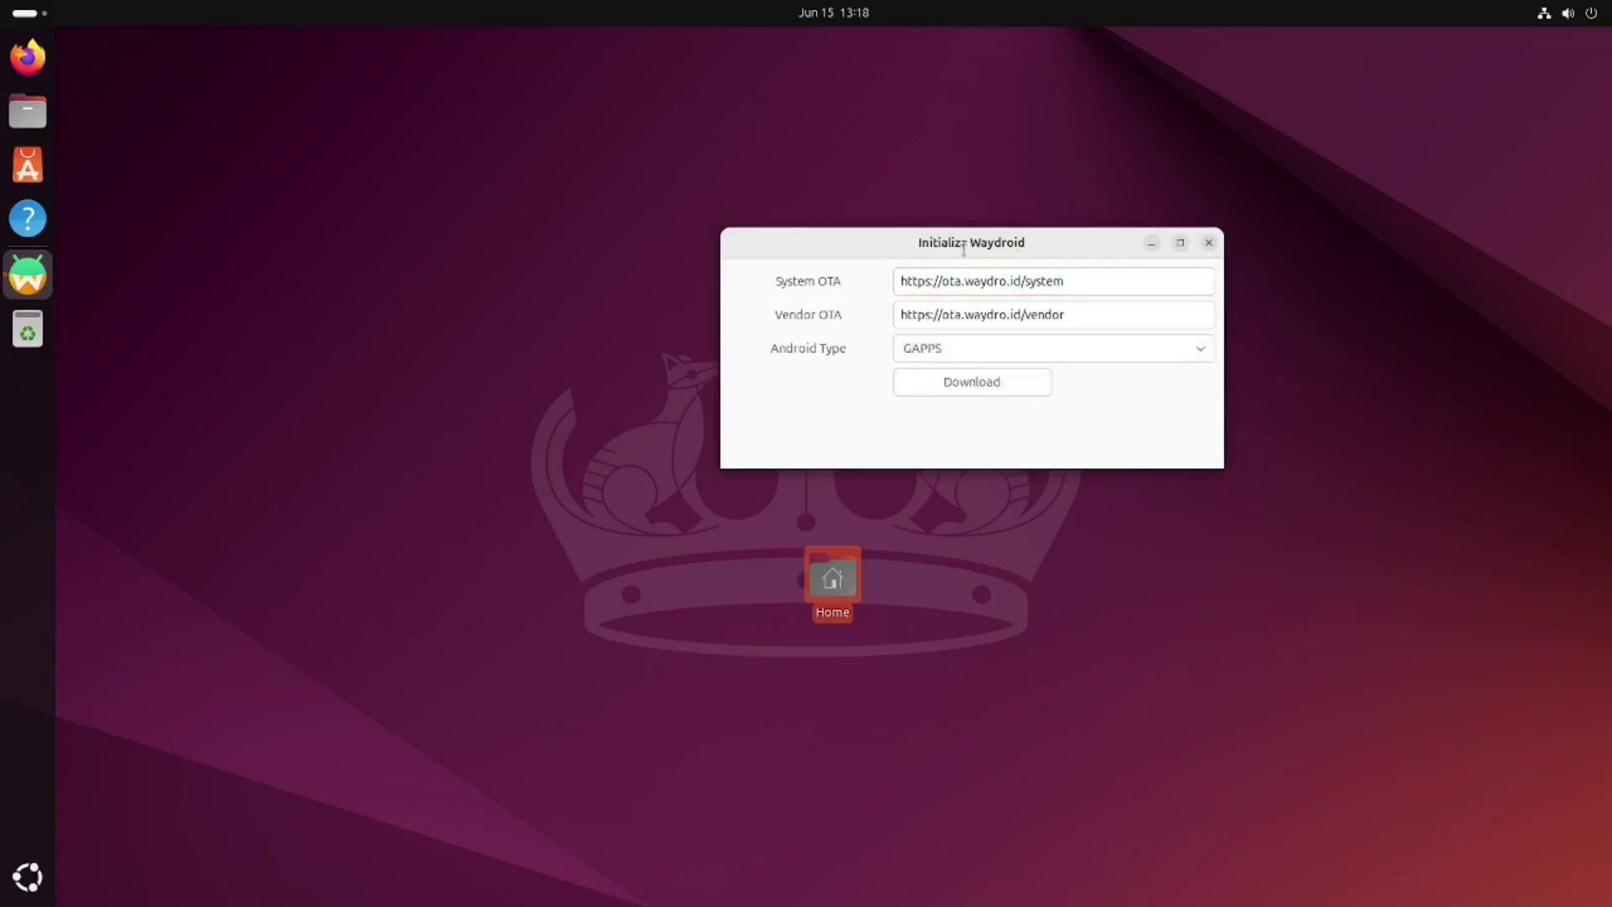
drag(962, 246, 813, 250)
click(829, 365)
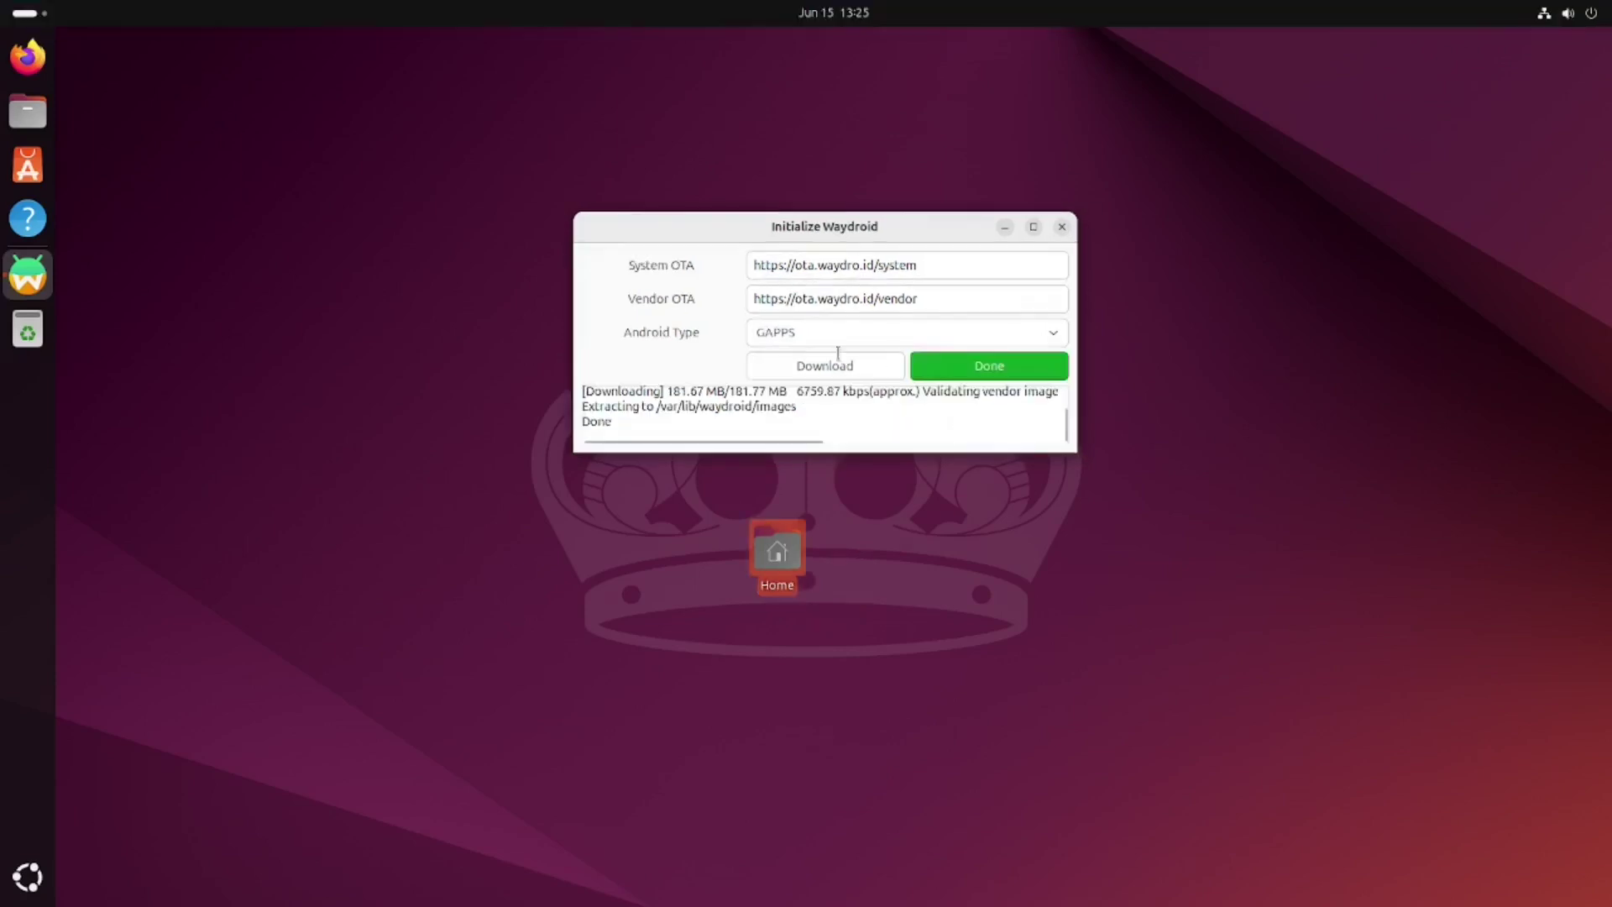
Close the finished initializer and launch Waydroid again from the app grid
click(984, 372)
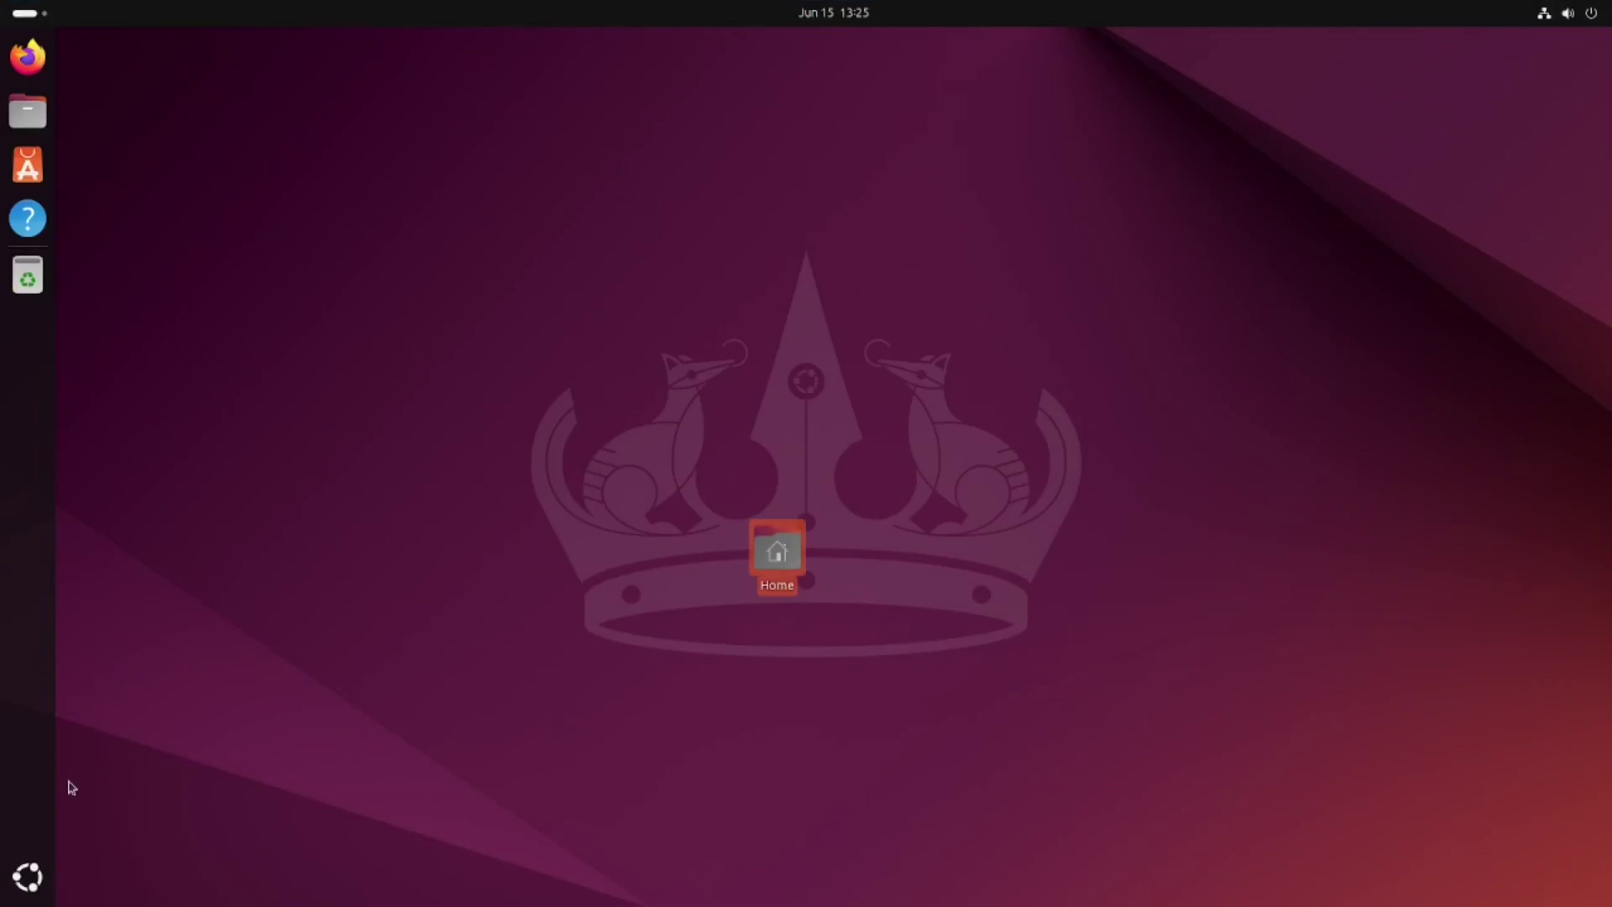
click(28, 876)
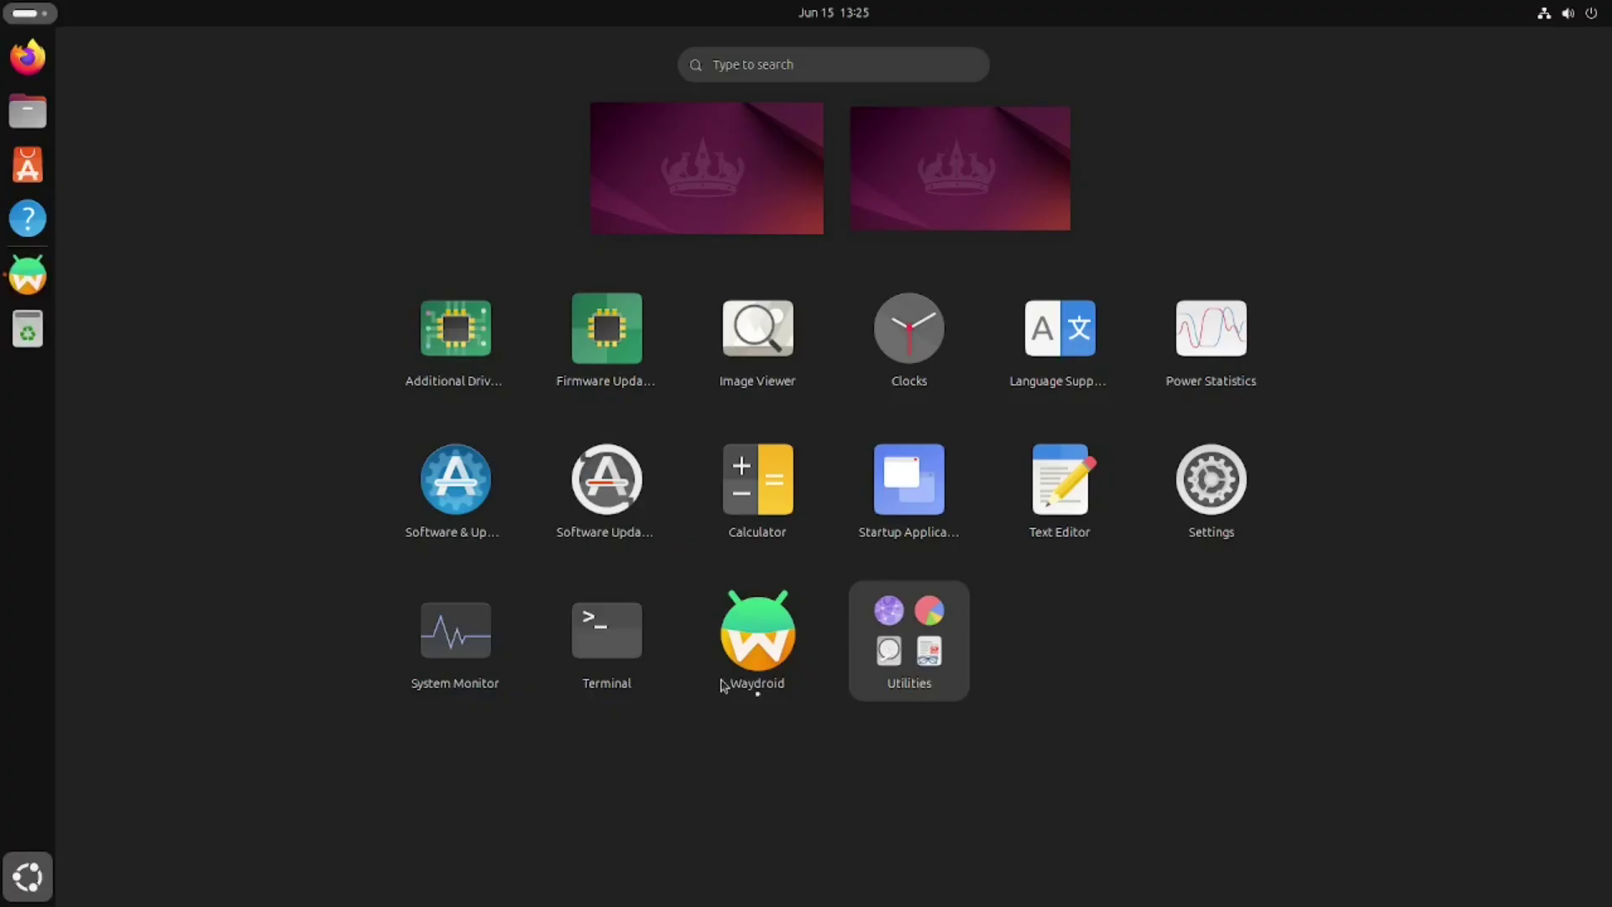
click(758, 643)
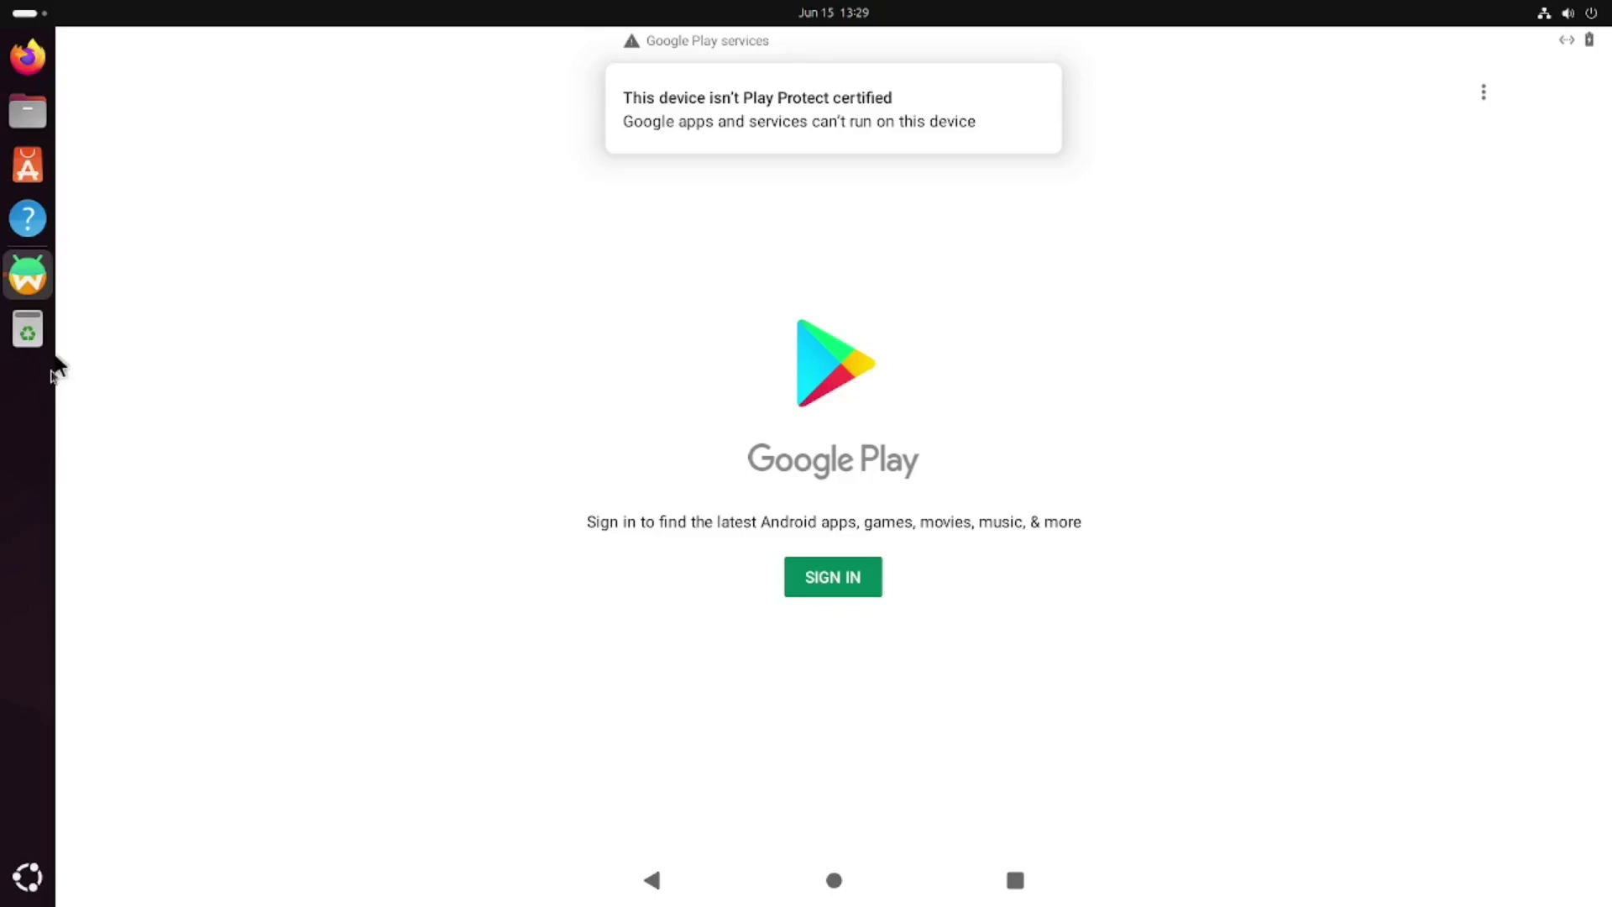
Open the app grid to start Firefox for the Google Play Certification docs
click(28, 877)
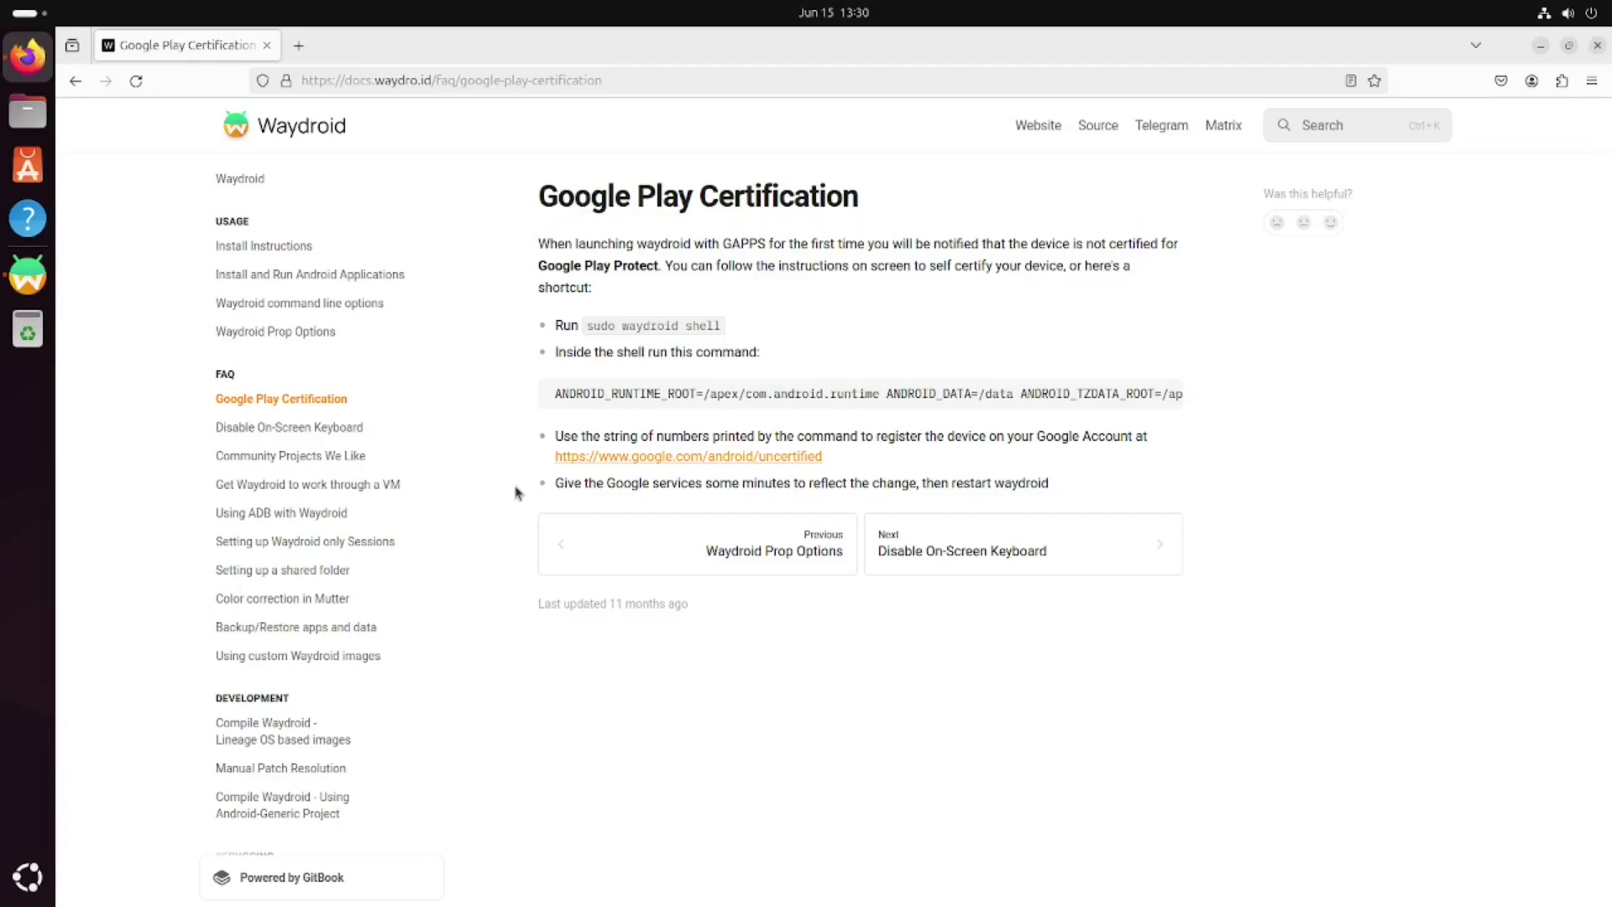
Open a terminal and enter a root shell with 'sudo waydroid shell'
key(ctrl+alt+t)
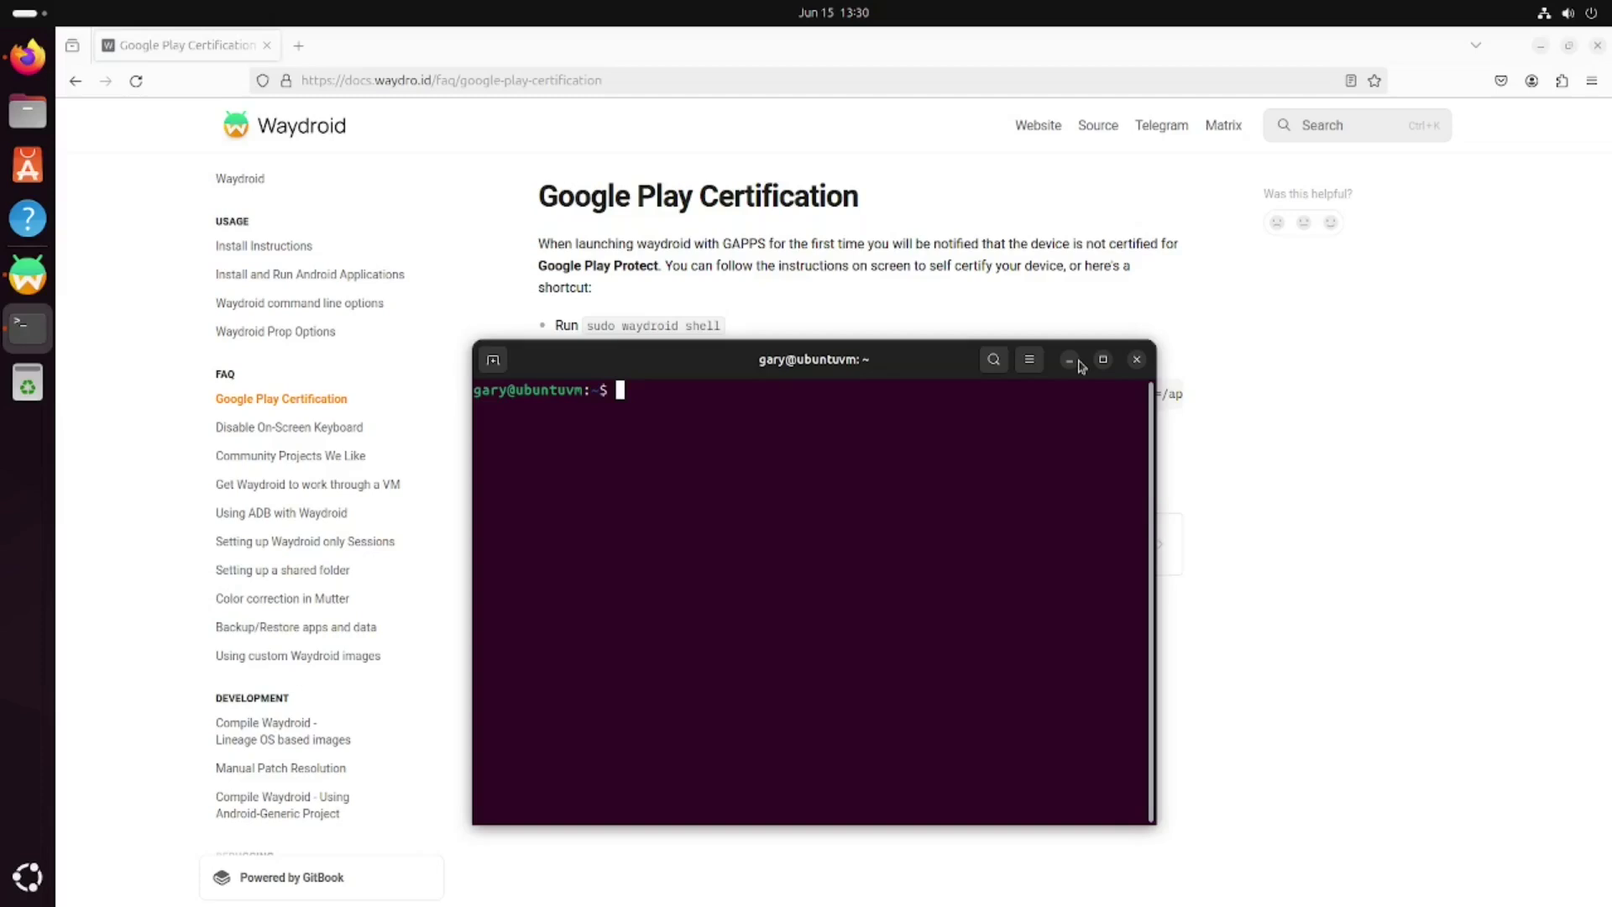
text(sudo waydroid she)
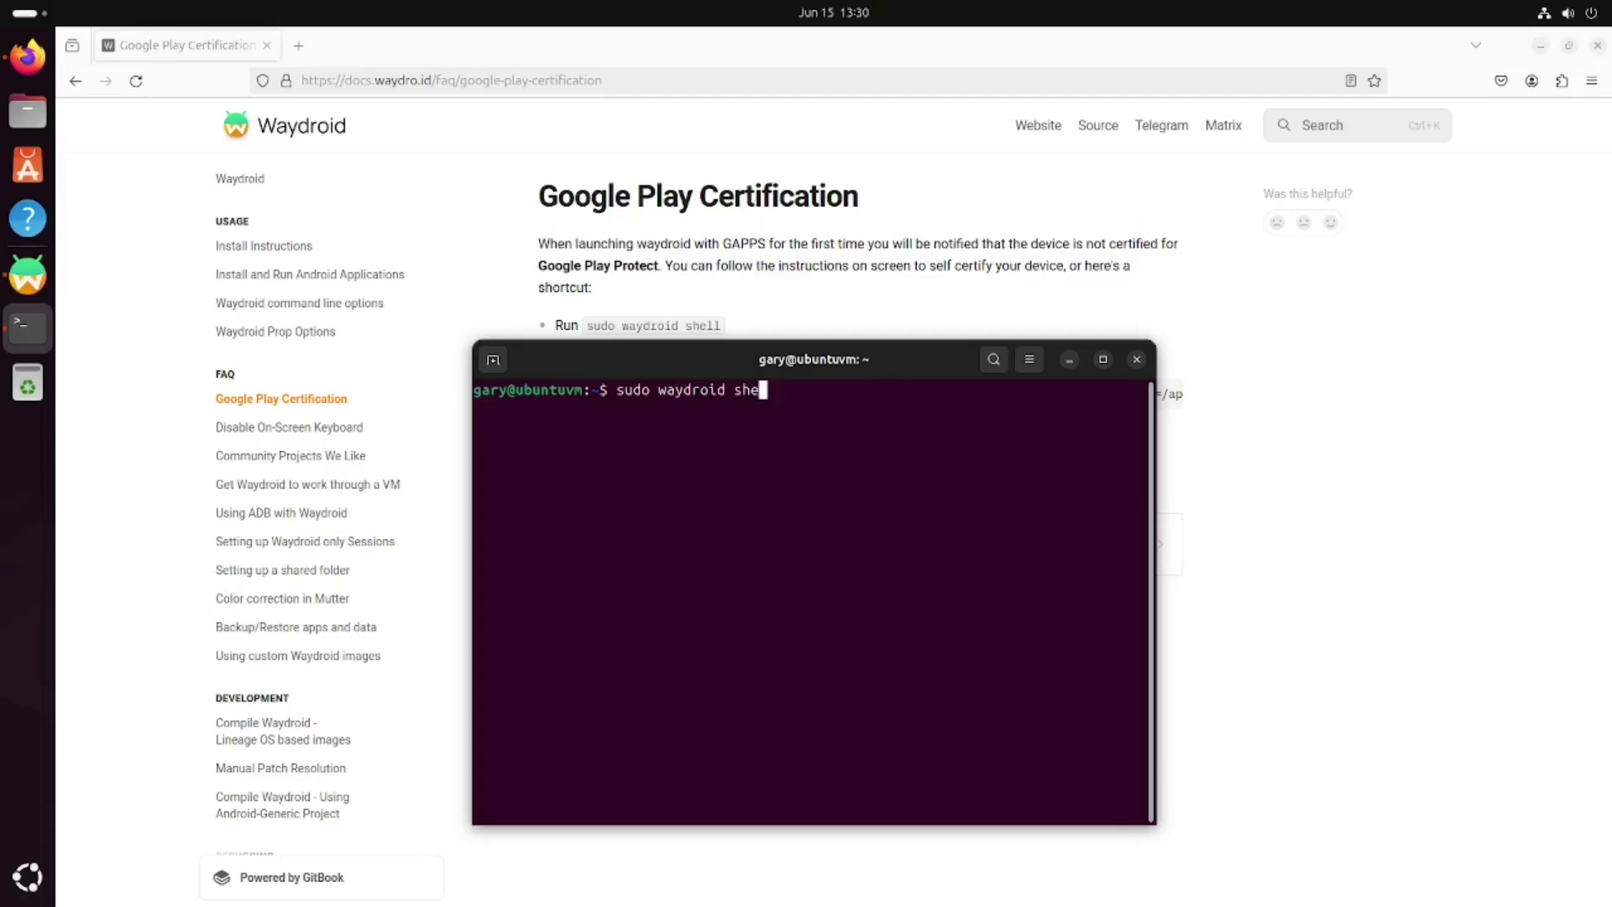
text(ll)
key(Return)
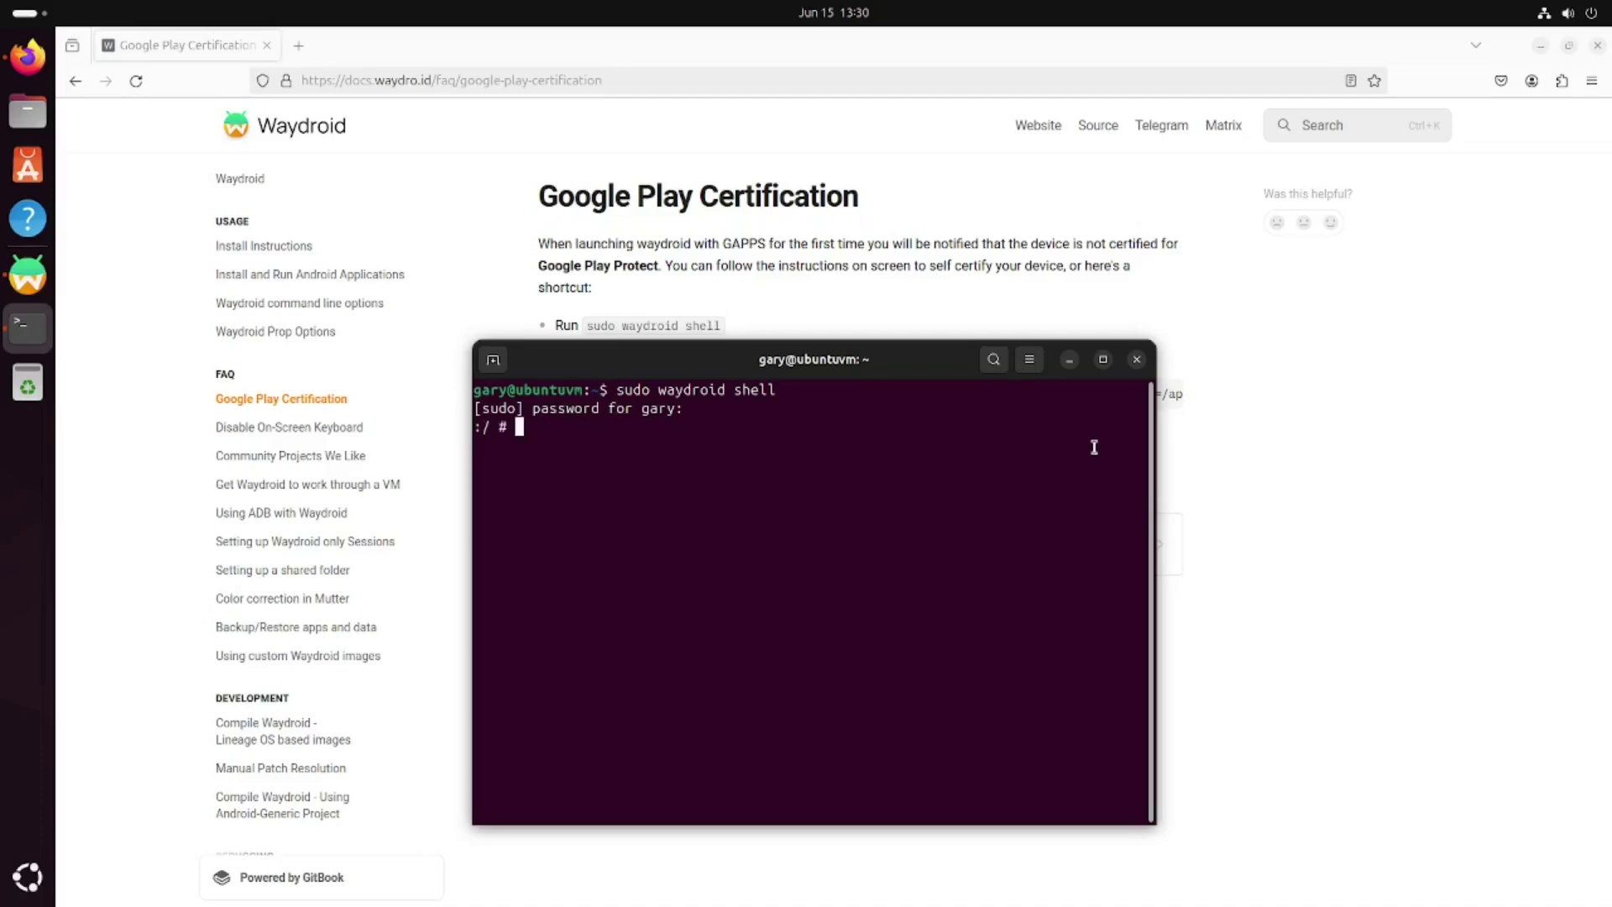
Run the docs' sqlite3 gservices.db query in the shell to print the android_id
click(1165, 400)
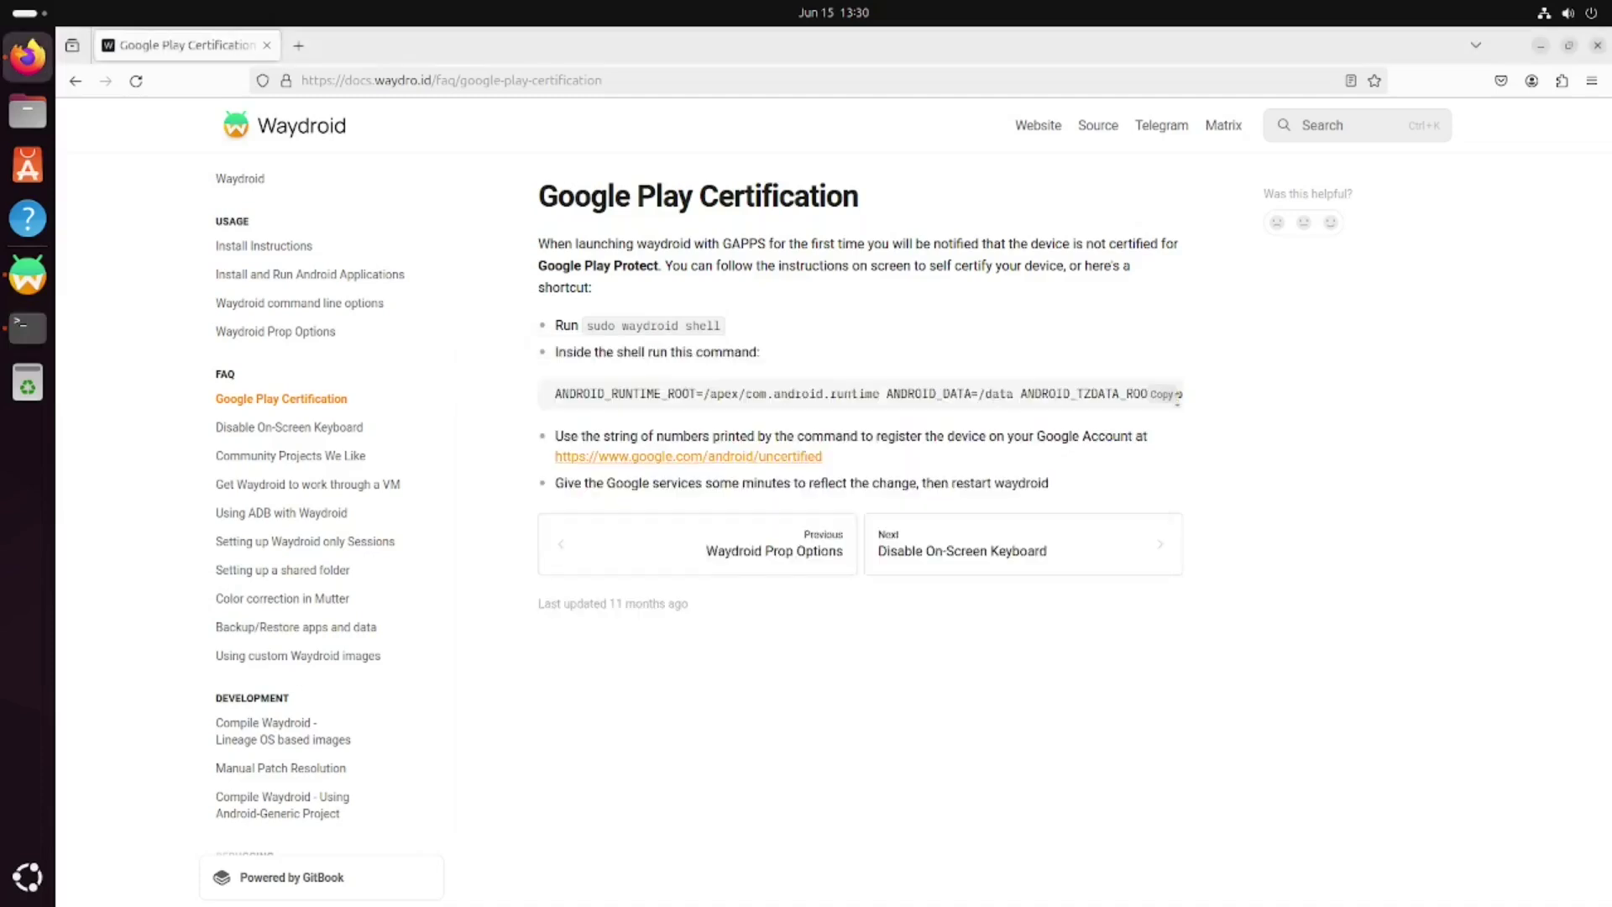
click(1165, 398)
key(alt+Tab)
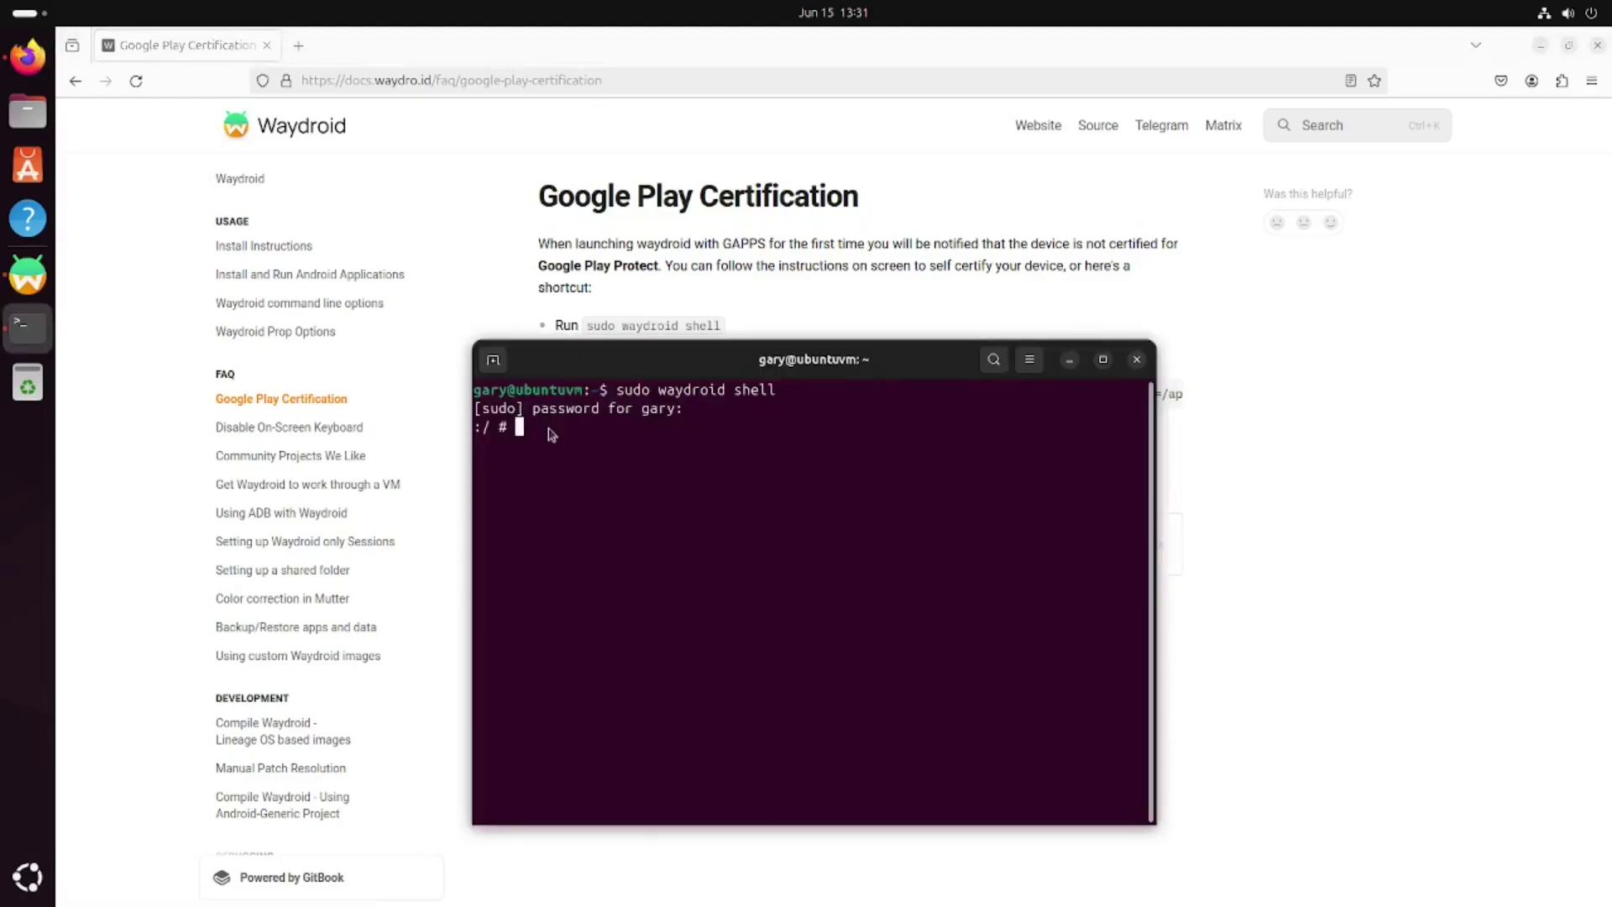
right_click(549, 428)
click(589, 485)
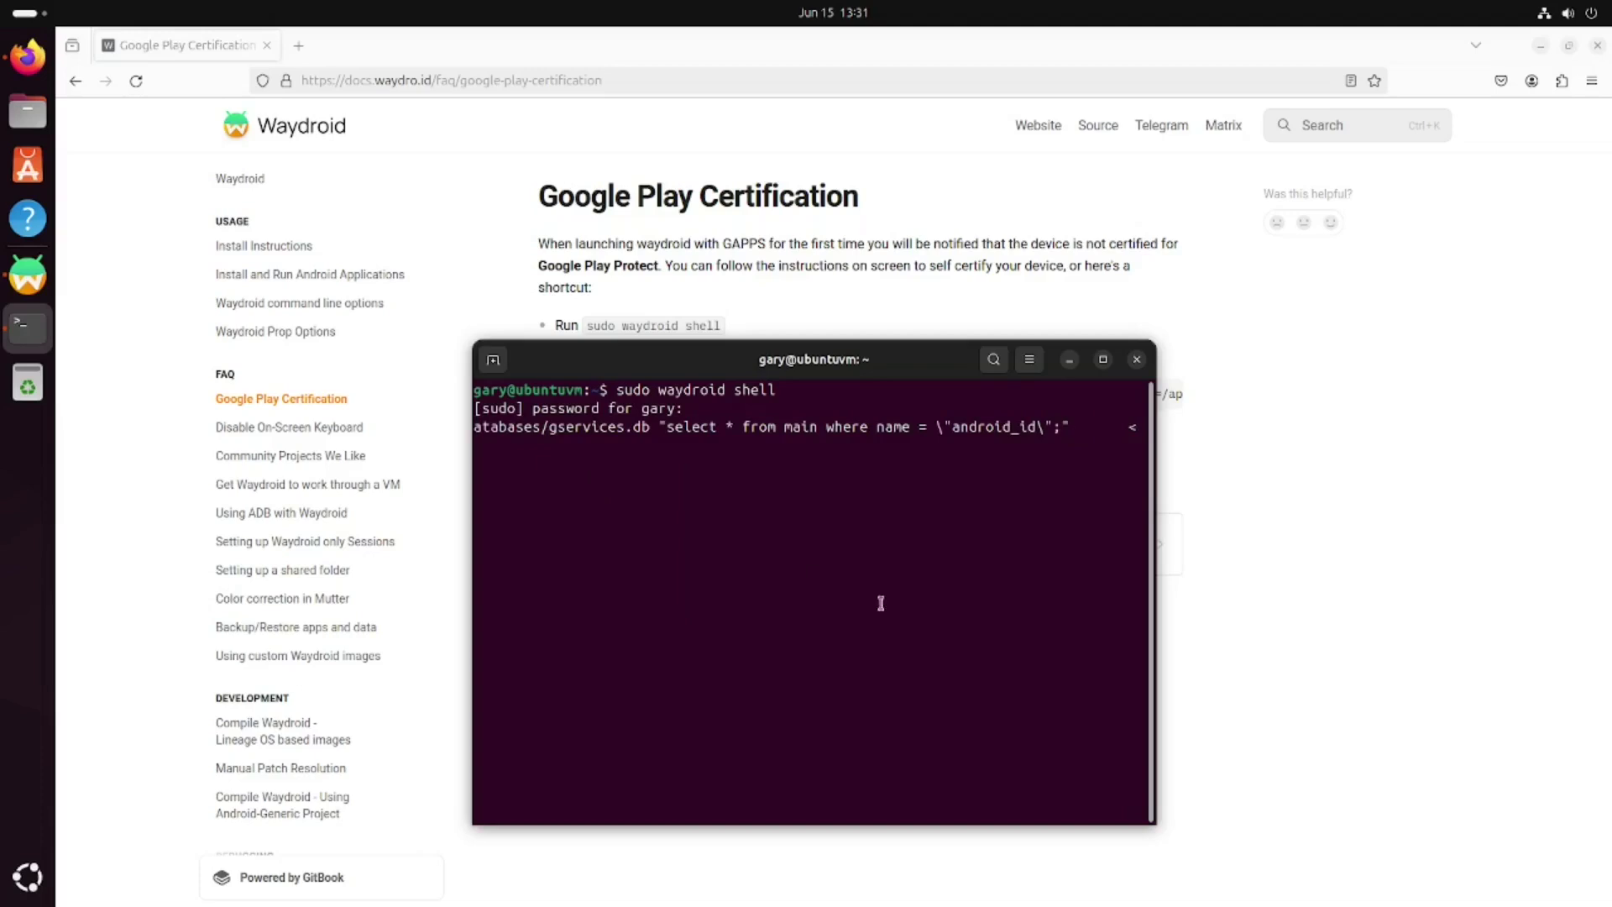
key(Return)
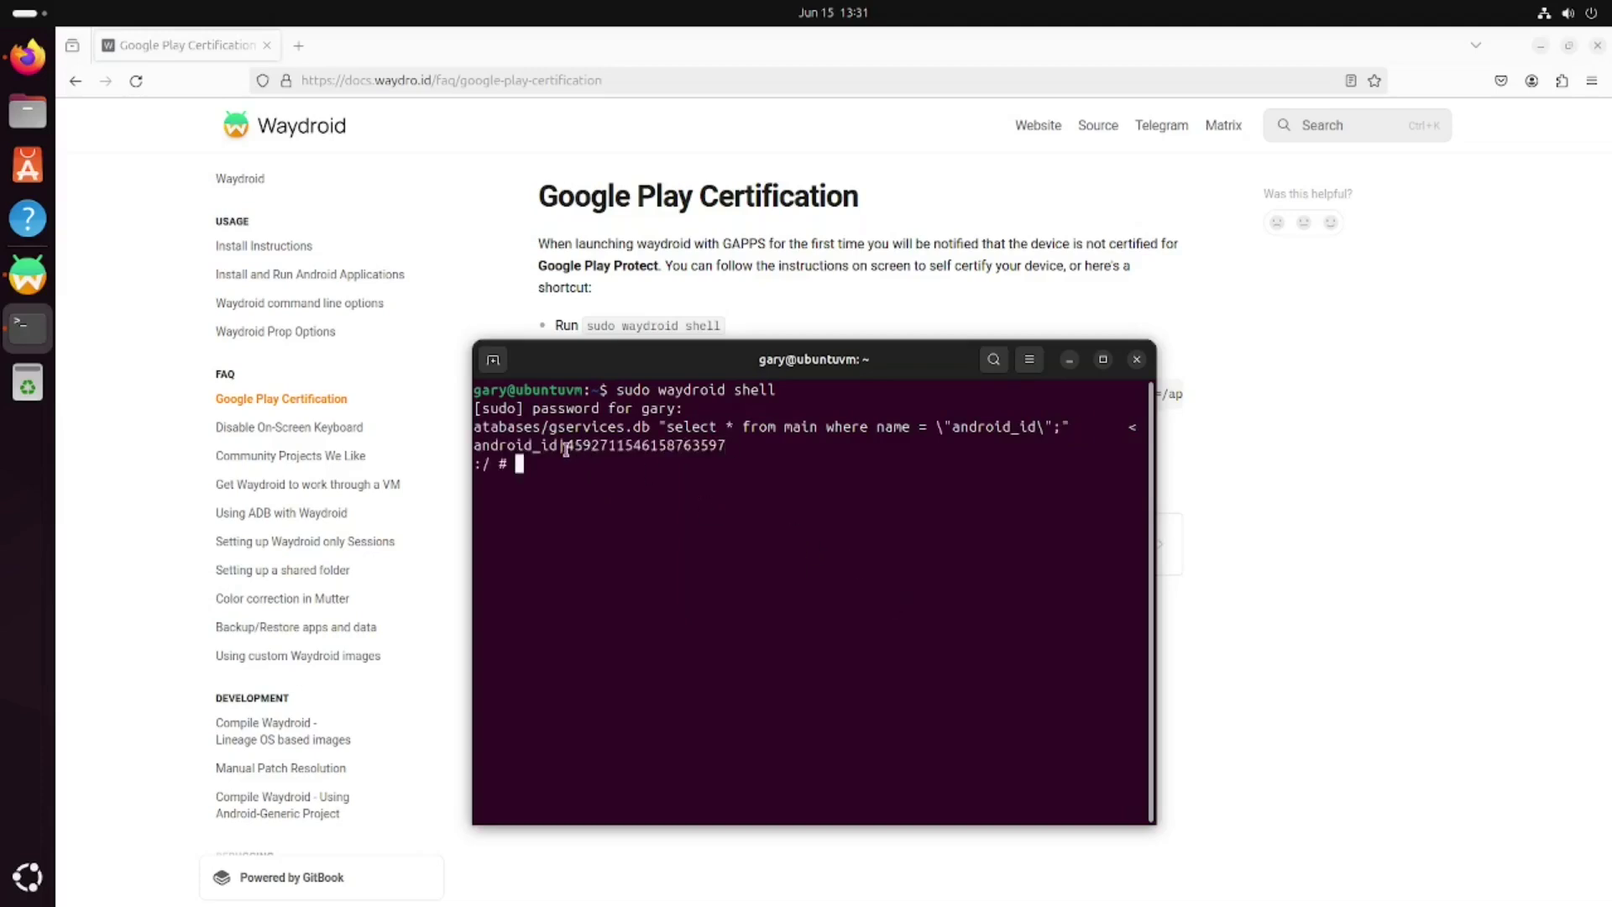
Open the google.com/android/uncertified link and sign in with the Google account e-mail and password
click(1293, 493)
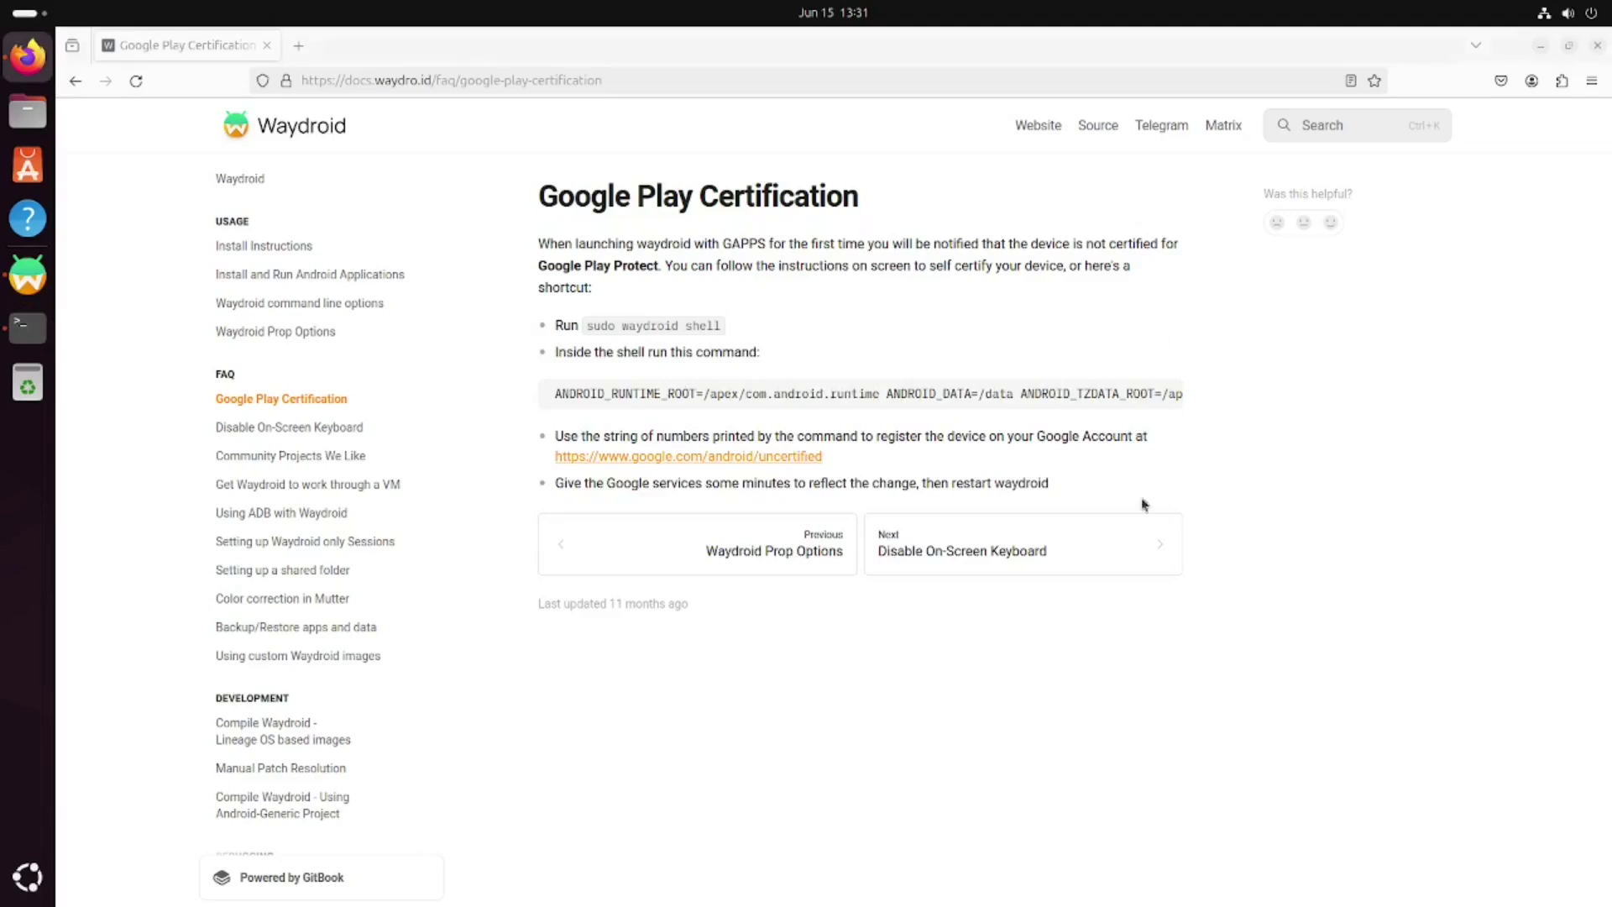
click(757, 457)
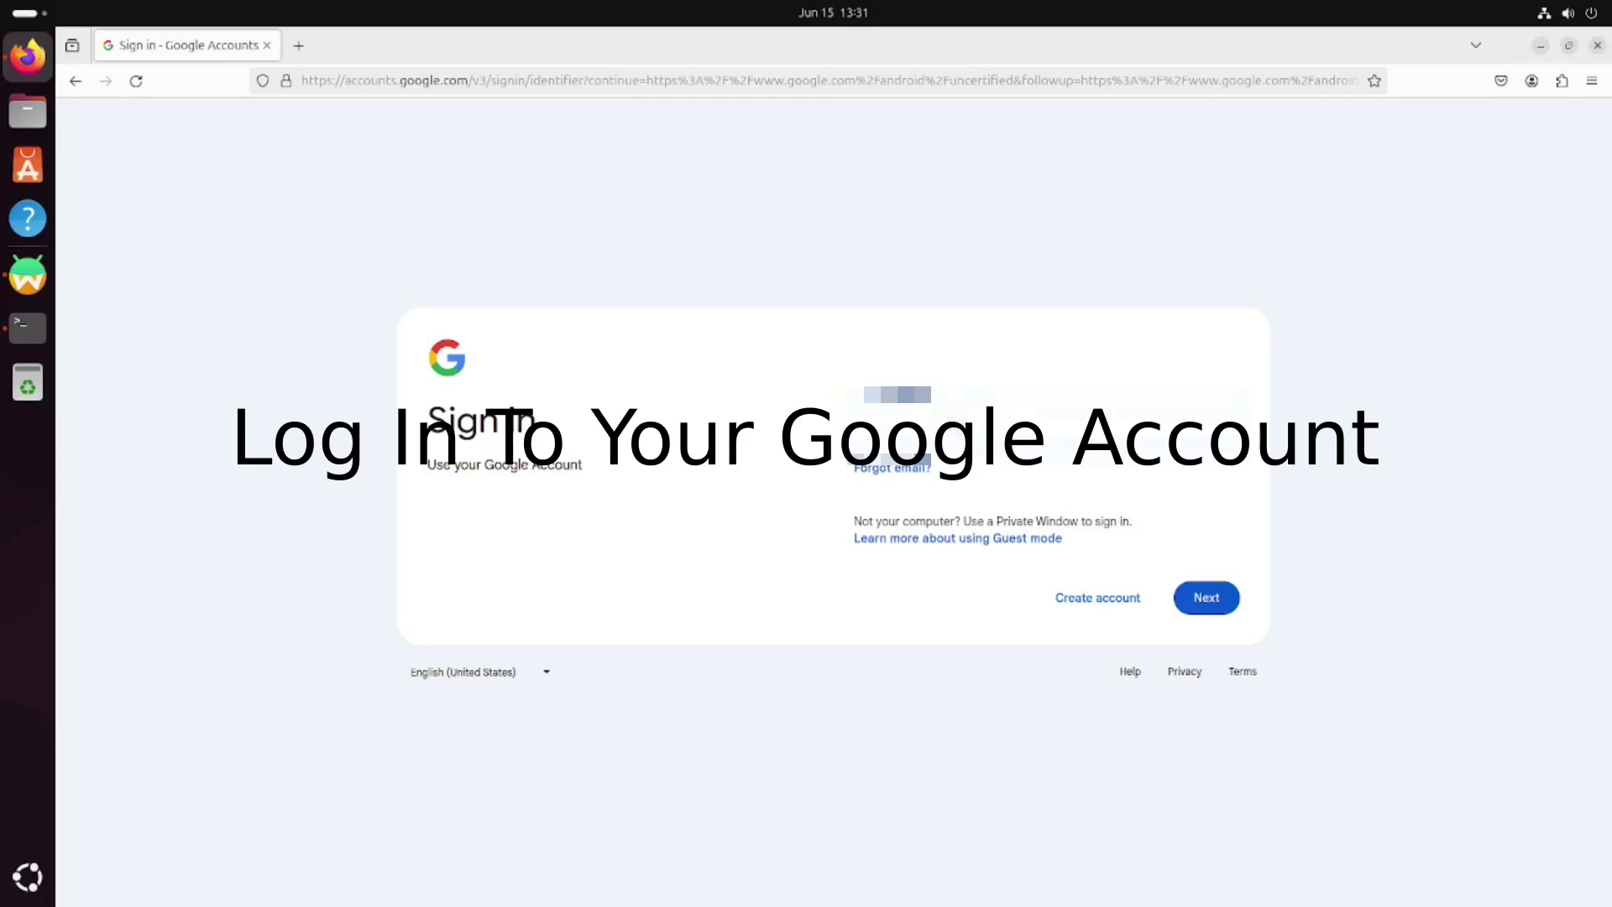
key(Return)
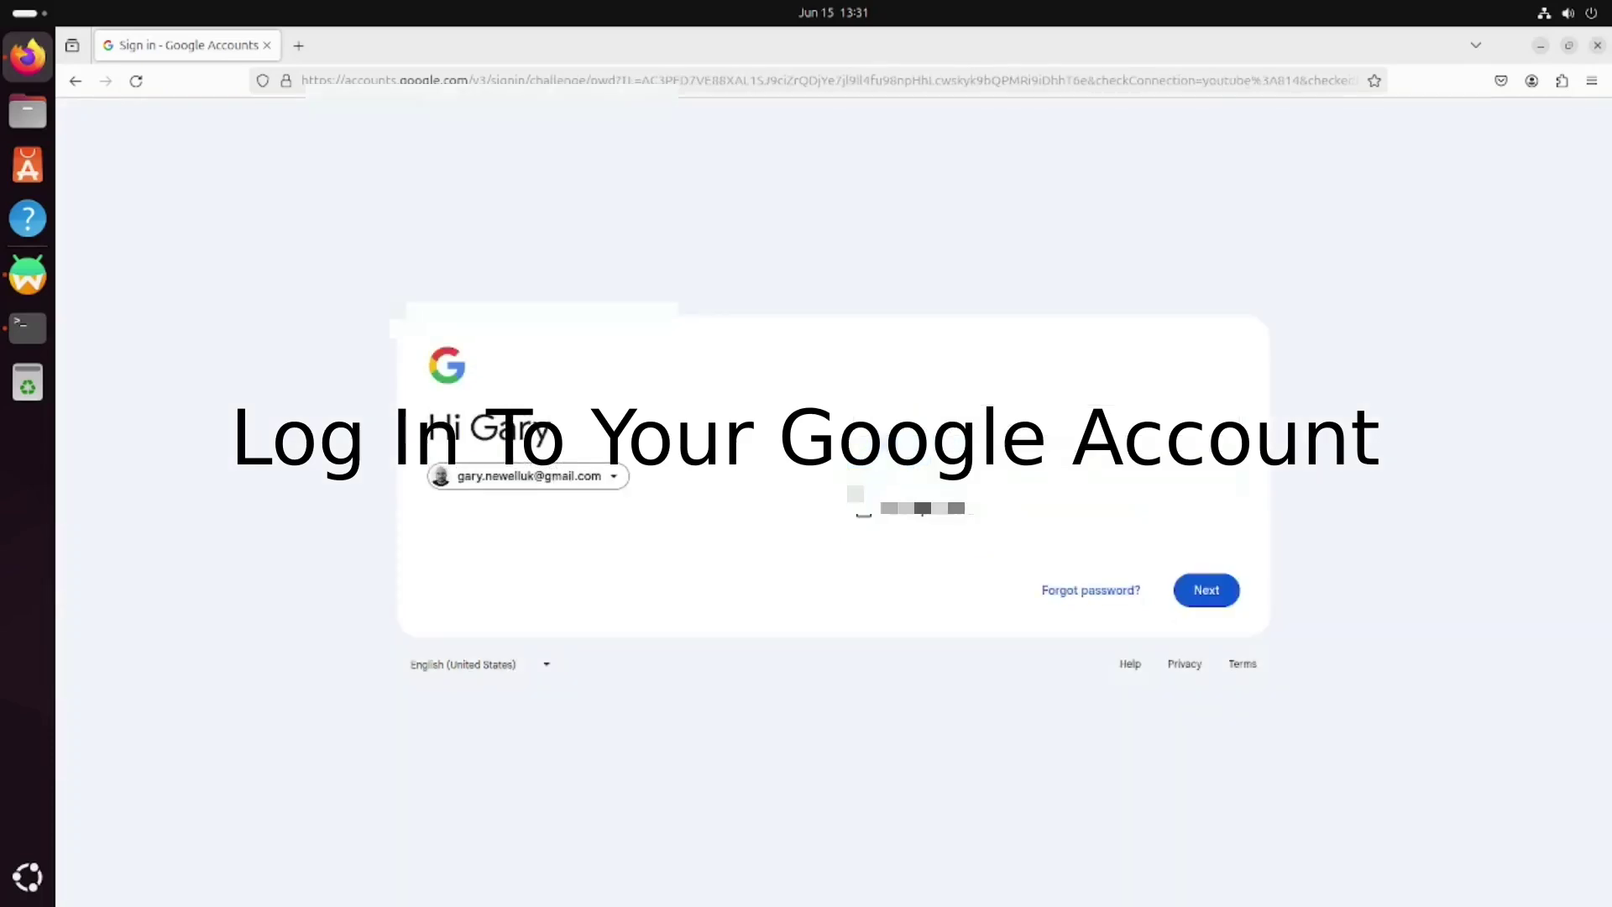
text(****)
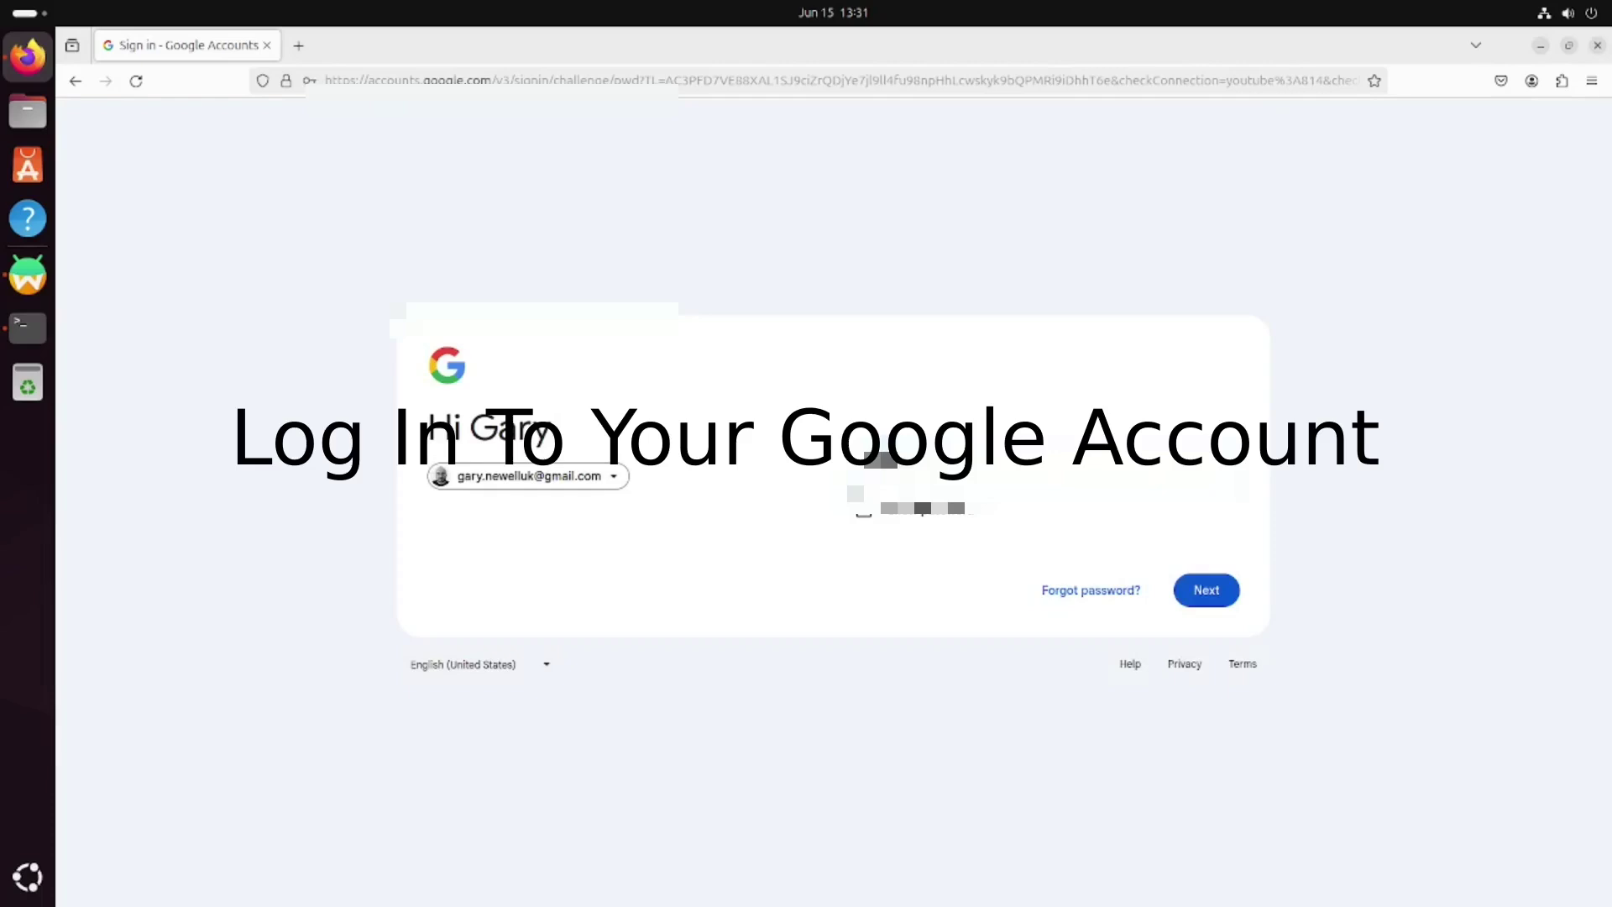
key(Return)
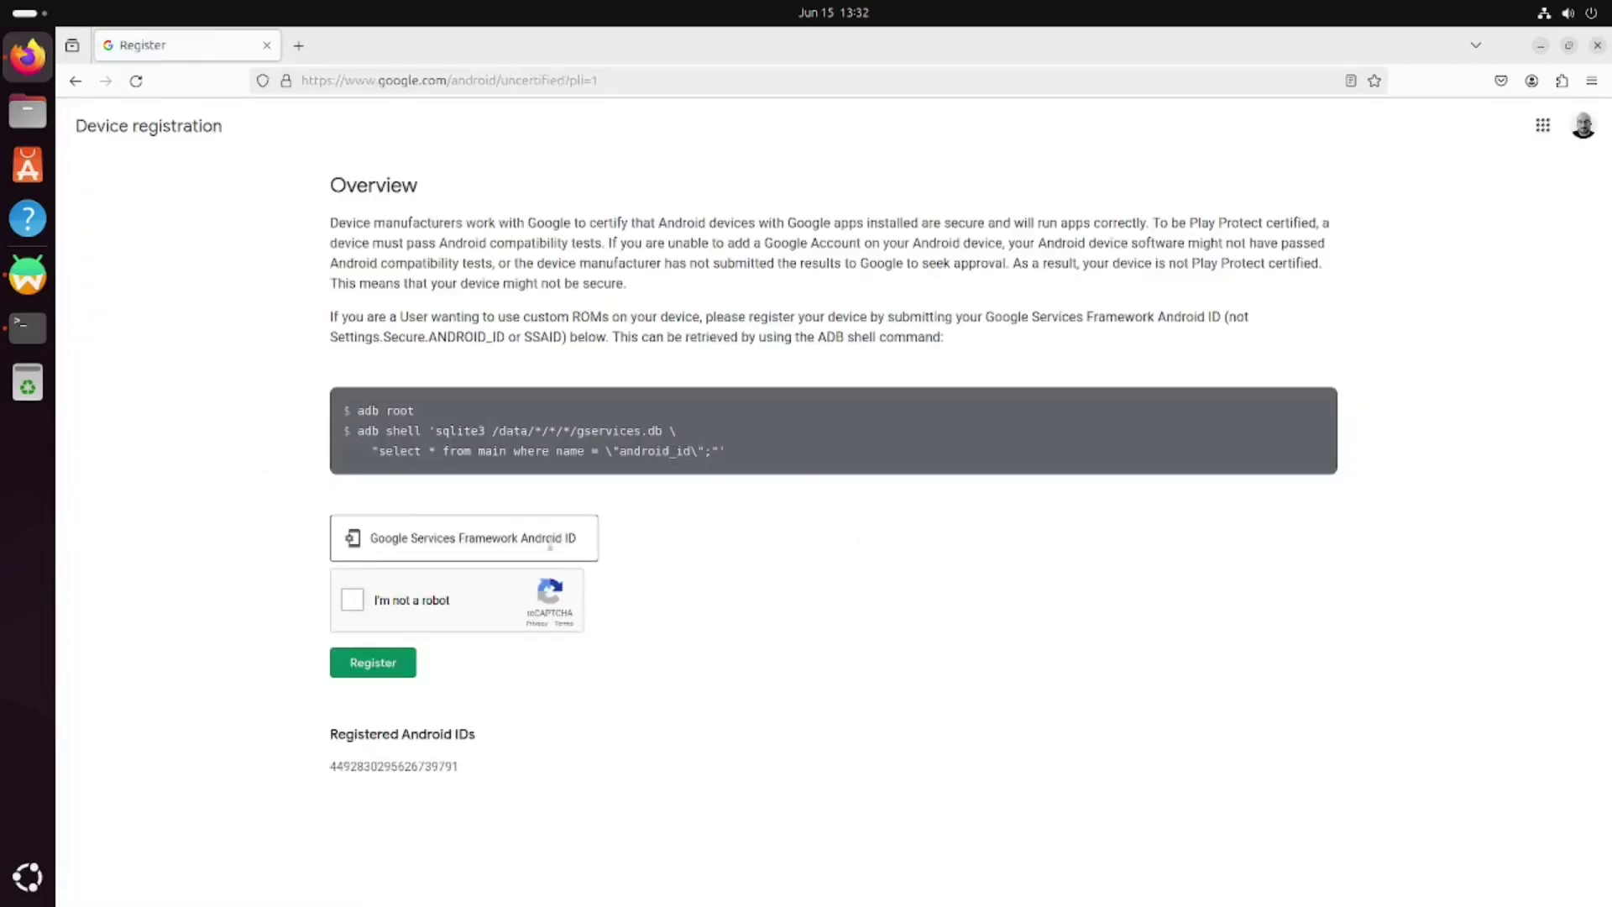
Copy the android_id from the terminal and register it on the Google Device Registration page
key(alt+Tab)
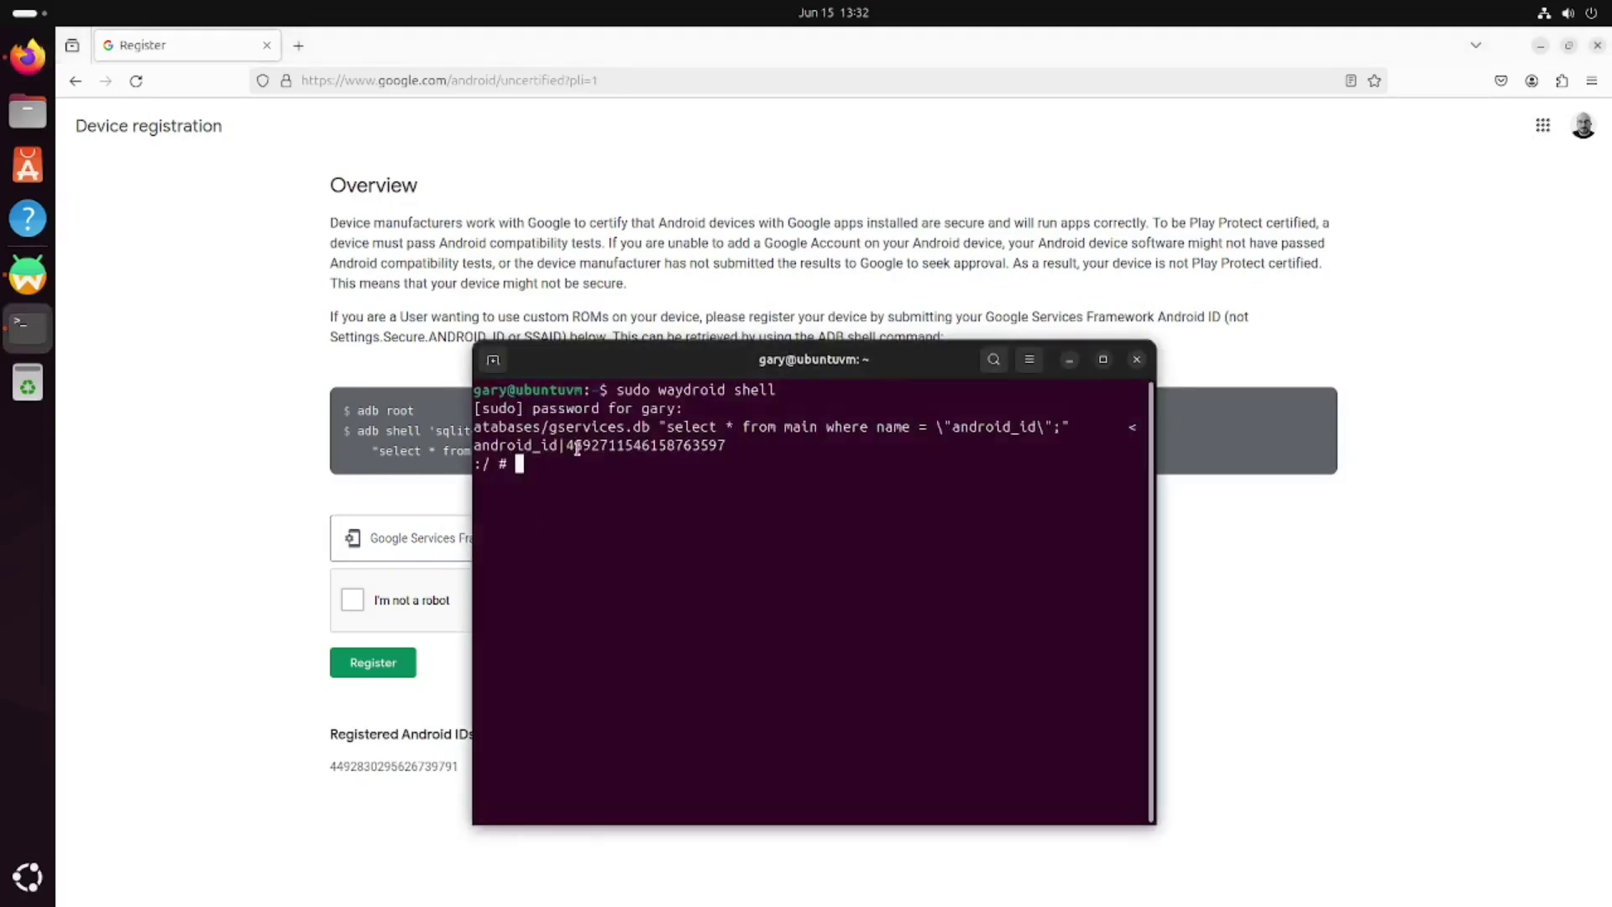
drag(568, 445, 722, 447)
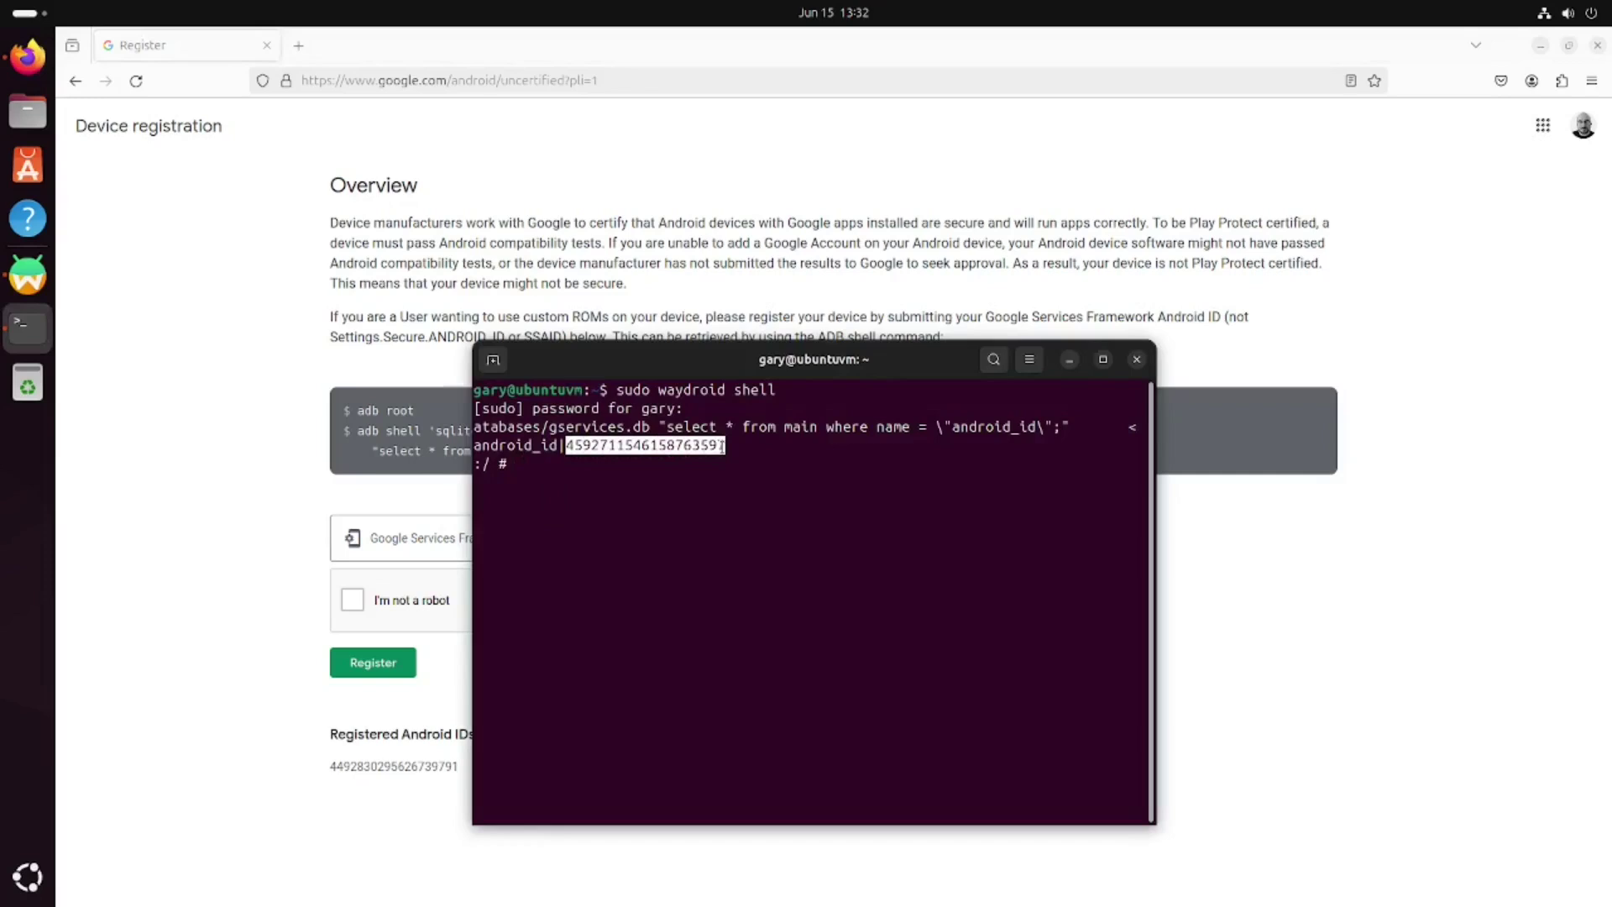
right_click(721, 445)
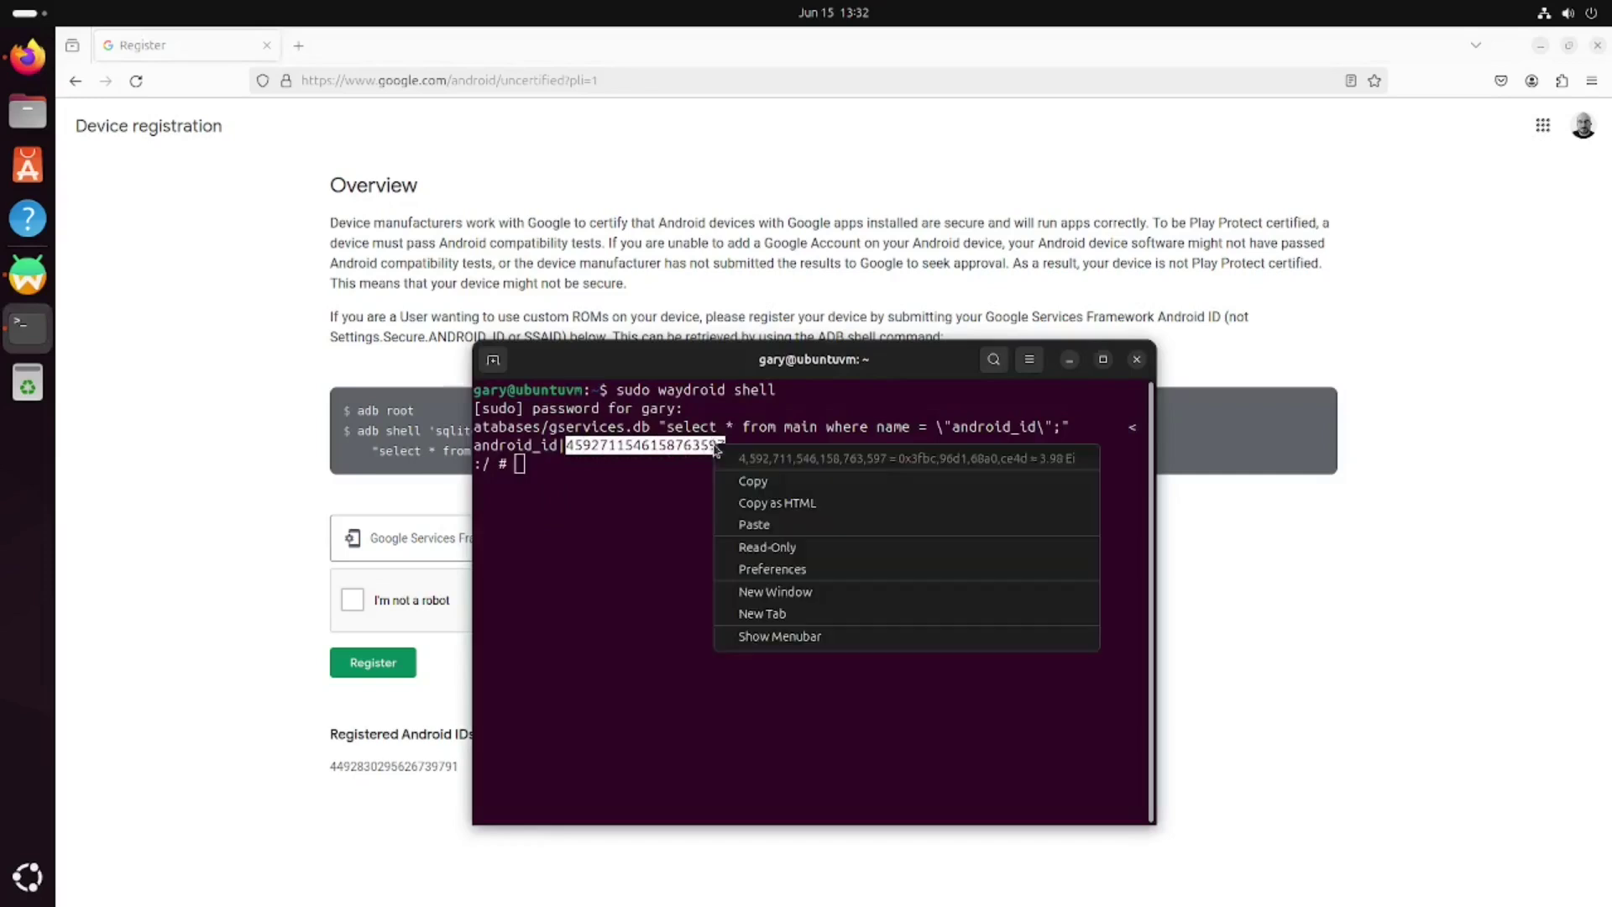
click(760, 483)
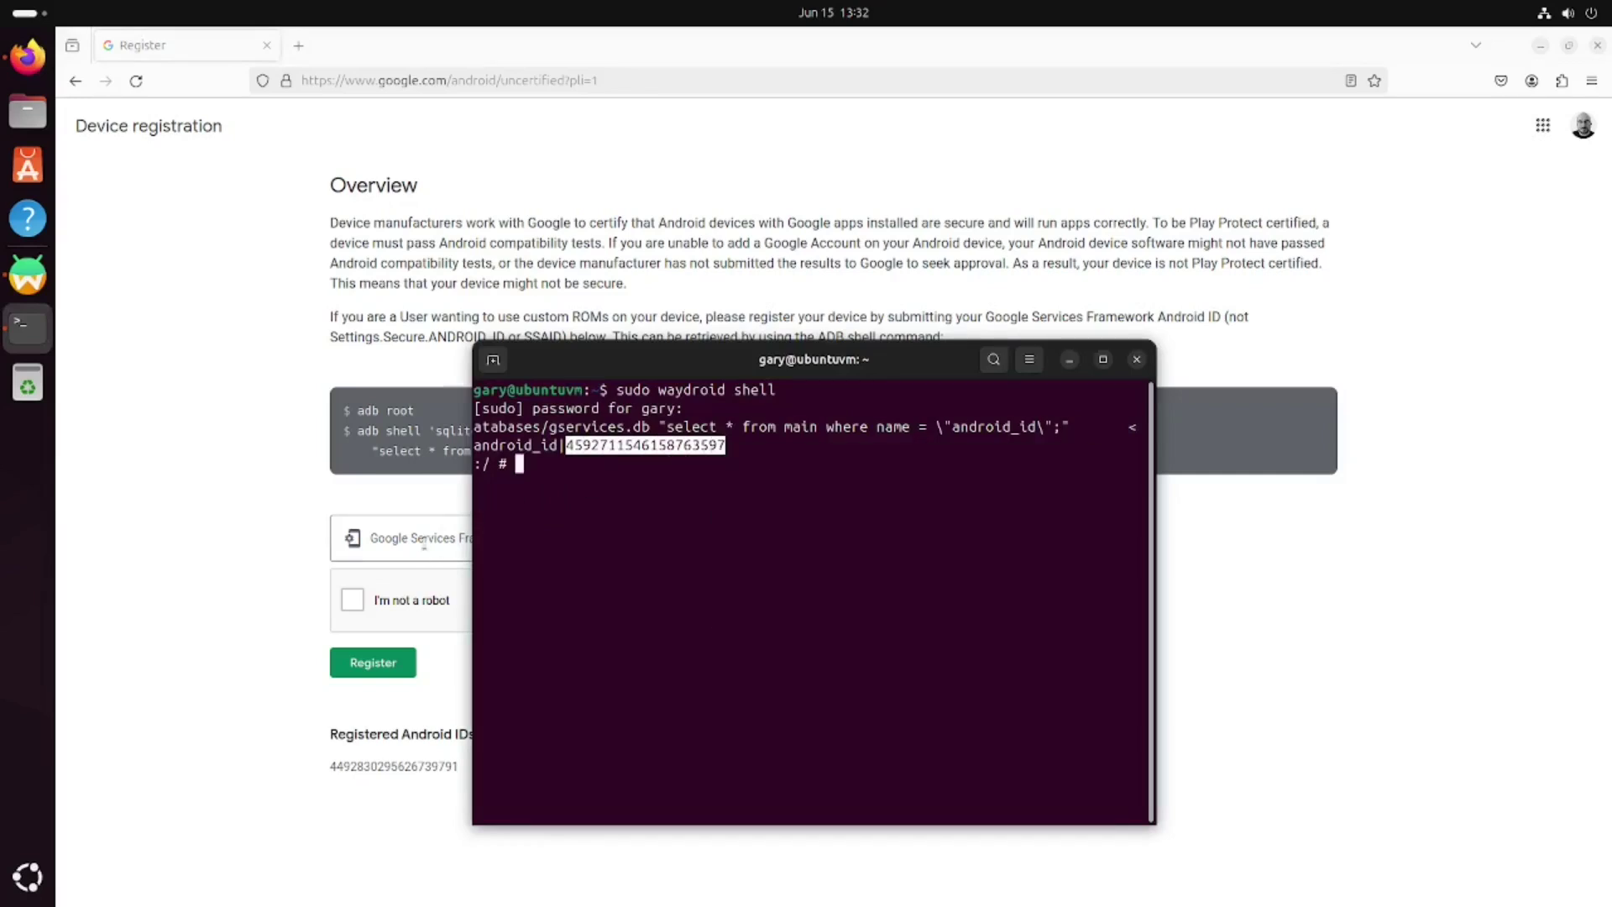
click(424, 541)
click(424, 541)
right_click(424, 541)
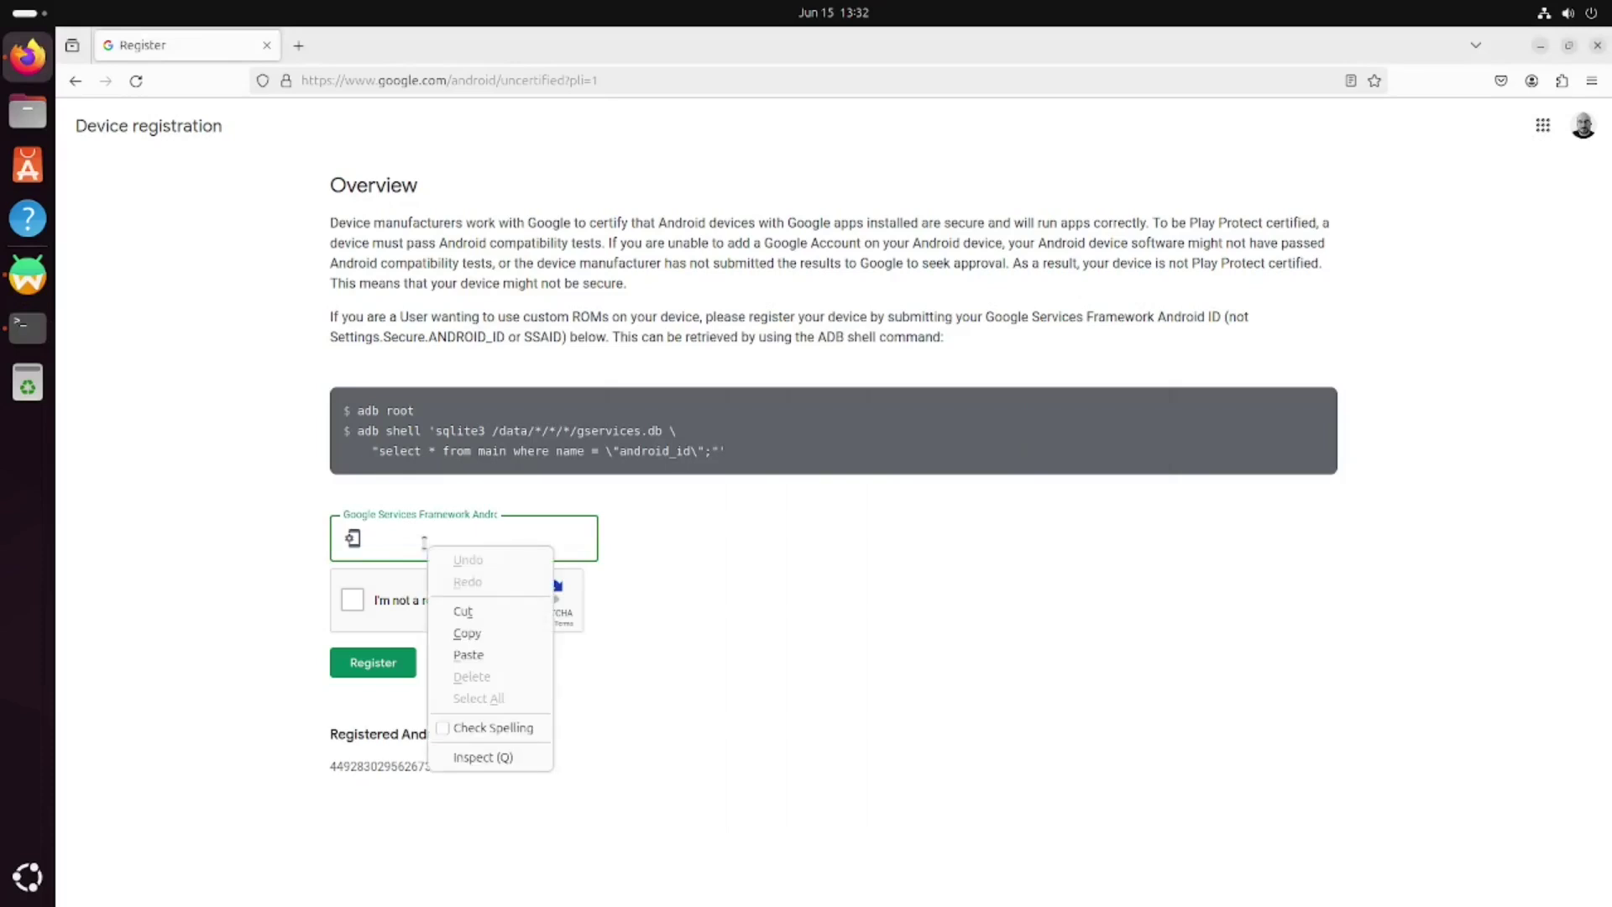
click(475, 656)
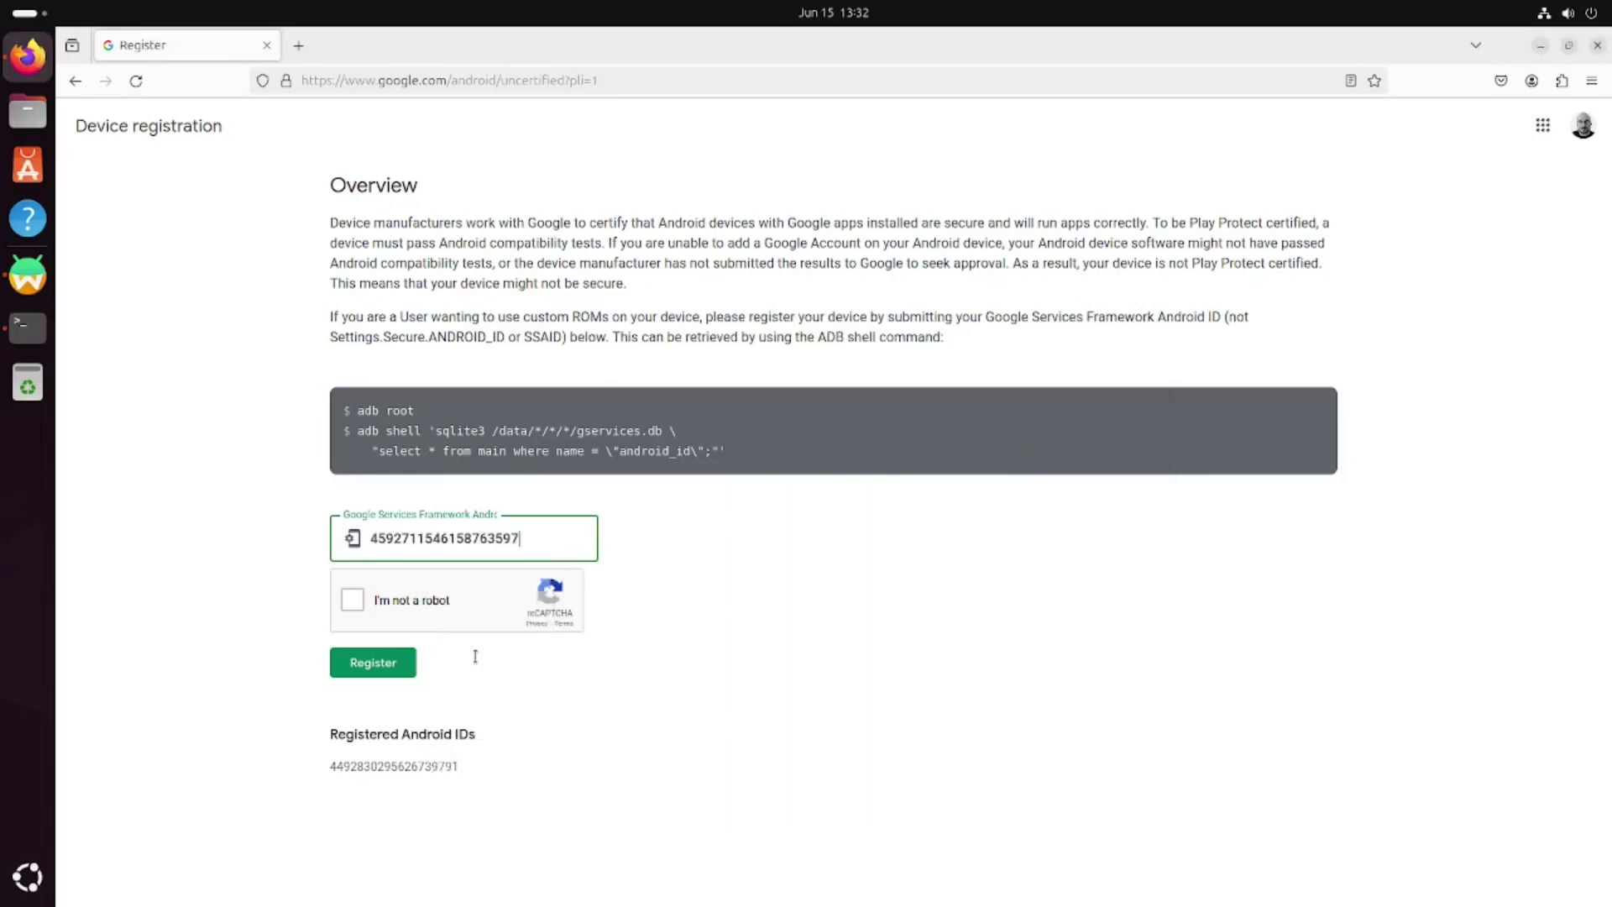
click(353, 601)
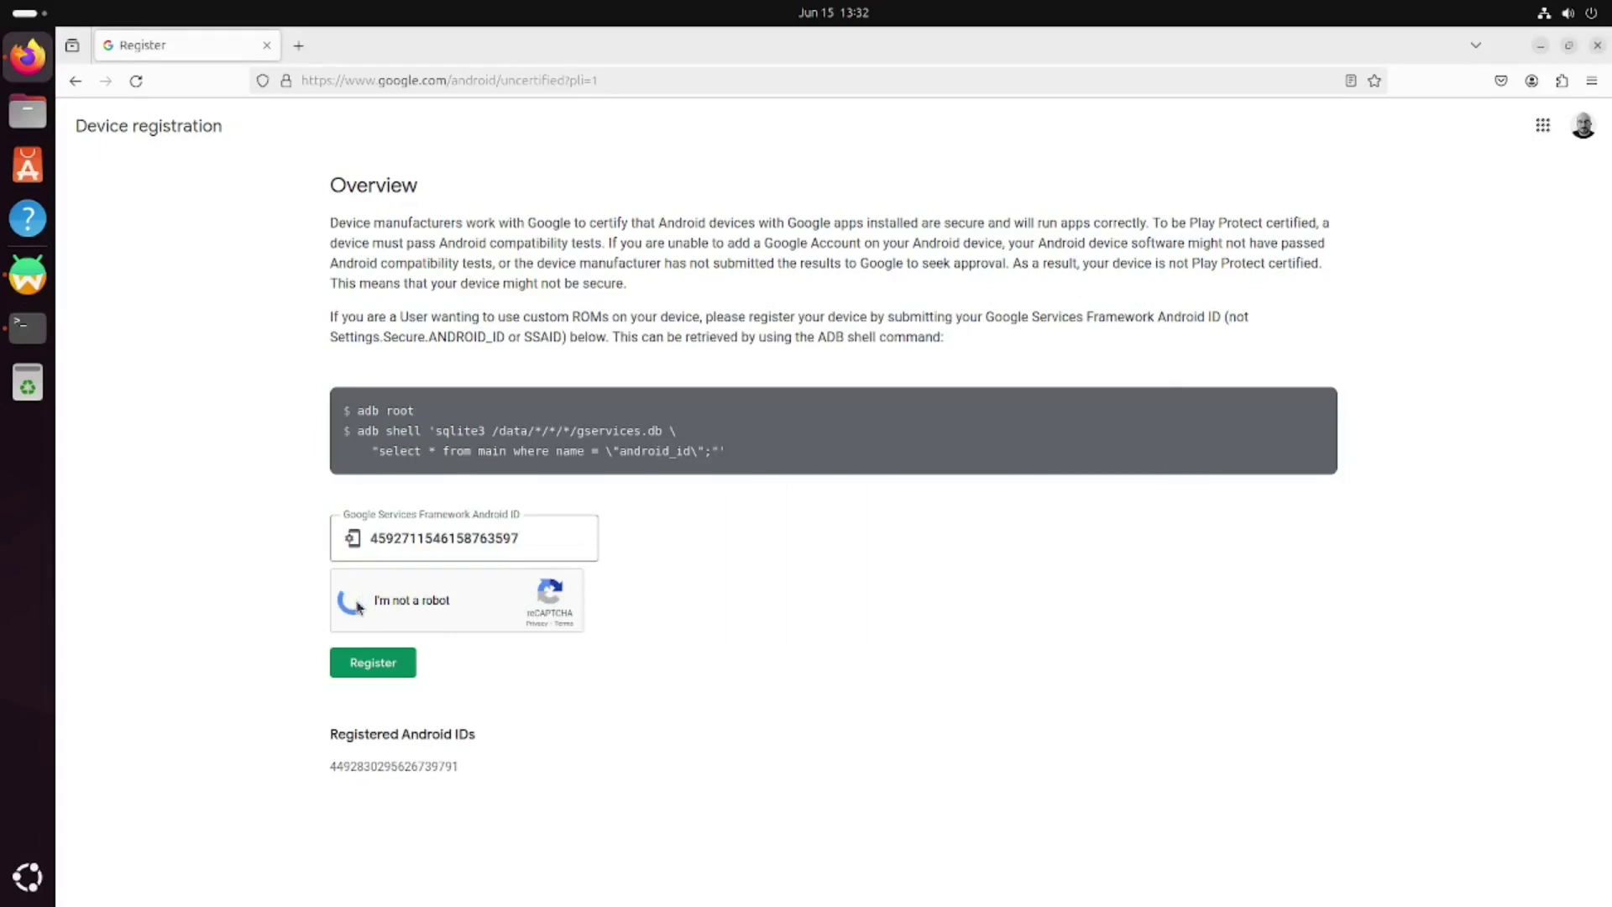
click(379, 665)
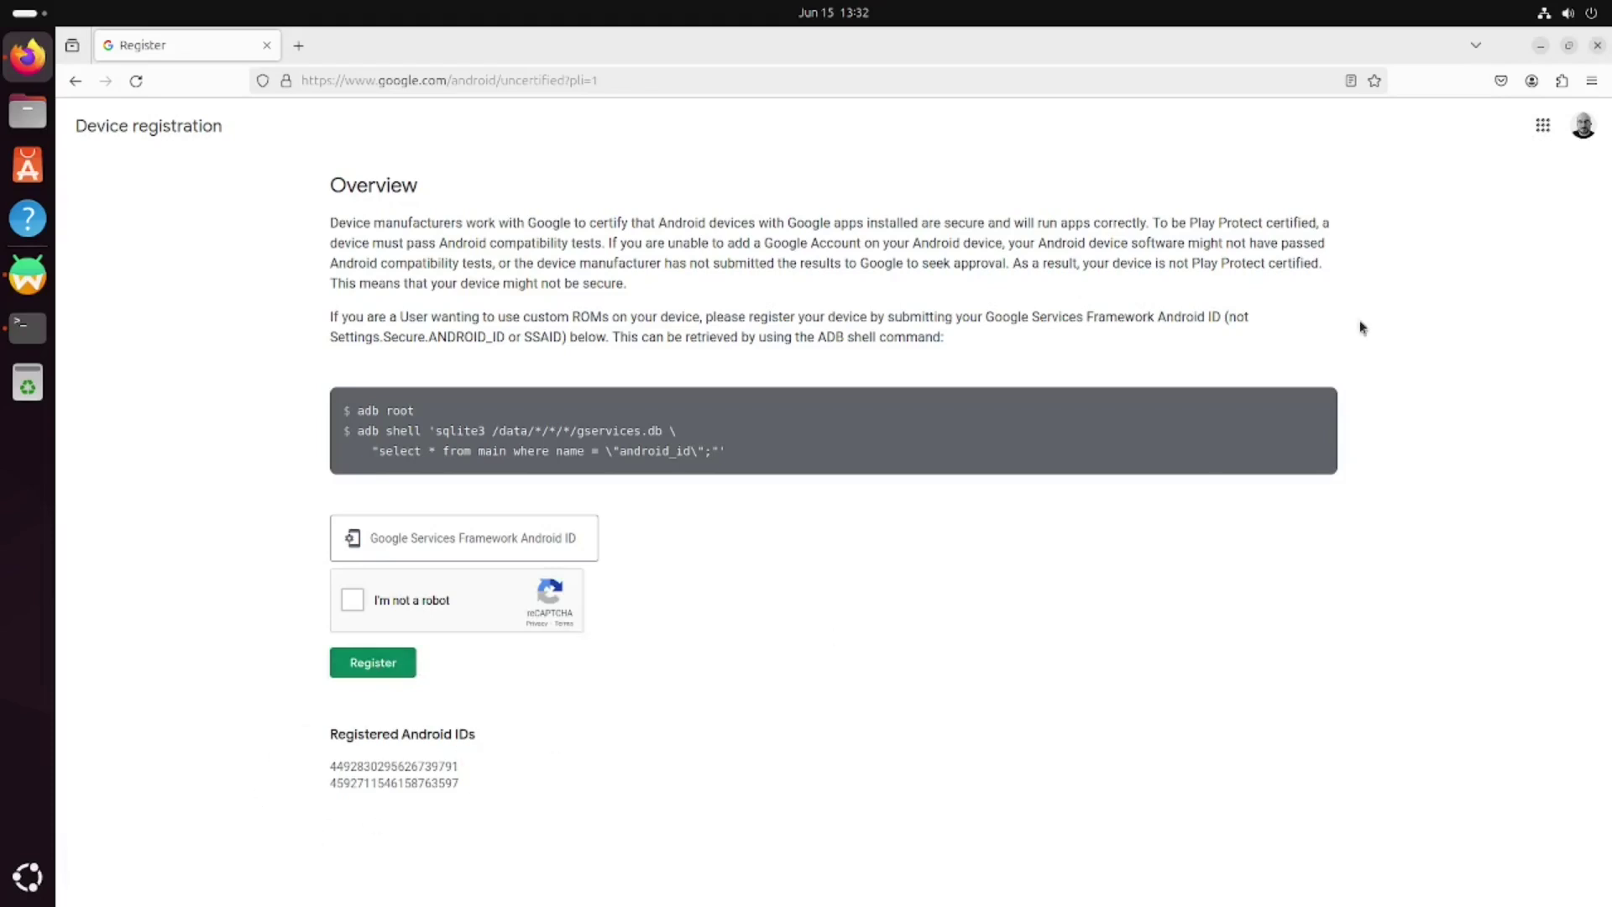
Close Firefox and the terminal window, confirming Close Terminal
click(1598, 47)
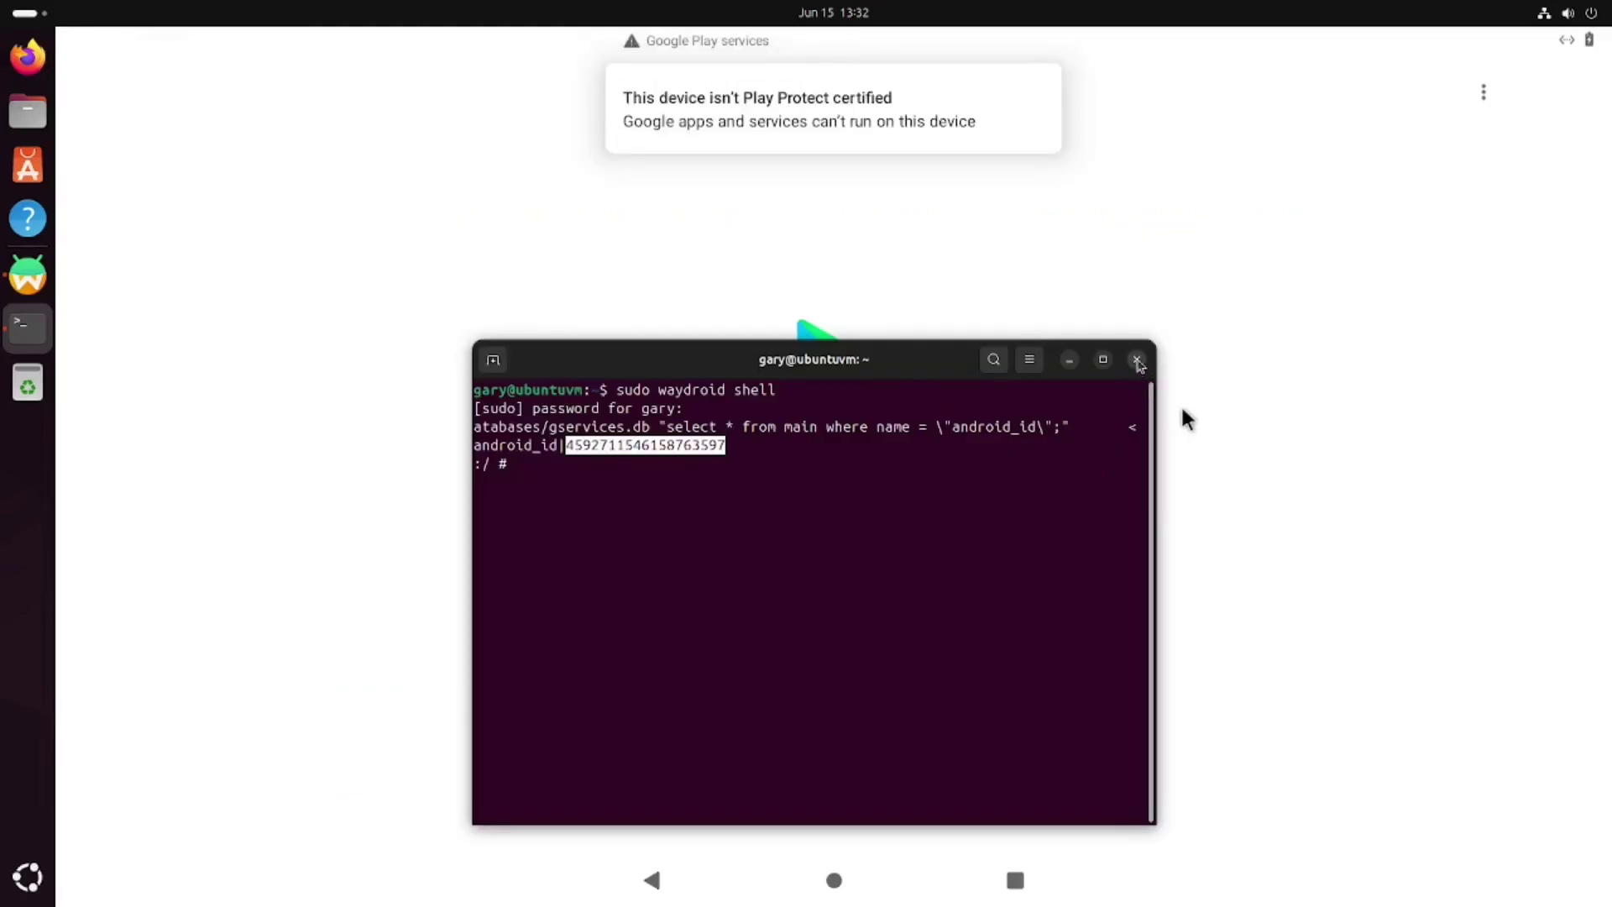
click(1137, 360)
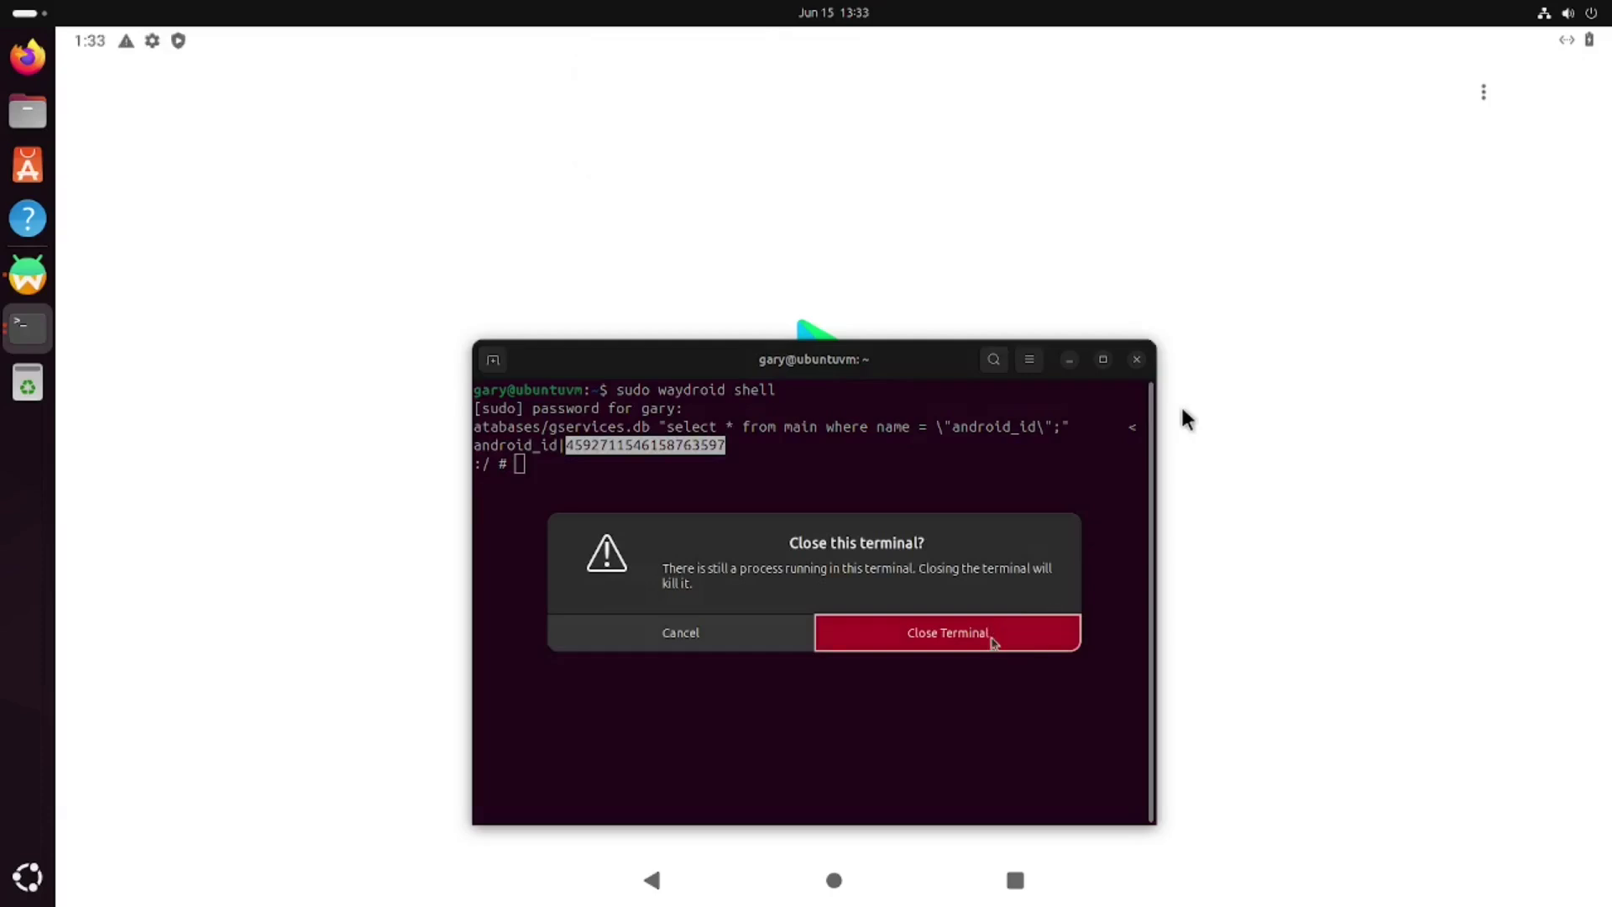
click(993, 643)
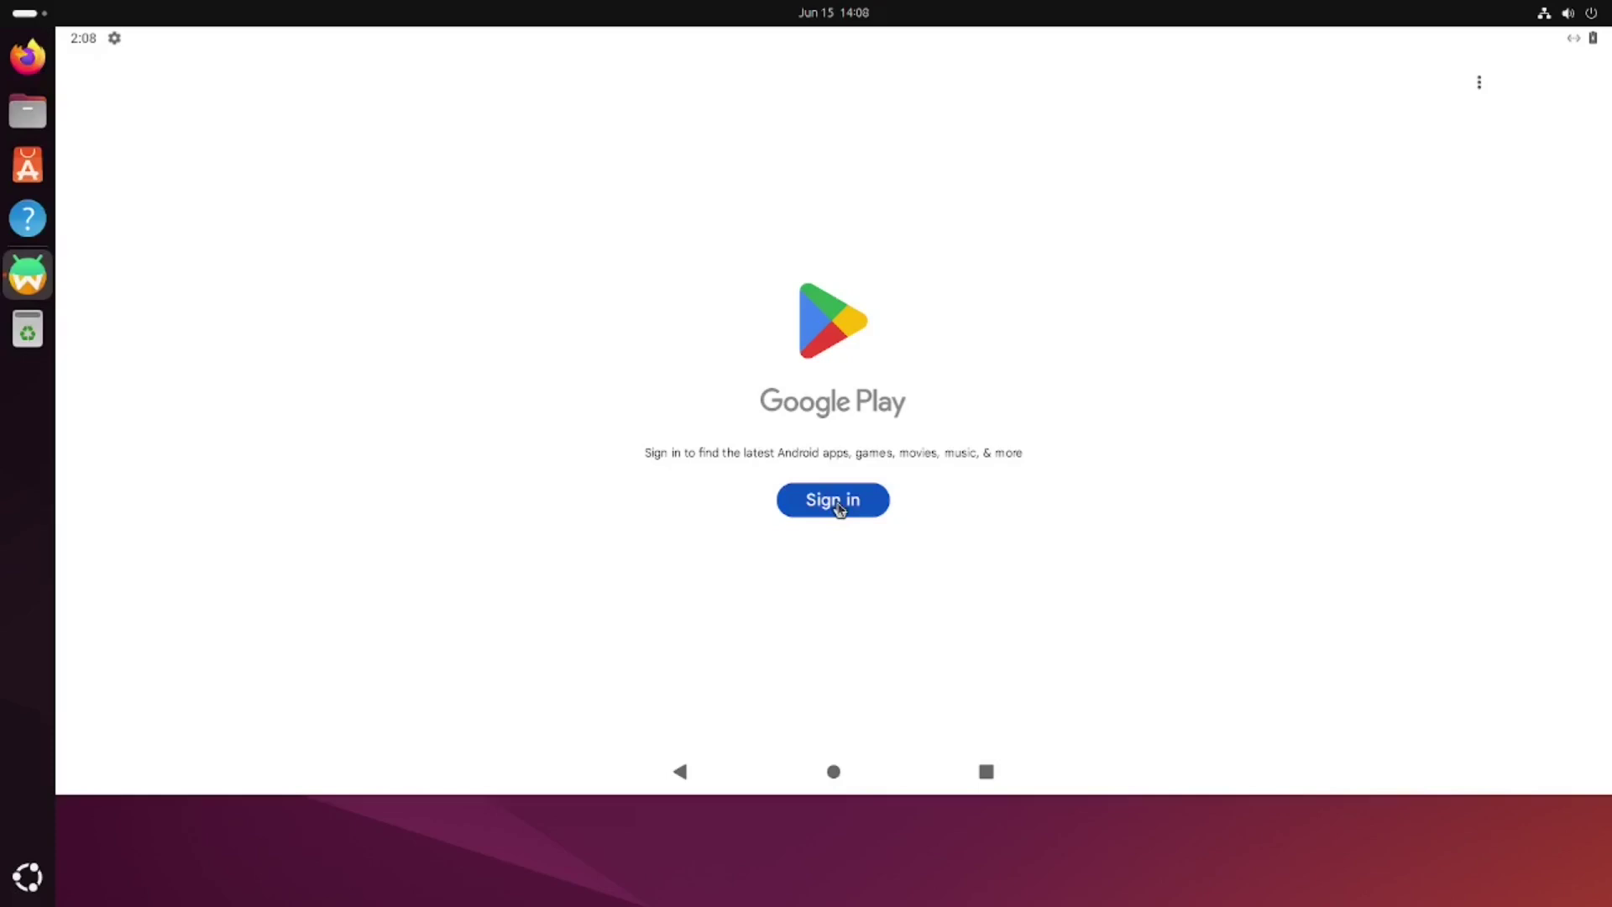
Sign in to Google Play with the account e-mail and password, then expand the Google services options
click(836, 503)
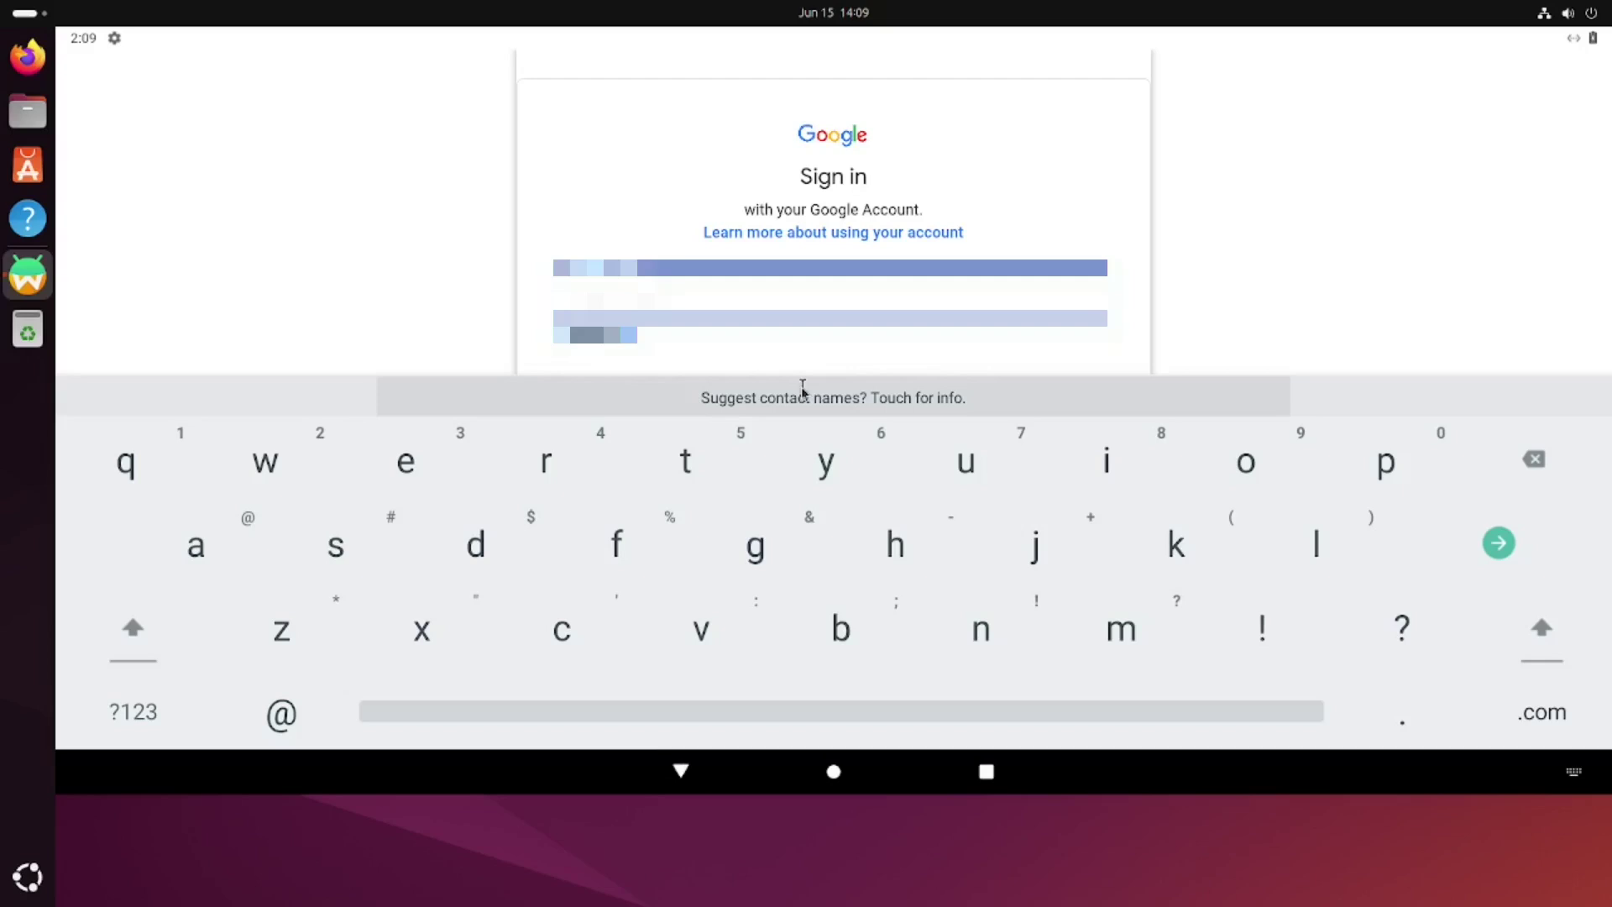
text(userna)
key(Return)
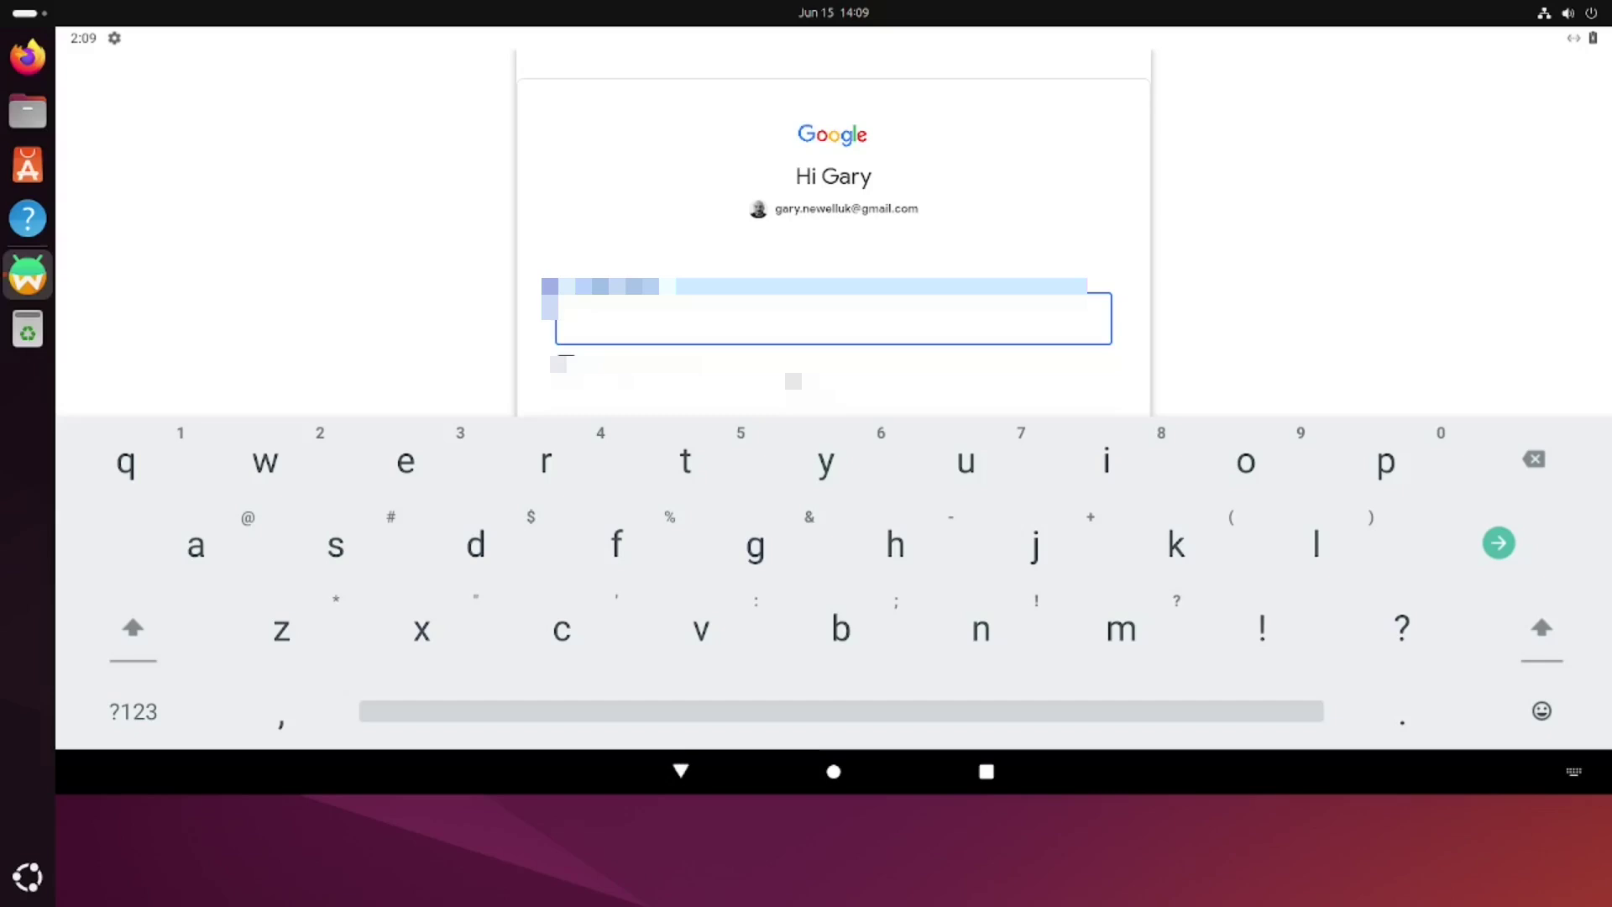
text(••••)
key(Return)
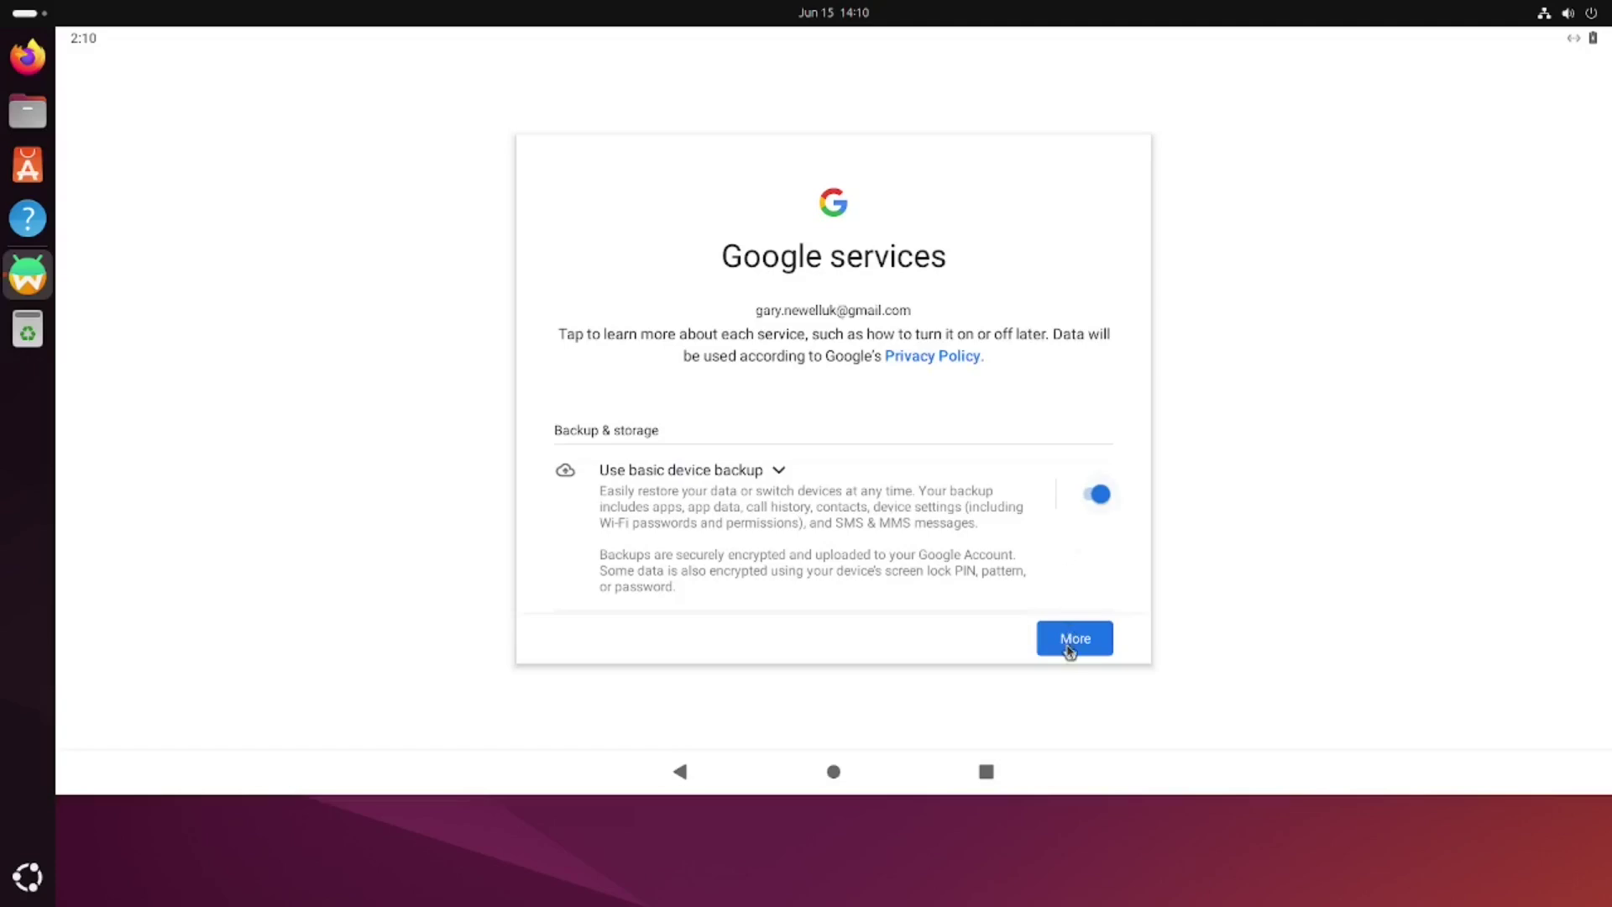
click(1069, 651)
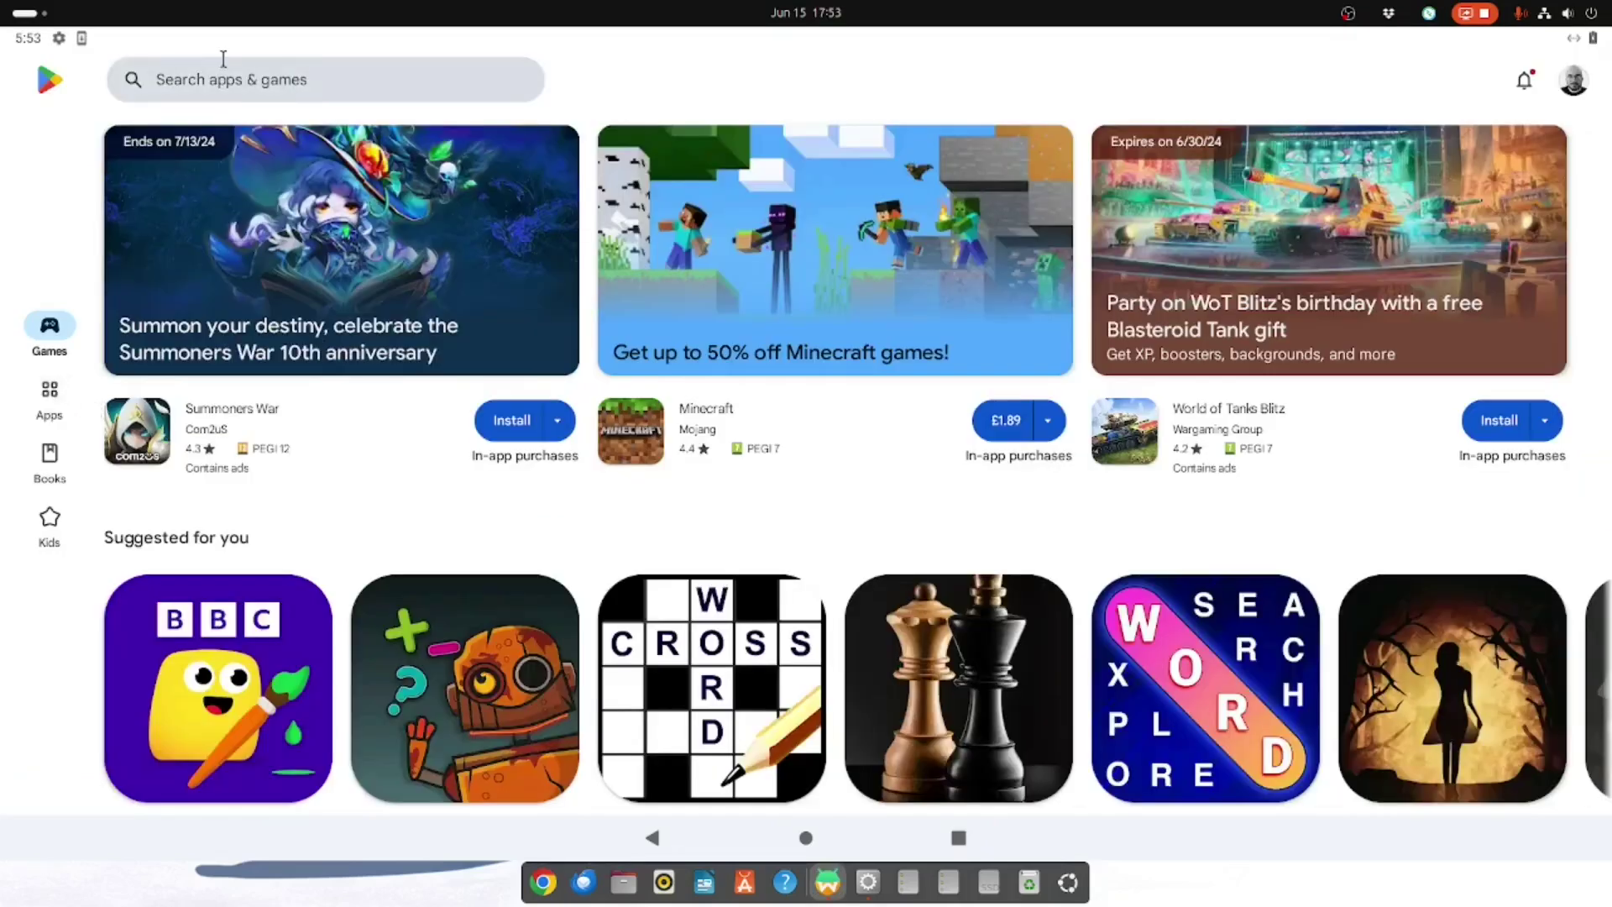
Search the Play Store for bbc iplayer, then for itvx player
click(227, 84)
text(bbc)
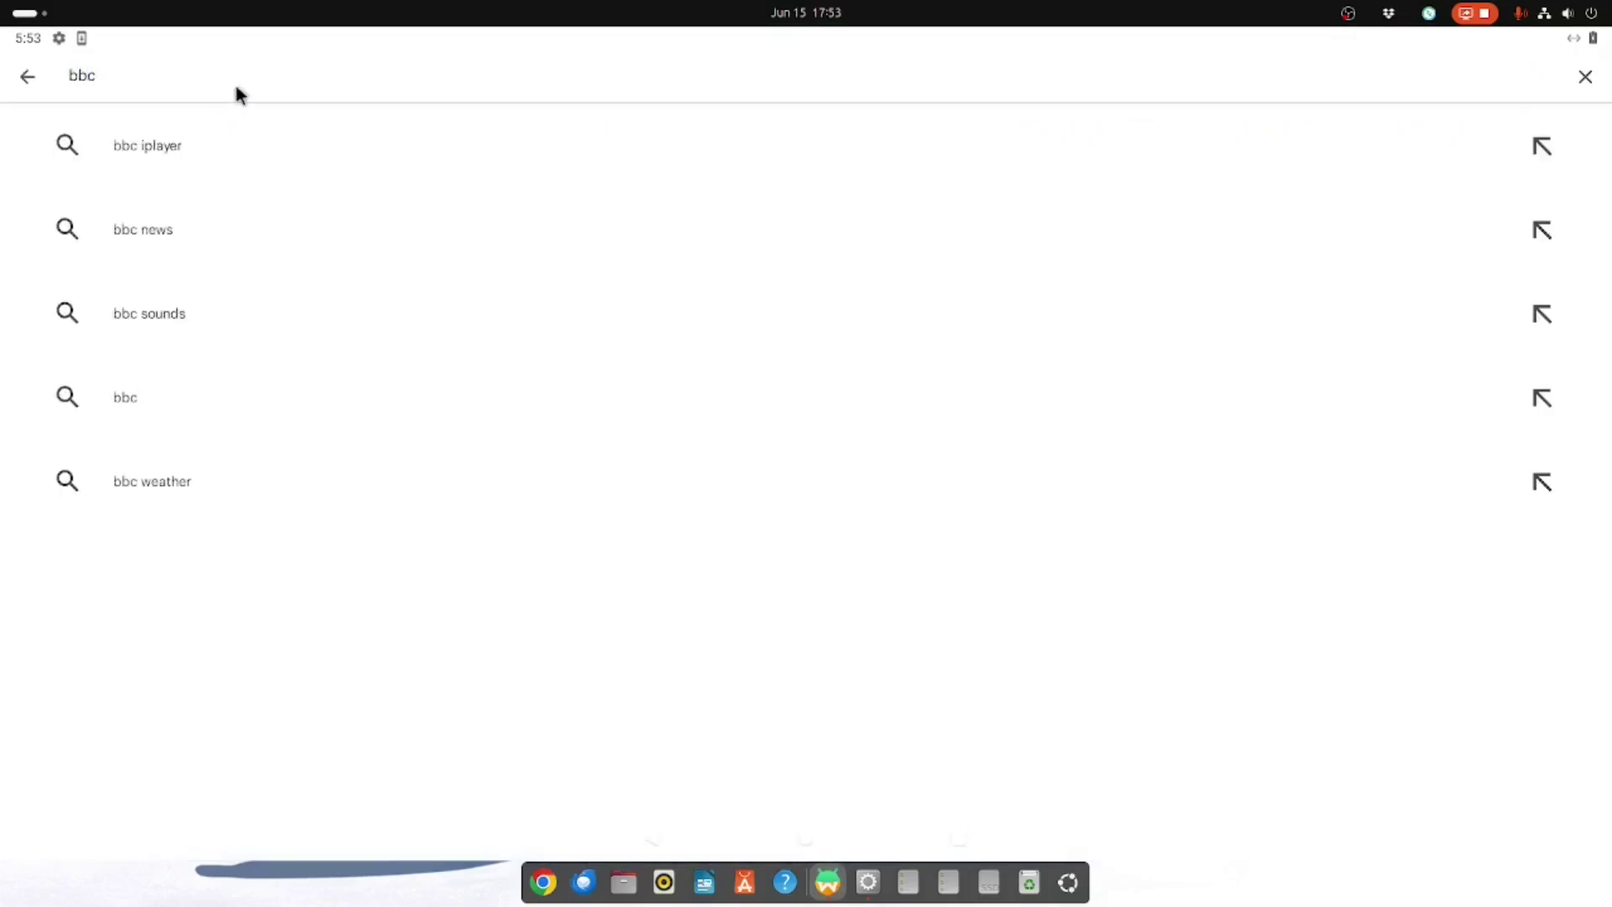
click(148, 146)
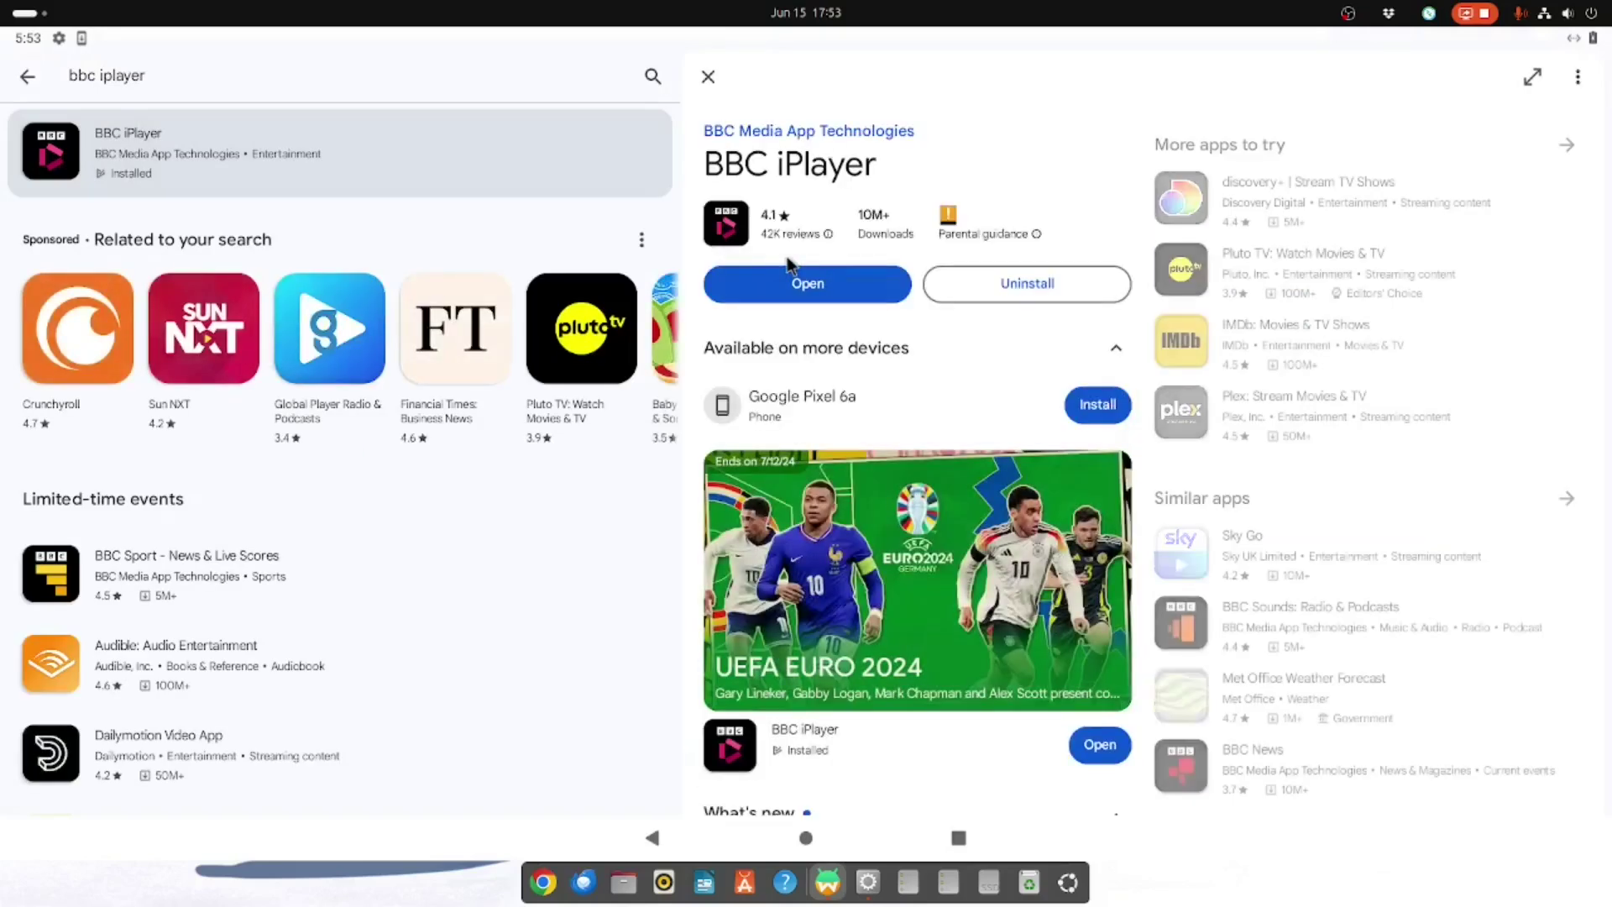
click(202, 80)
key(ctrl+a)
text(it)
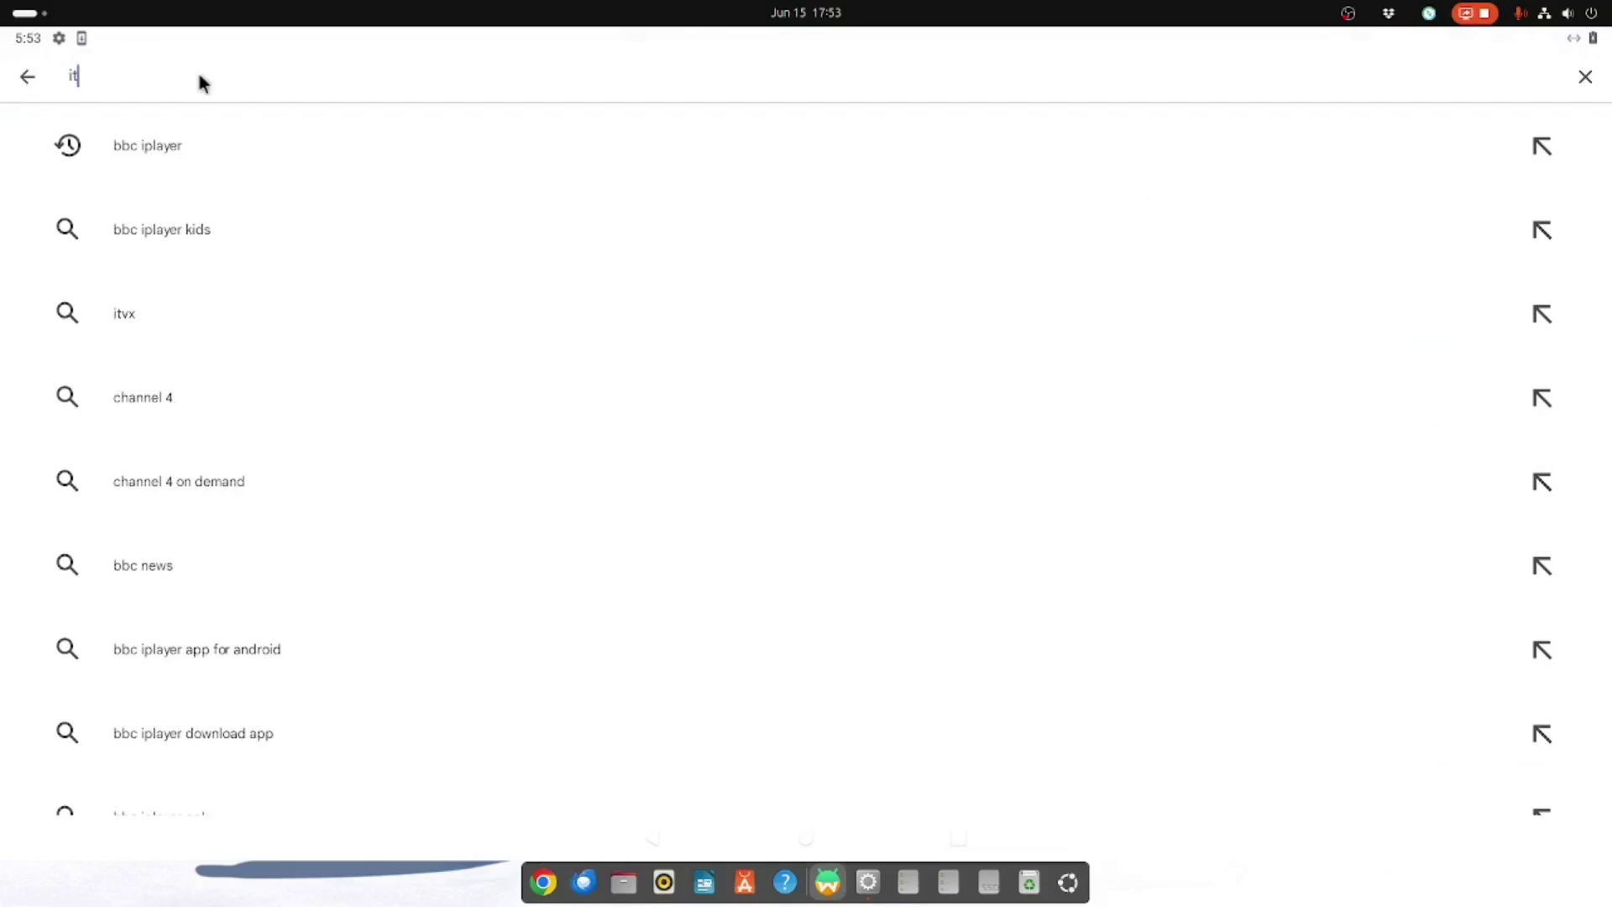
text(vx player)
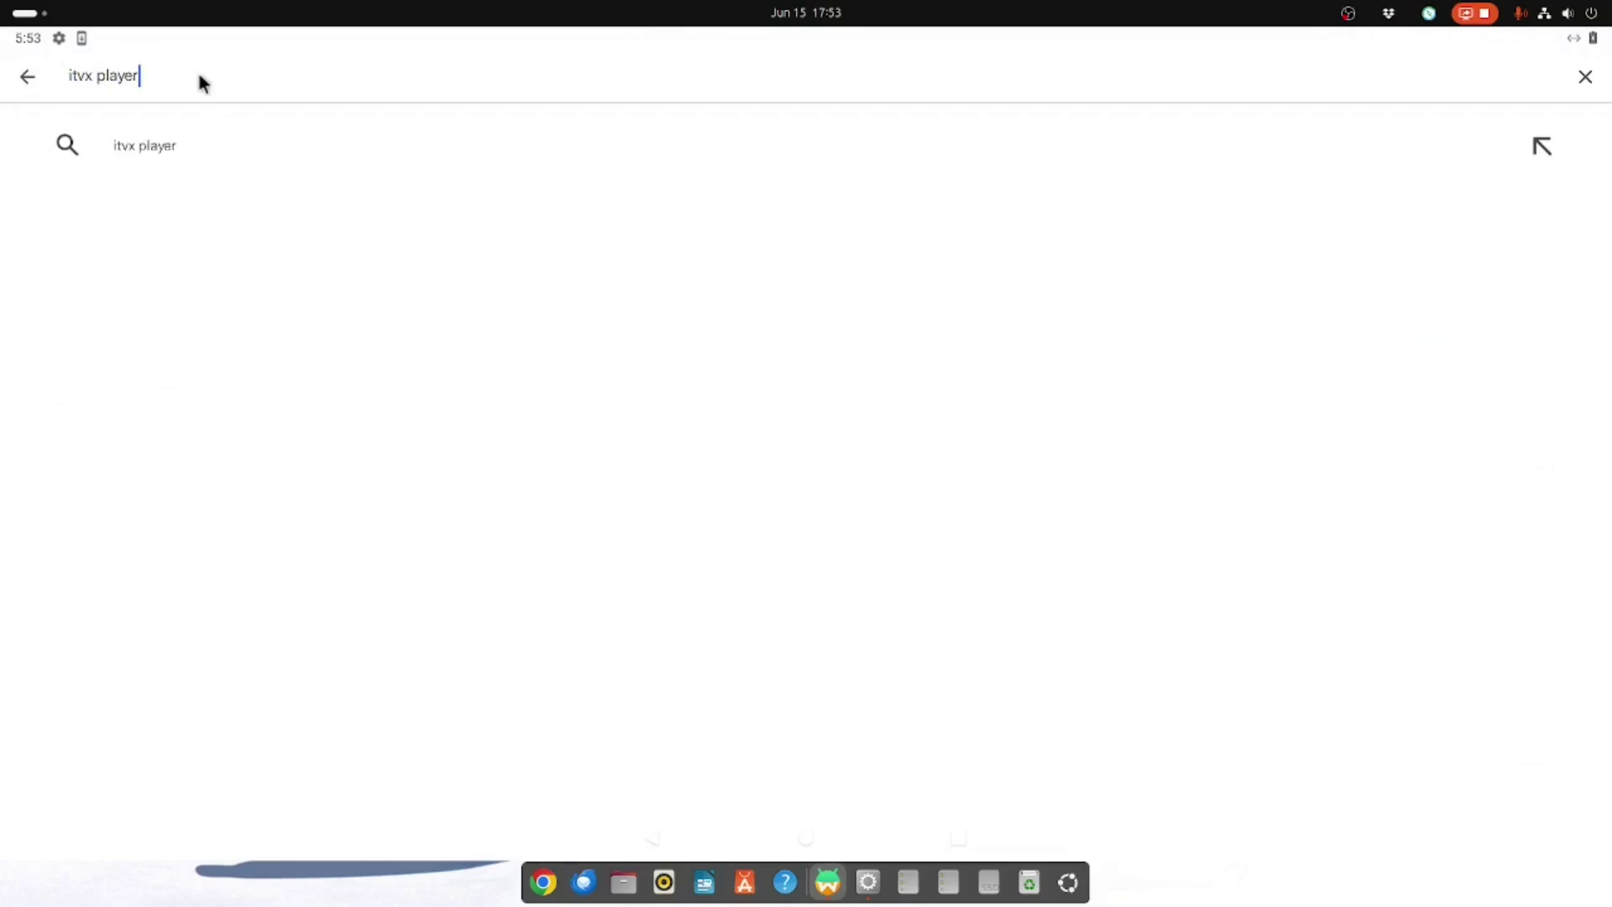
key(Return)
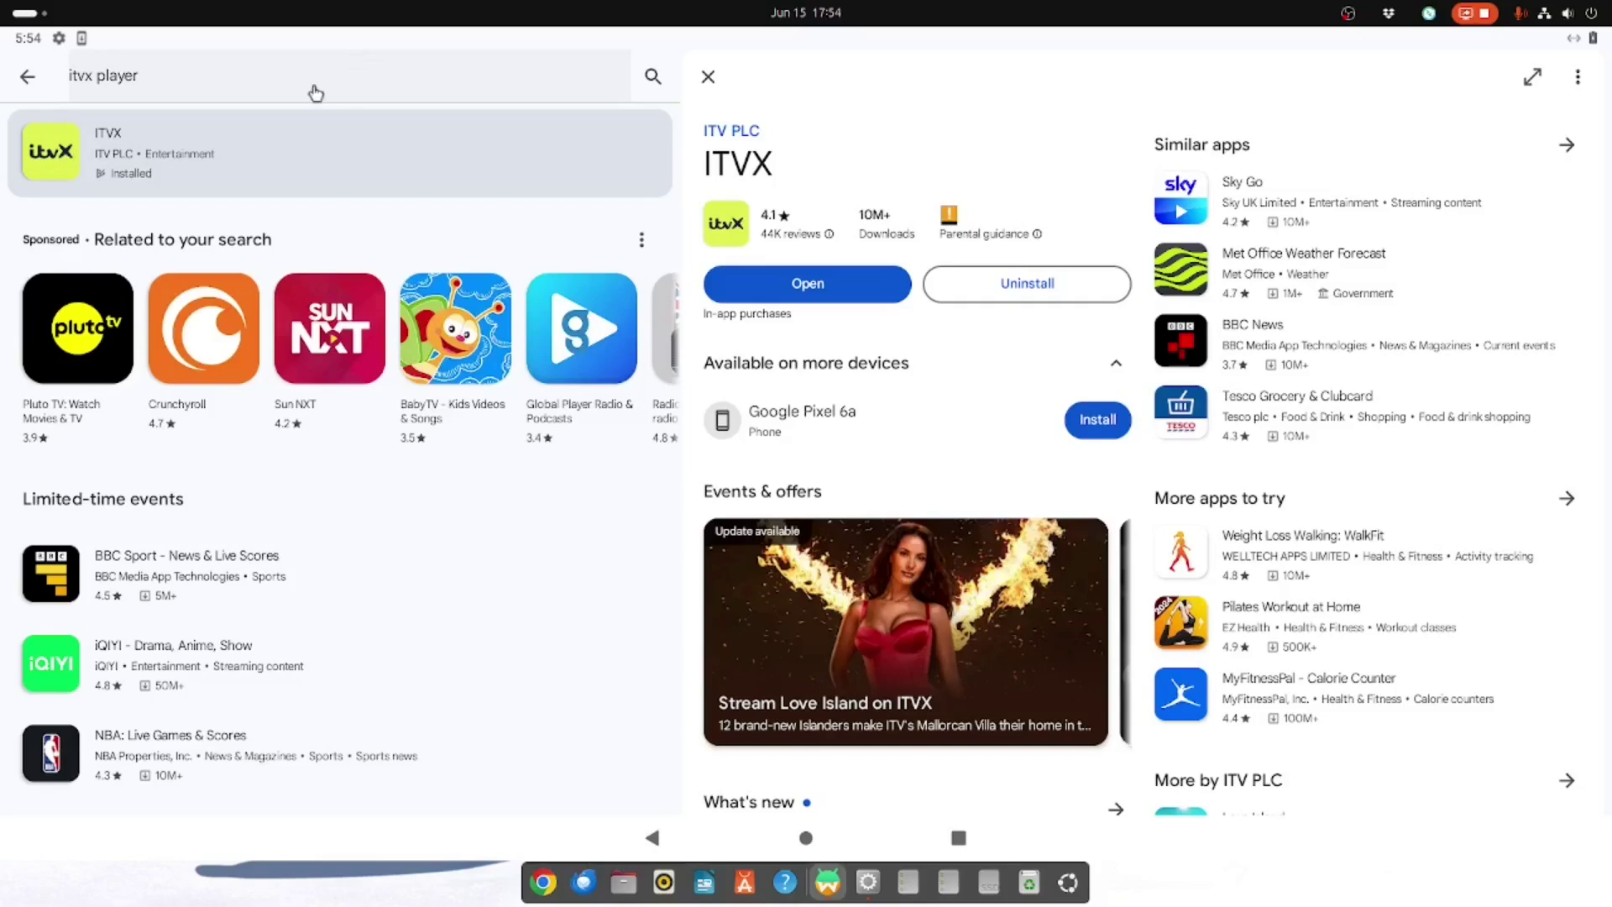
Return to the bbc iplayer results, search for roblox, then go to the Android home screen
click(29, 76)
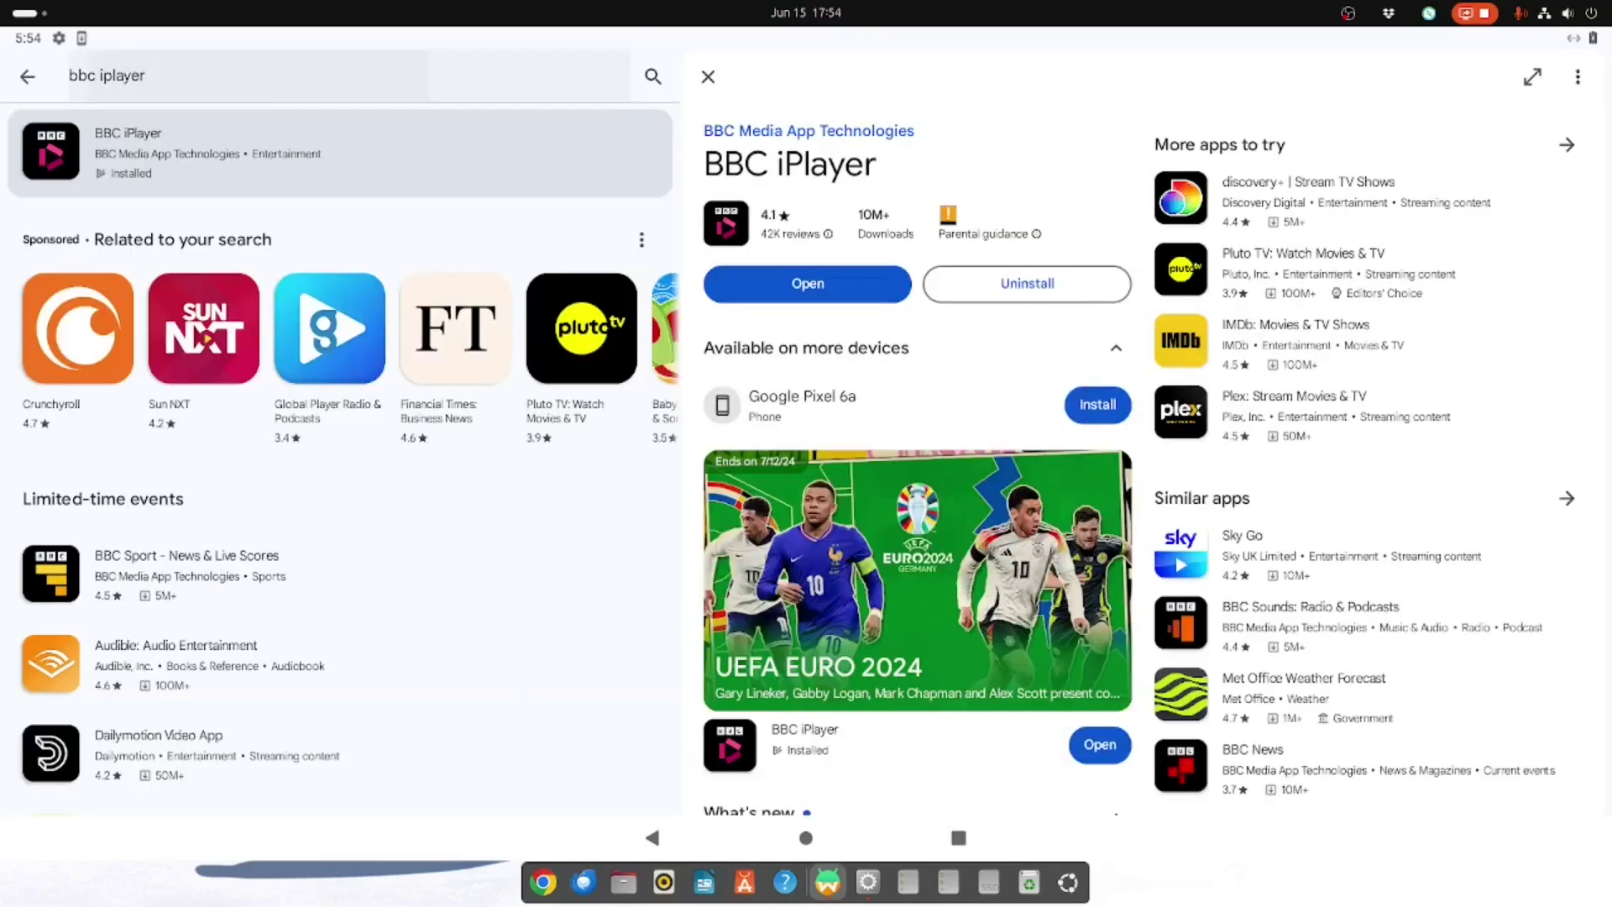
click(260, 83)
key(ctrl+a)
text(roblox)
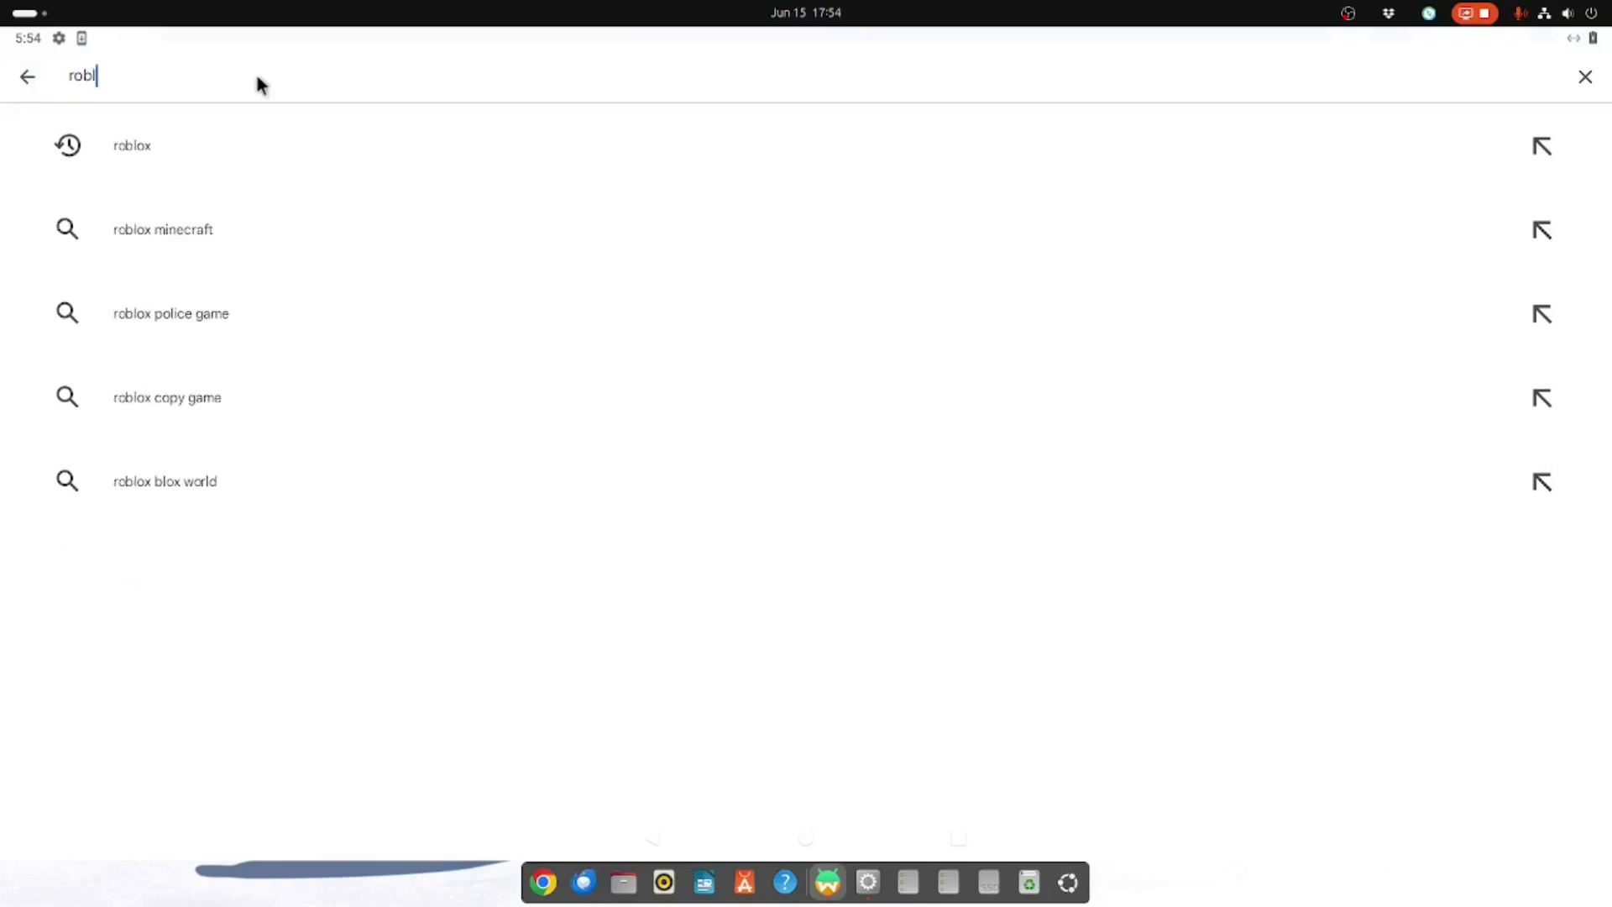
key(Return)
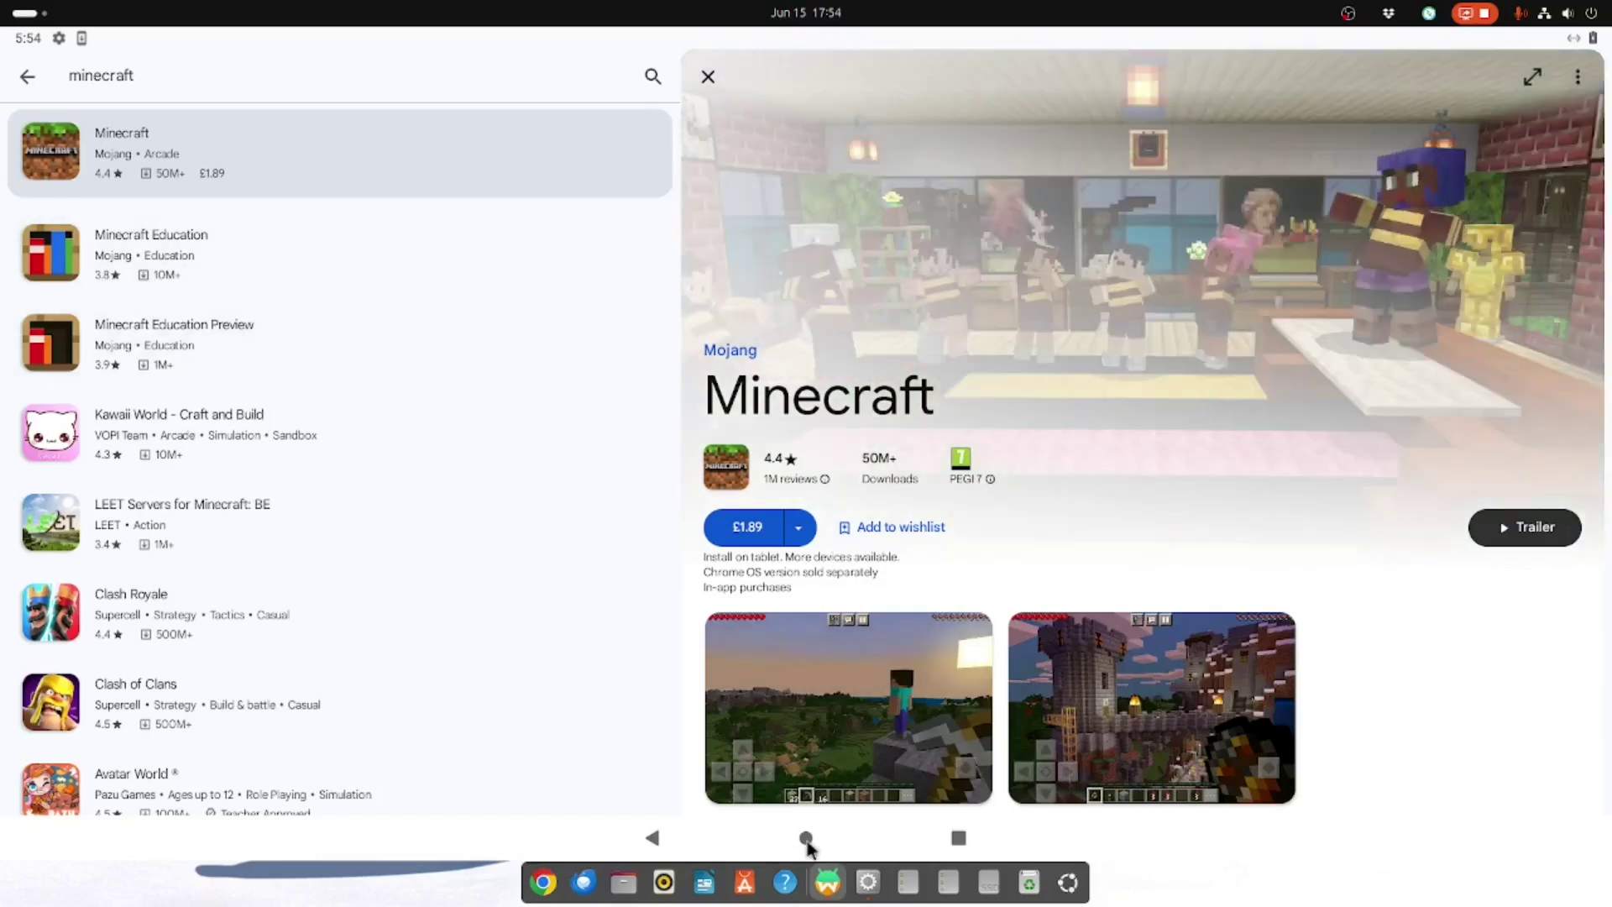
click(807, 842)
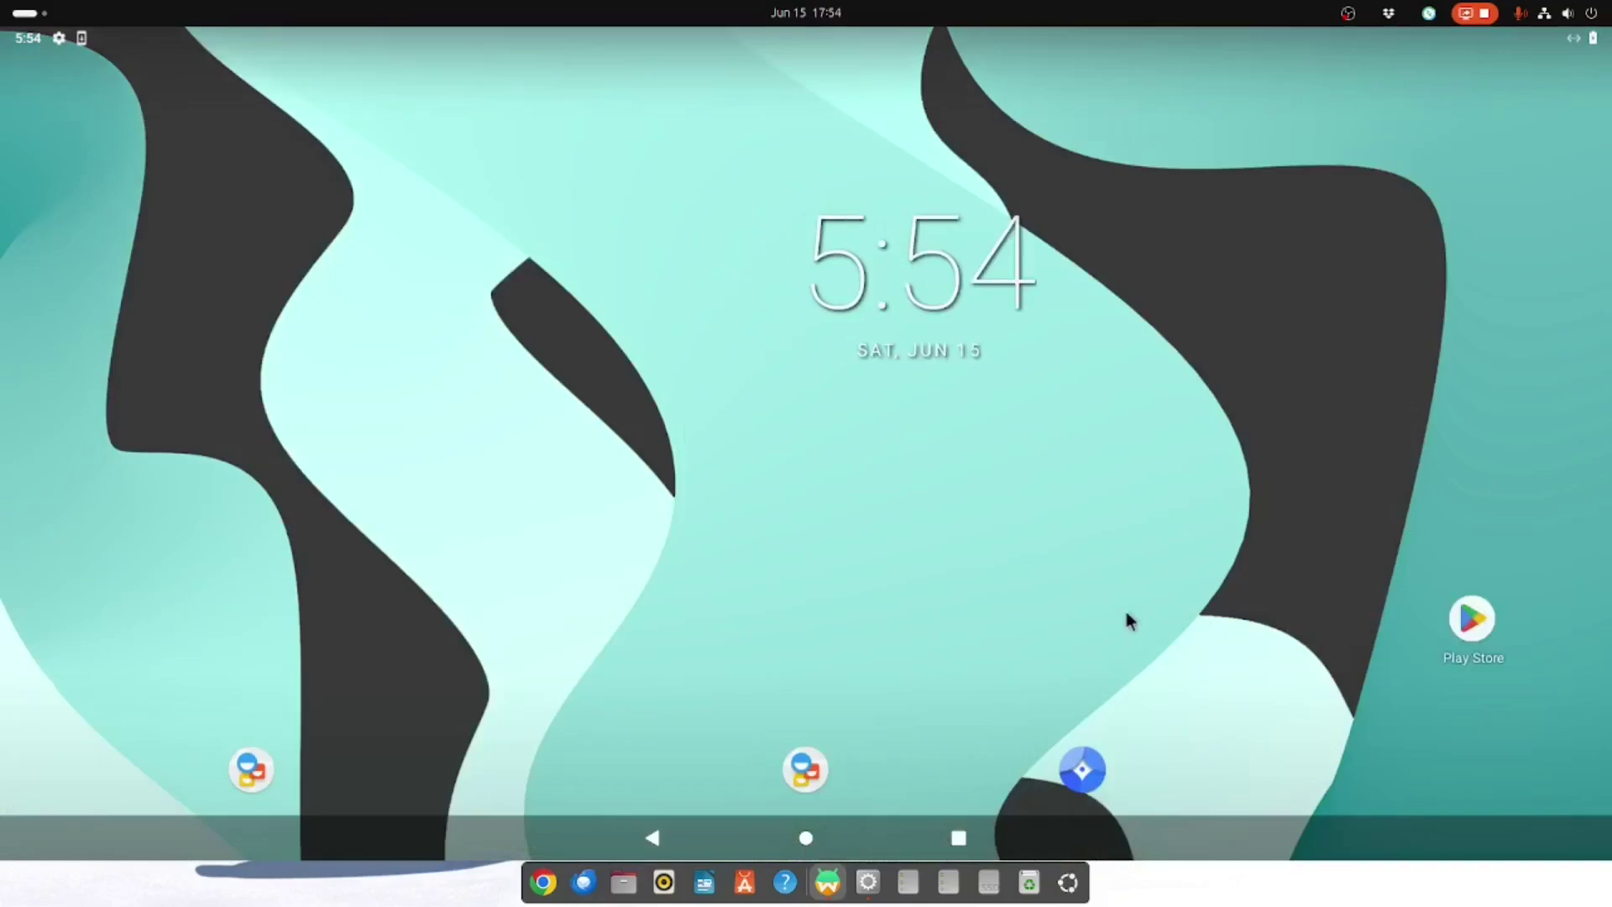
Scroll through the home screen app pages and launch BBC iPlayer
scroll(1126, 611, down, 1)
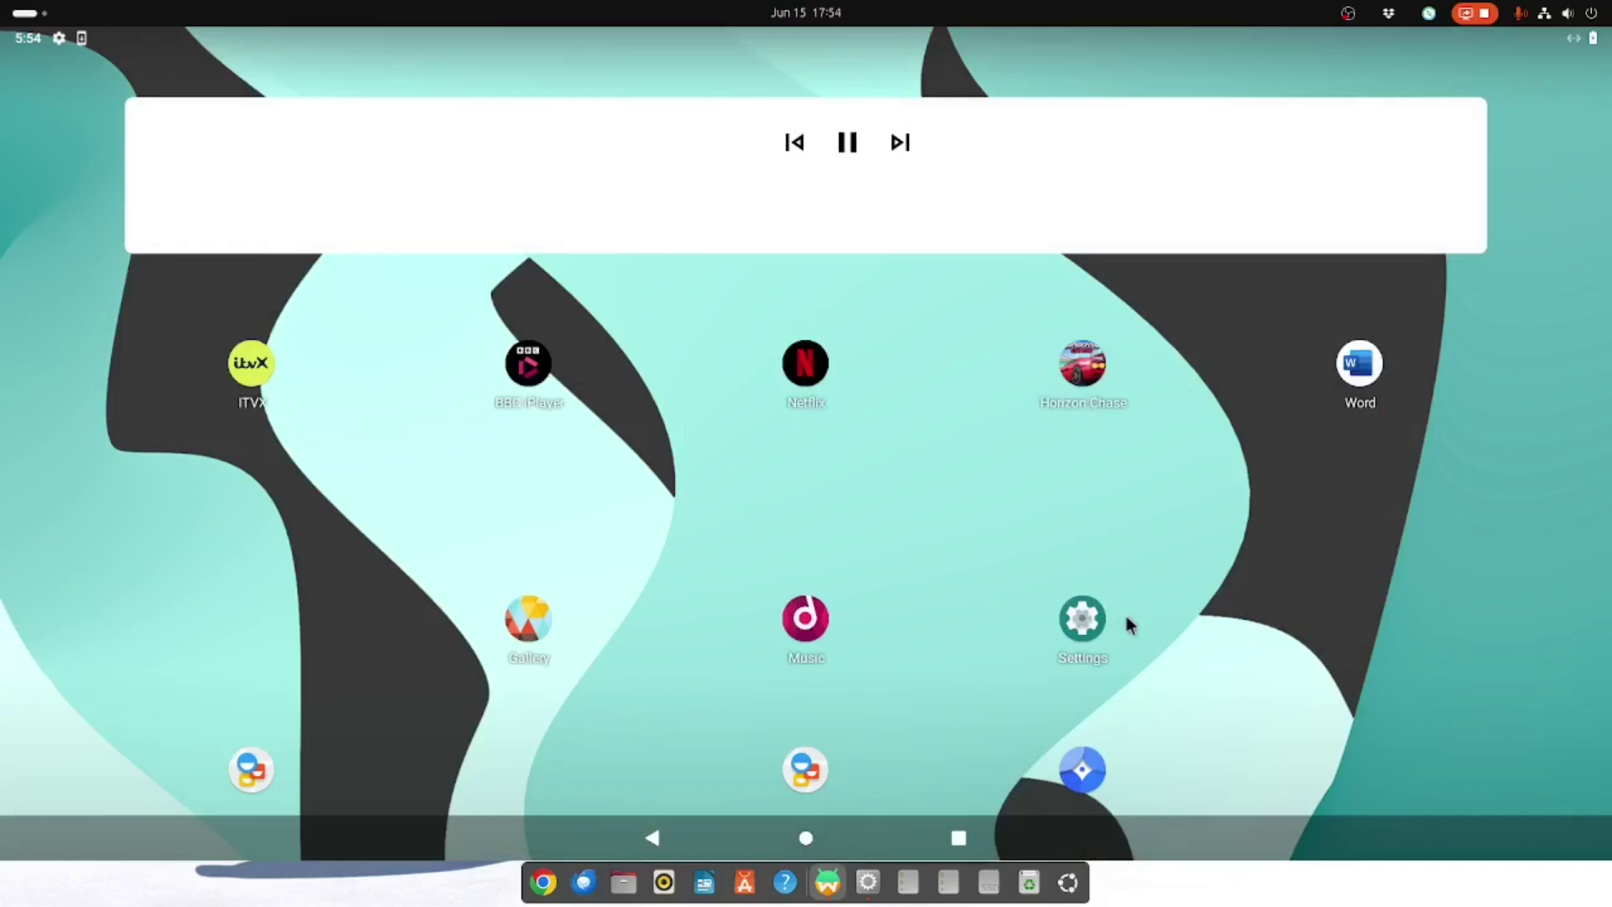
scroll(1126, 621, up, 1)
scroll(1126, 622, down, 1)
click(529, 366)
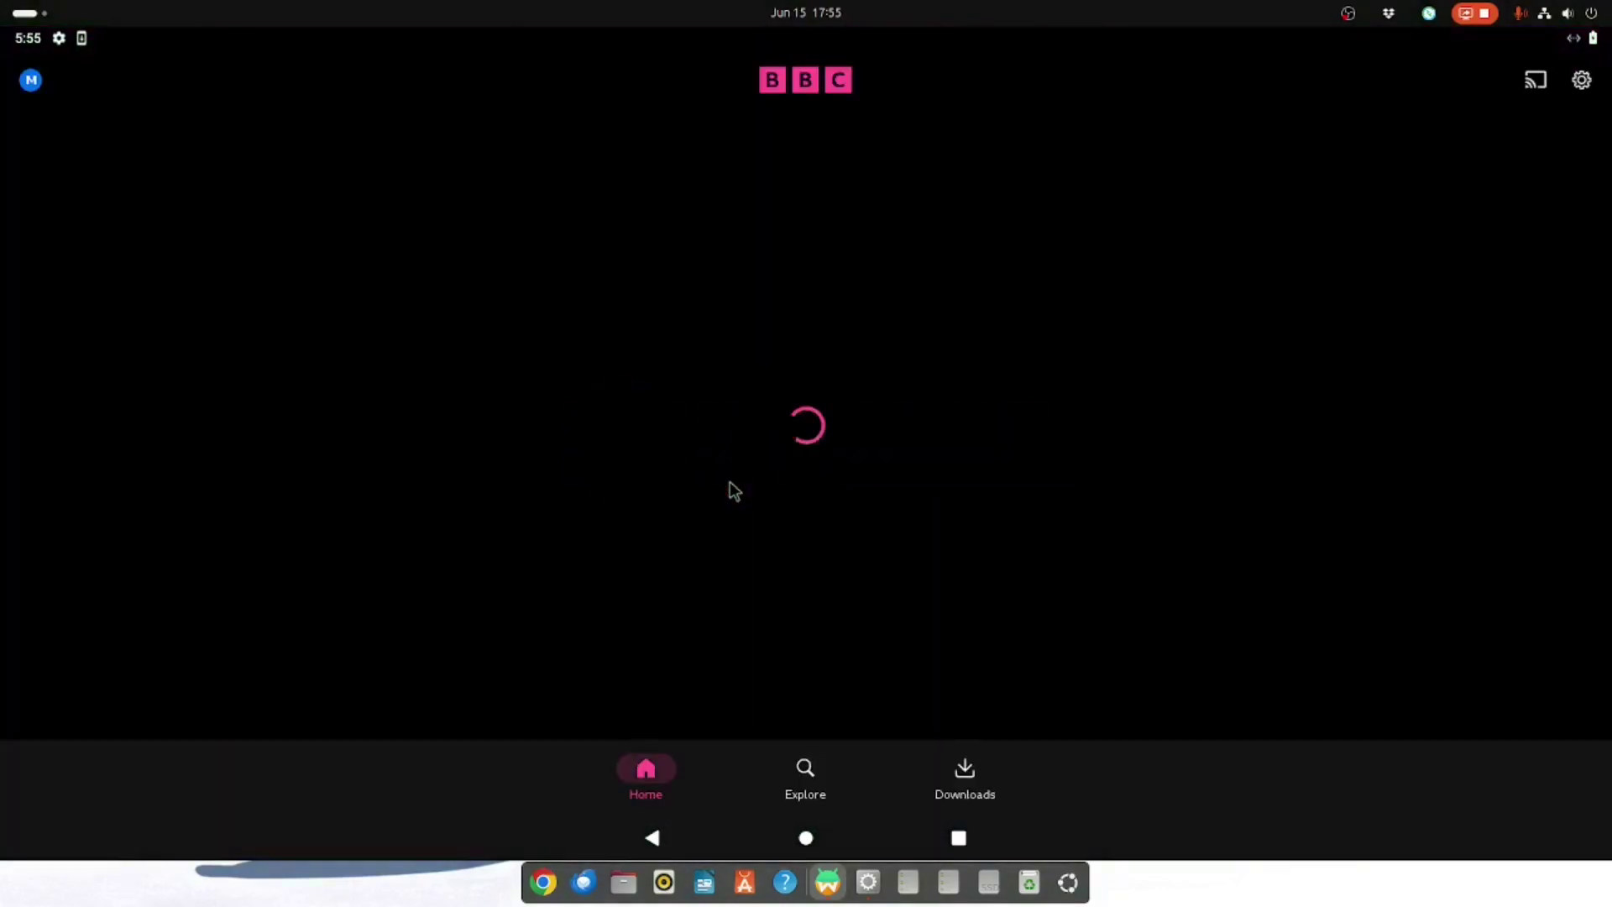
Scroll down the BBC iPlayer home page to browse programmes
scroll(729, 483, down, 4)
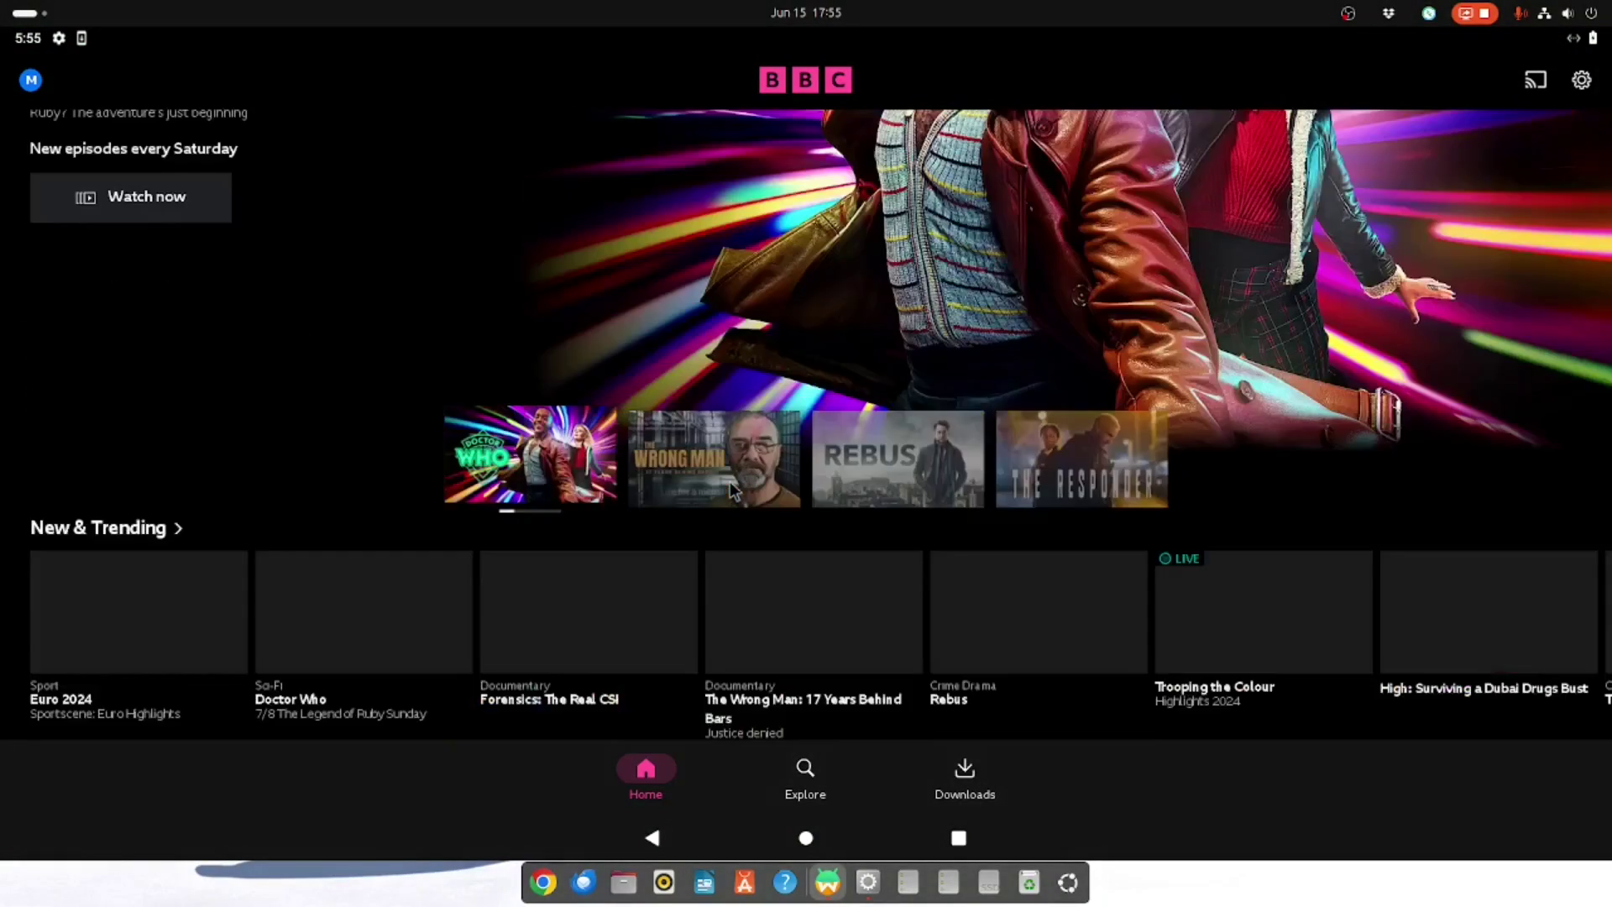
scroll(728, 487, down, 2)
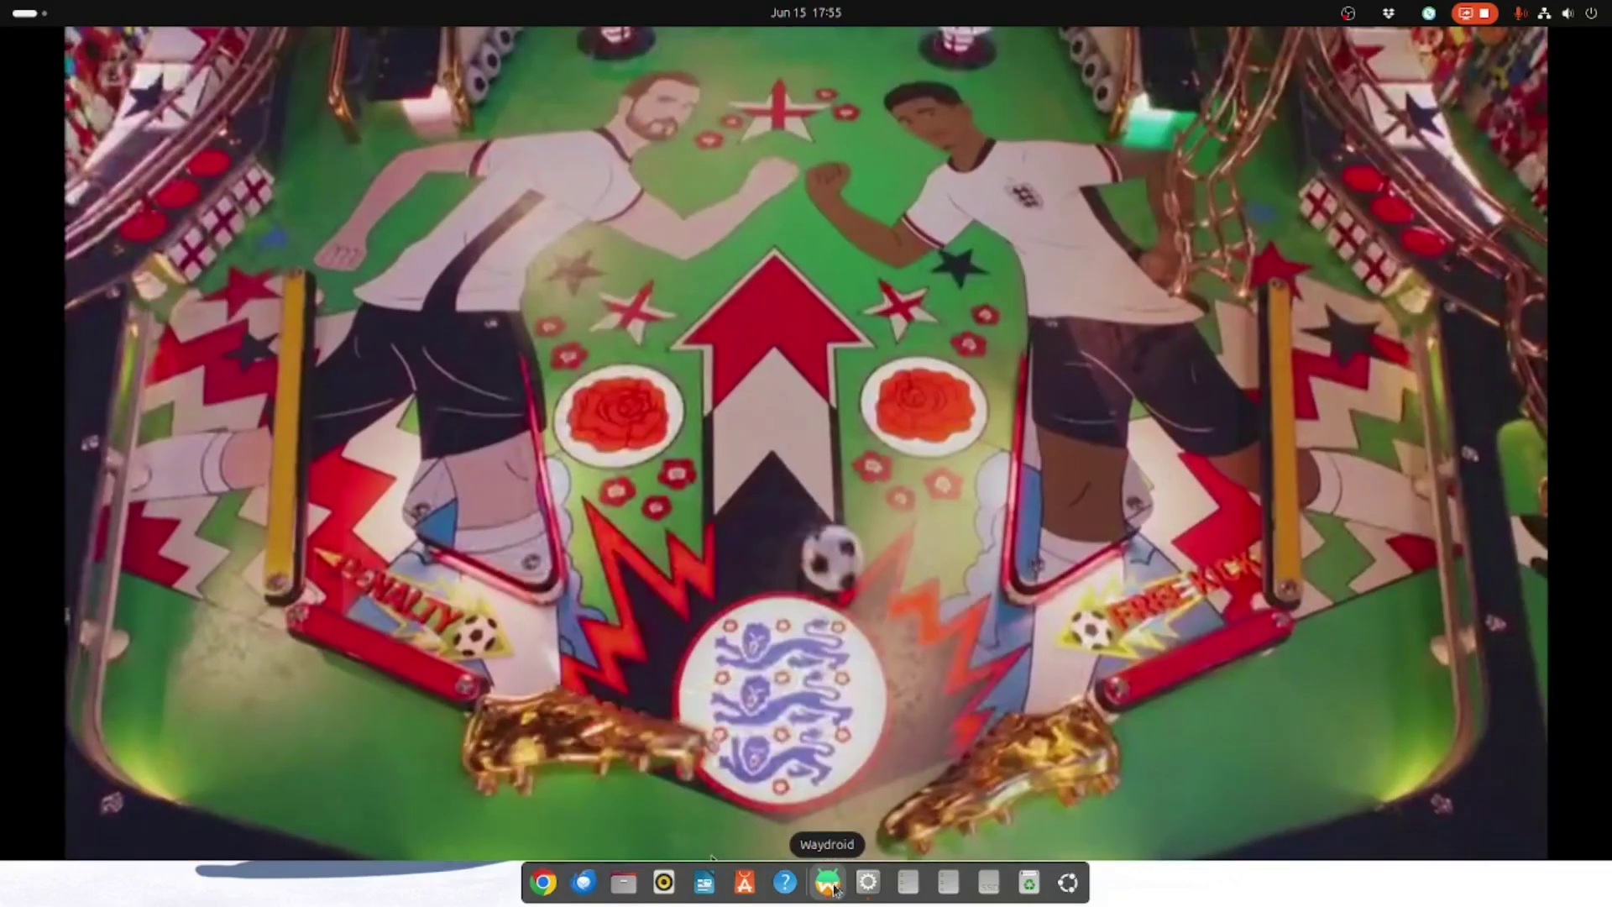
Dismiss the notification shade, leave ITVX and Netflix, and launch Microsoft Word
click(833, 888)
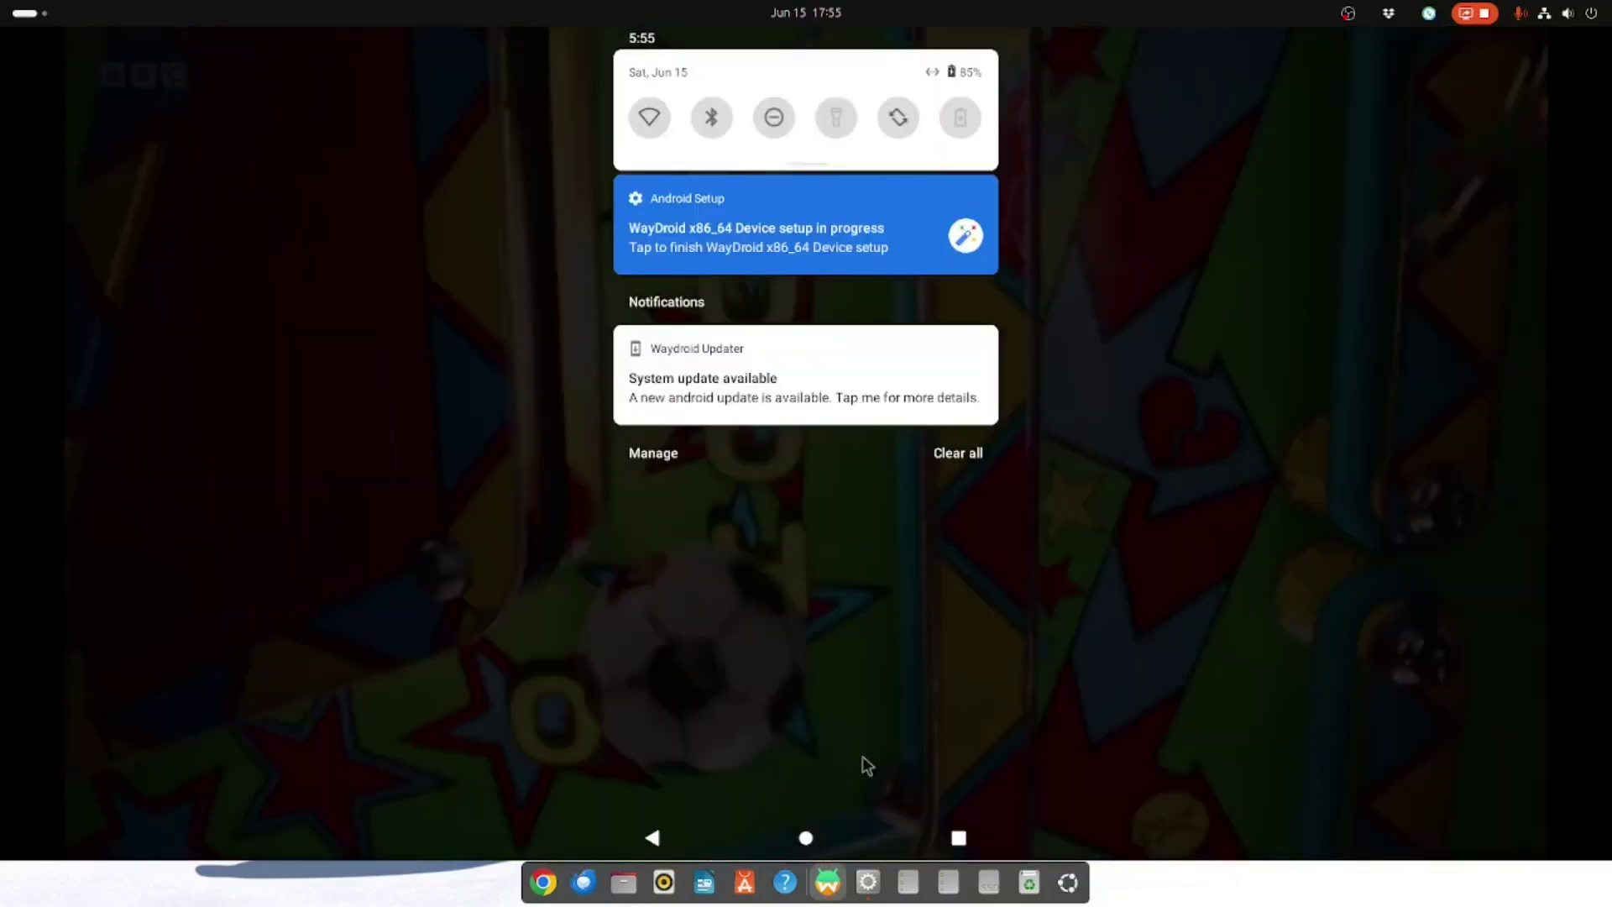
click(805, 843)
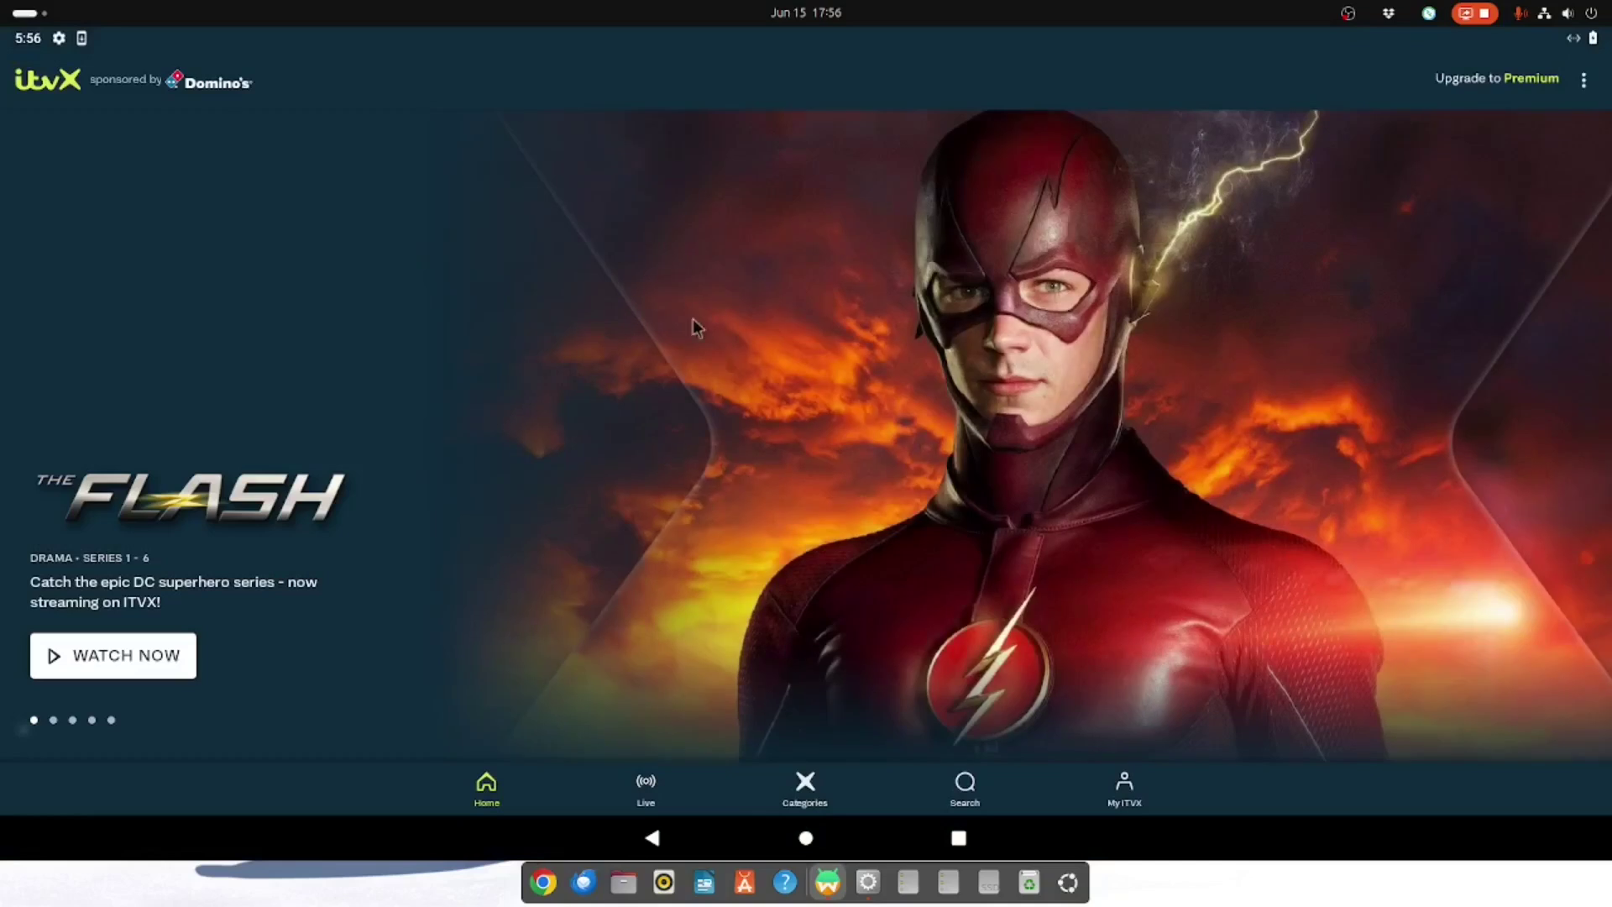
click(806, 837)
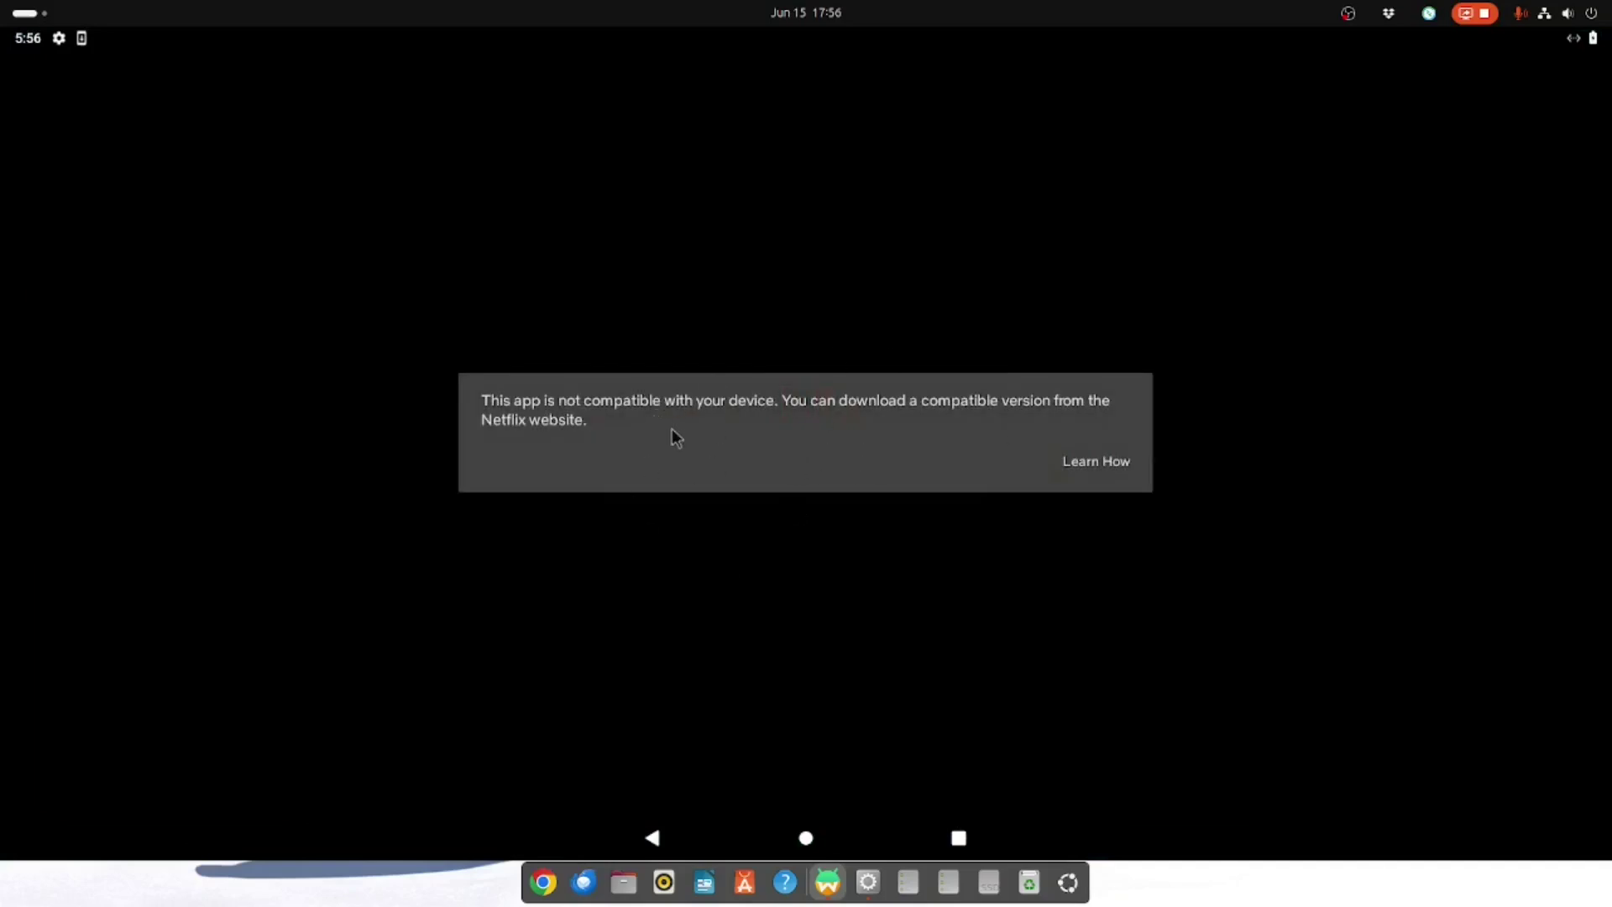
click(808, 835)
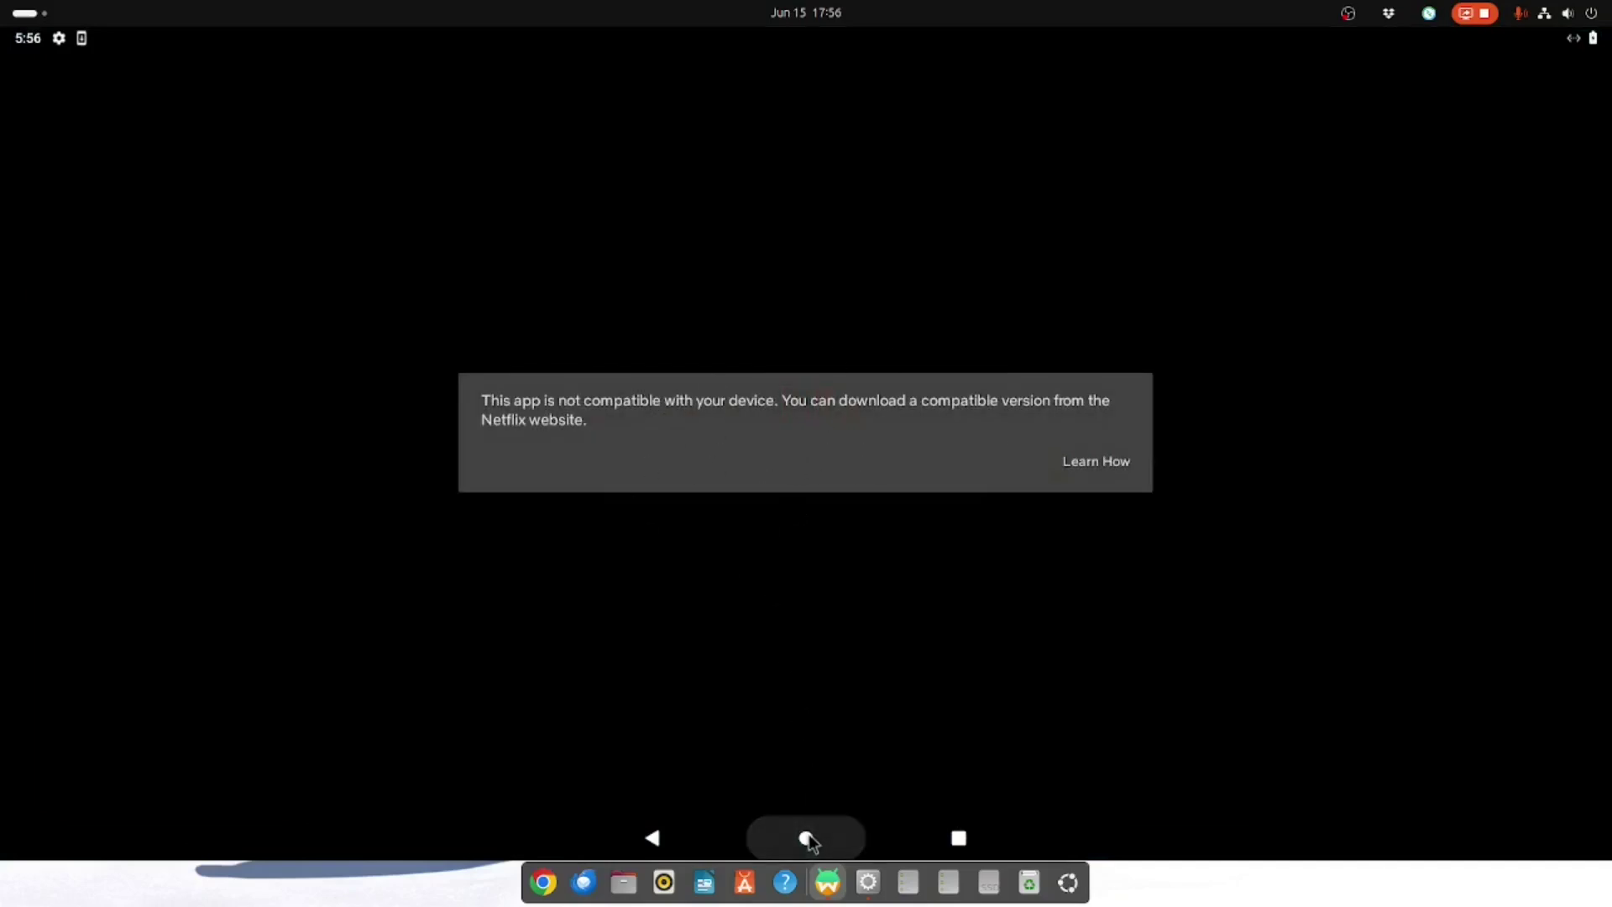
click(1355, 365)
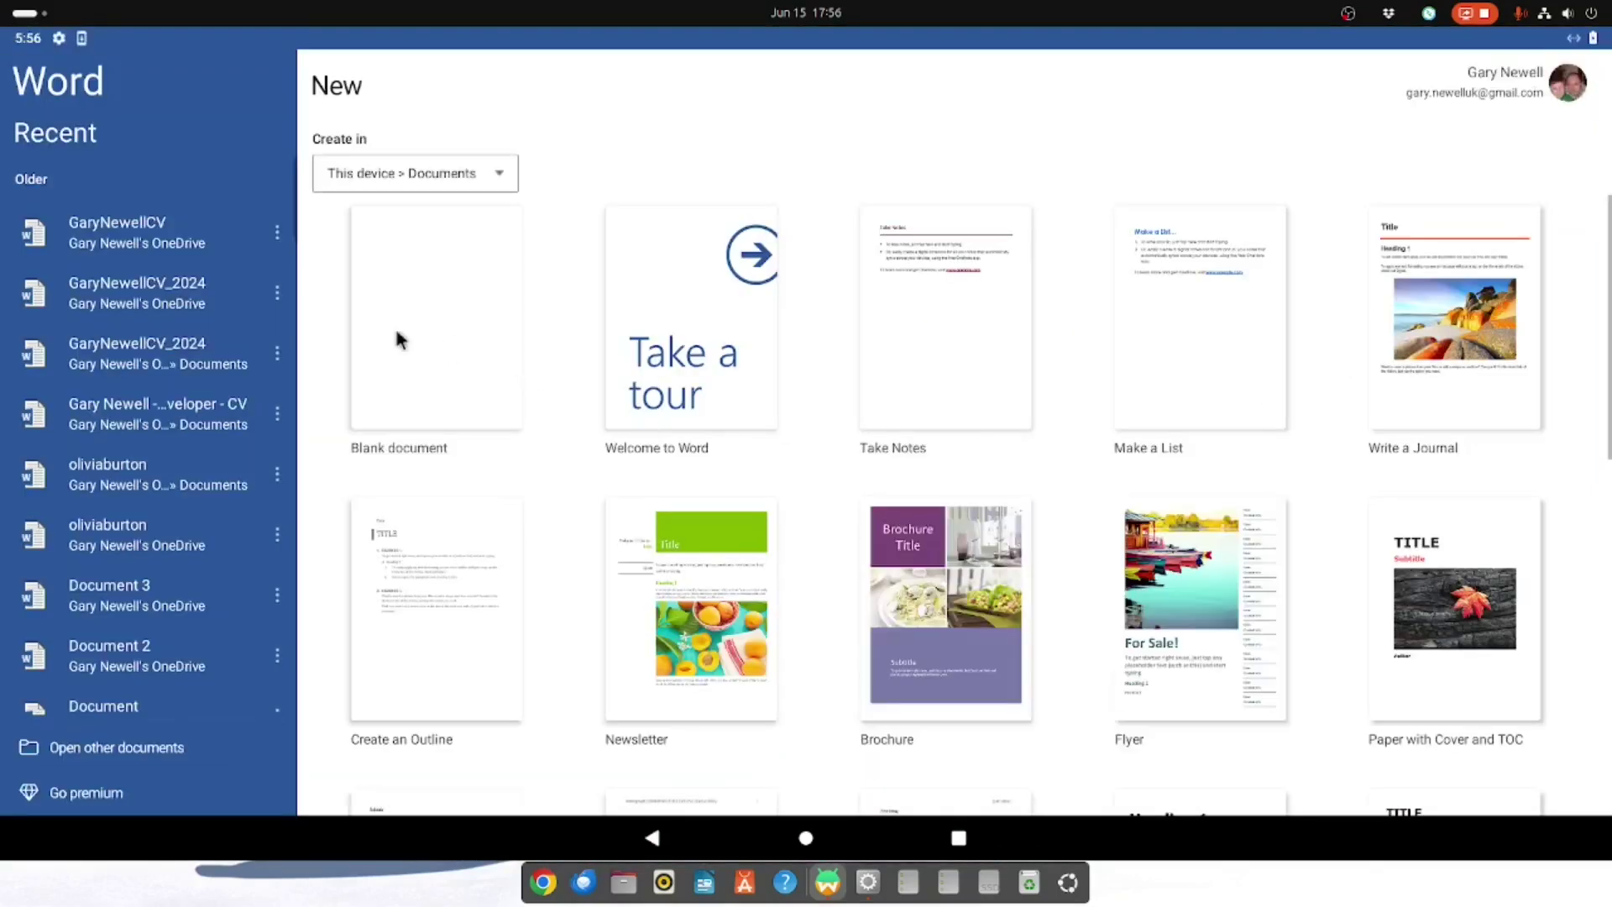
Create a new blank Word document and allow Word to manage all files
click(404, 322)
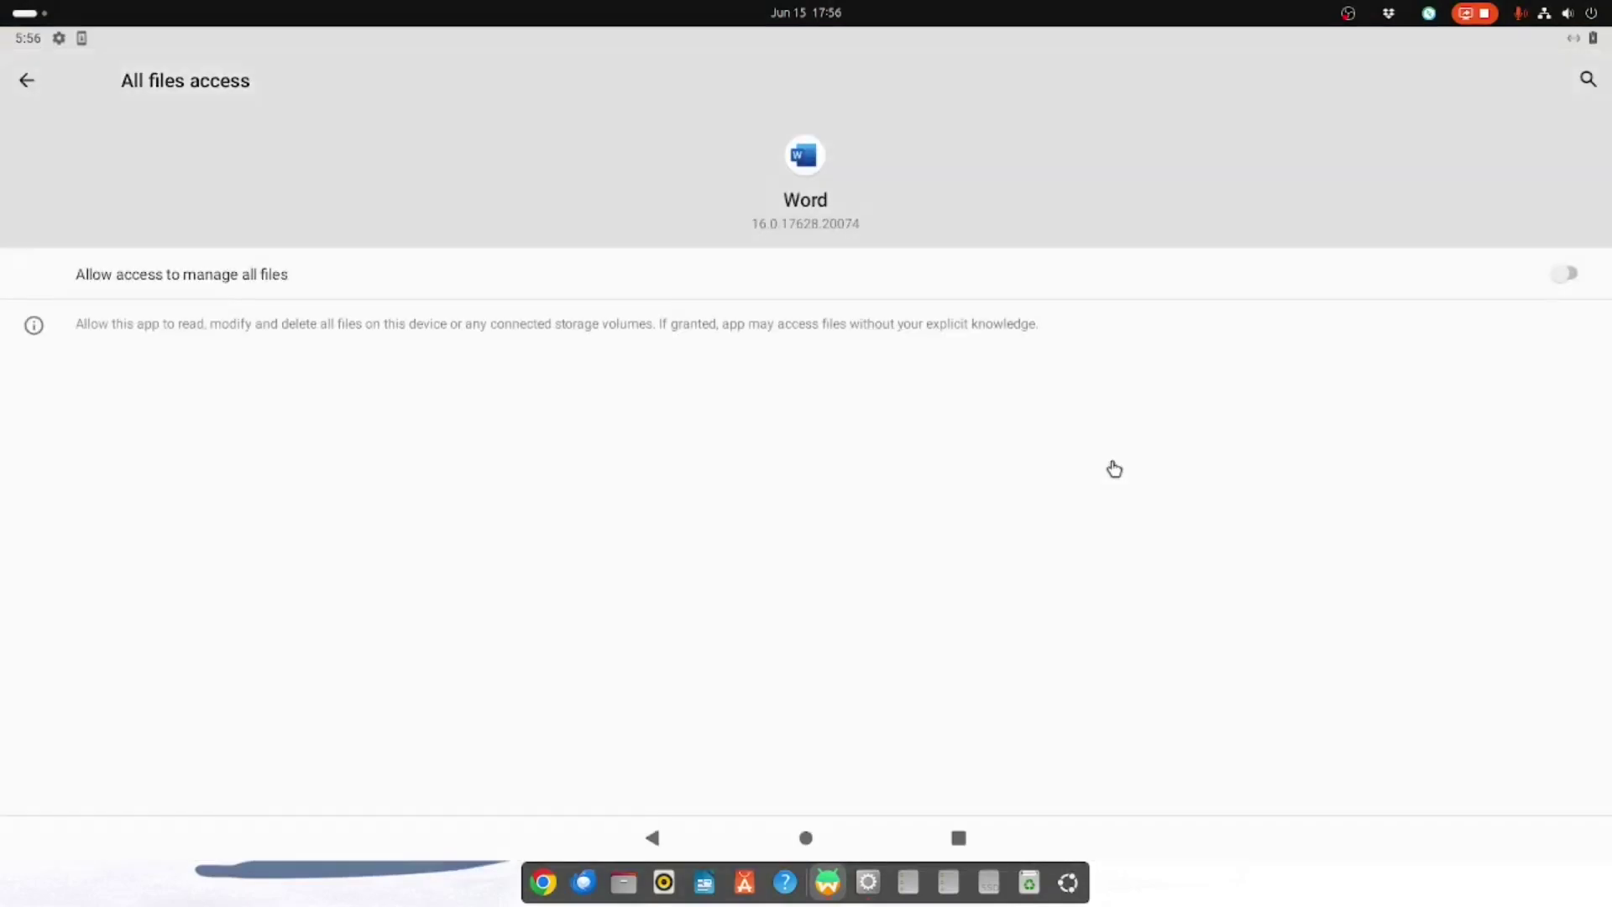
click(1564, 273)
click(28, 80)
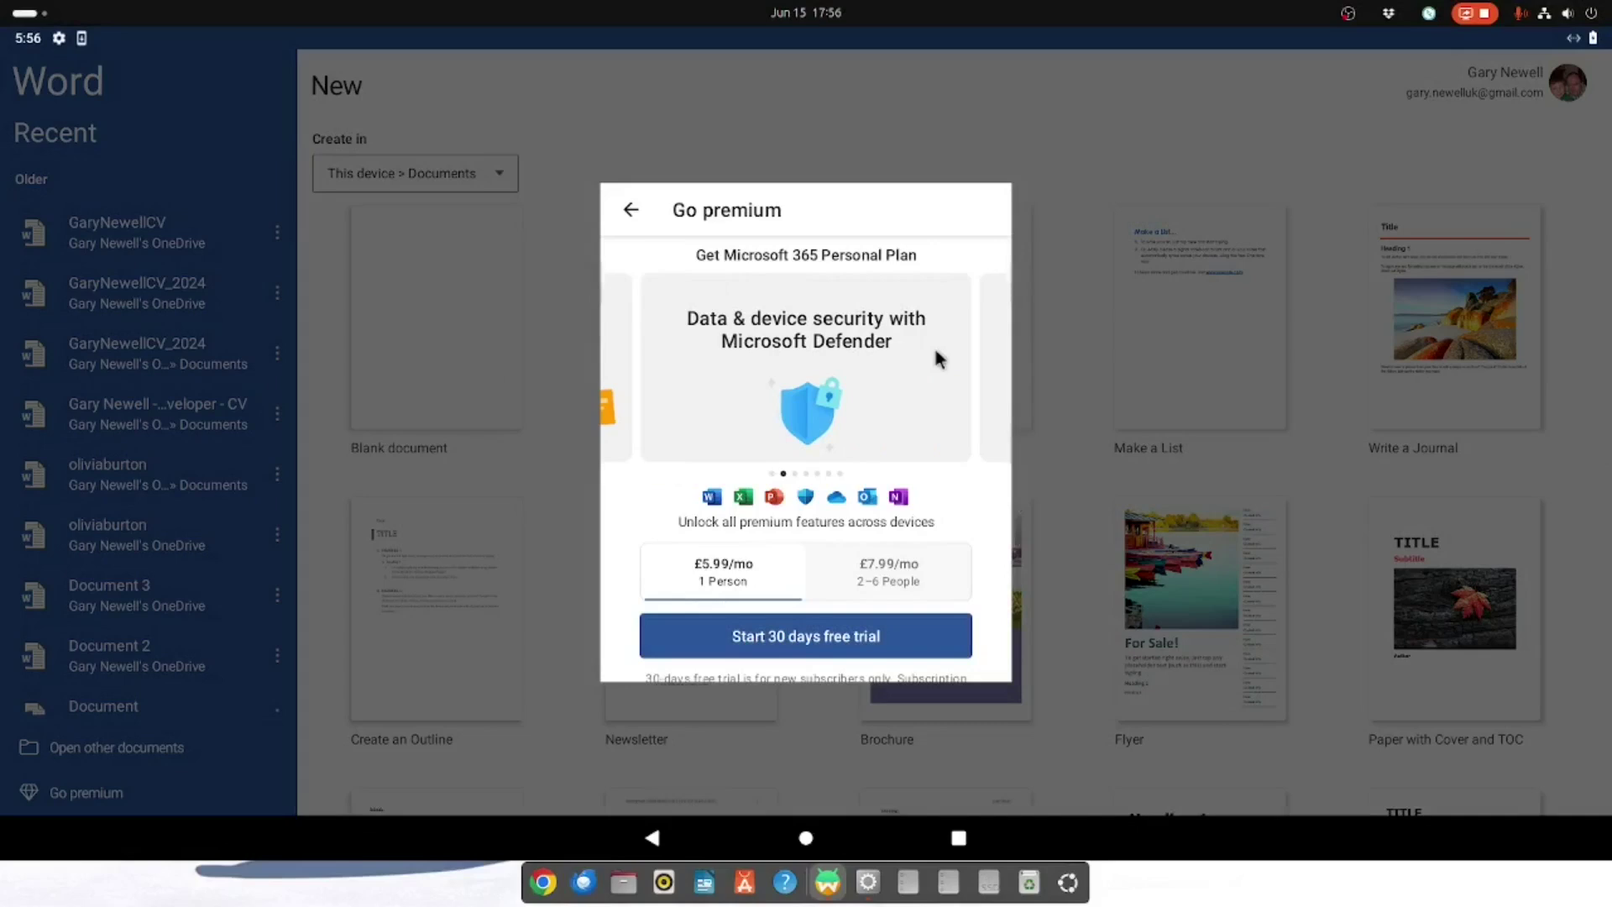
Close Word's premium subscription offer and return to the Android home screen
scroll(884, 376, down, 1)
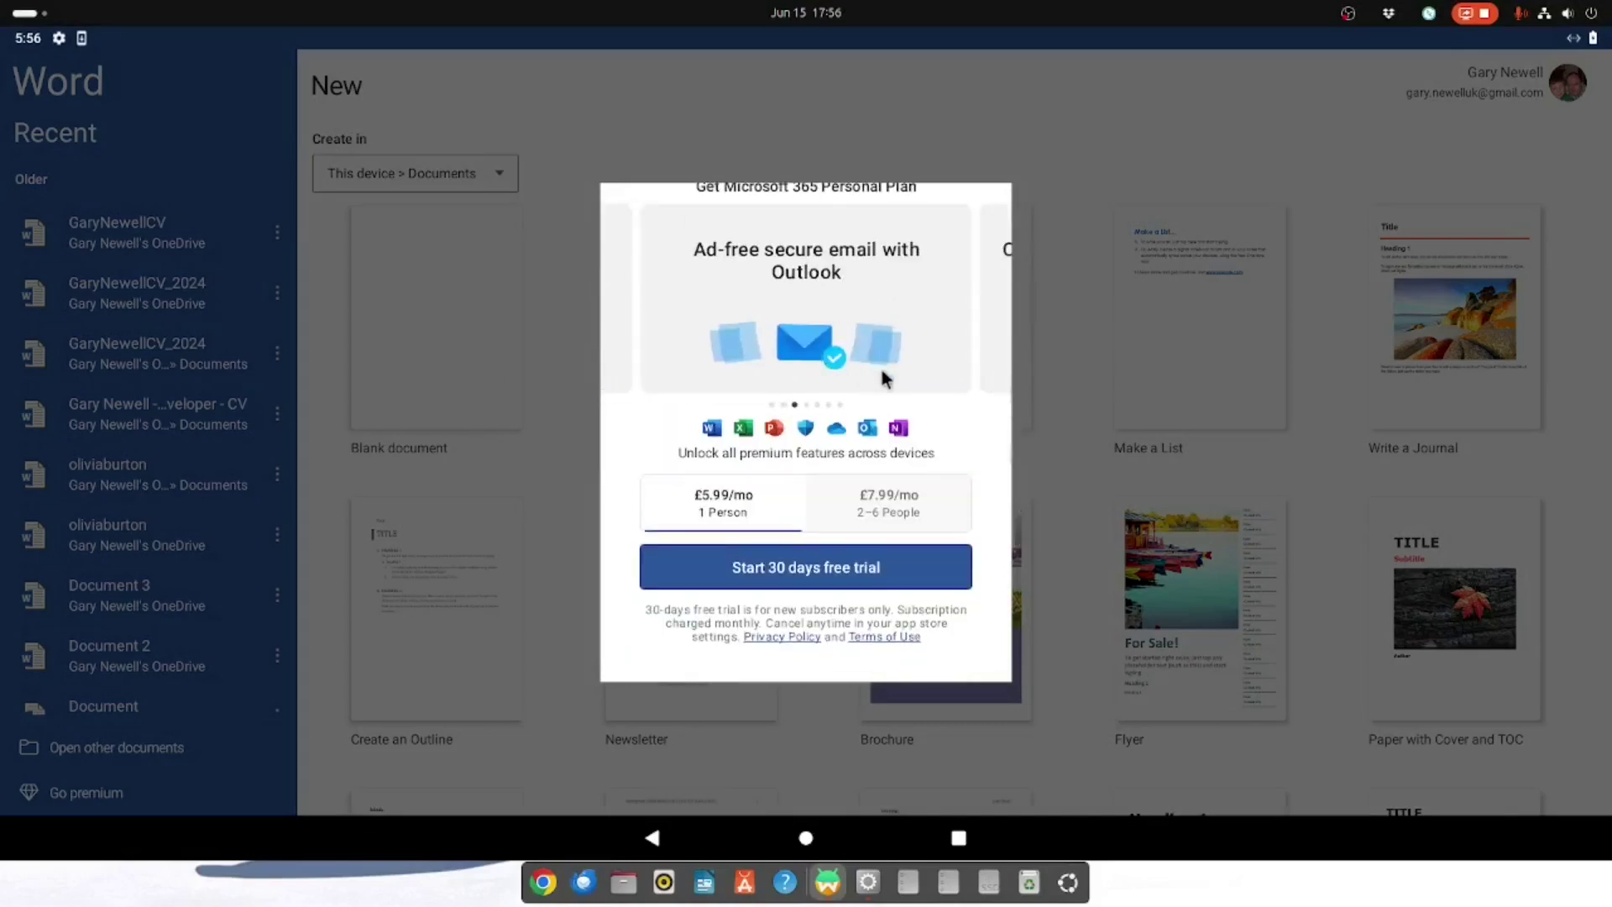
scroll(884, 377, up, 1)
click(632, 209)
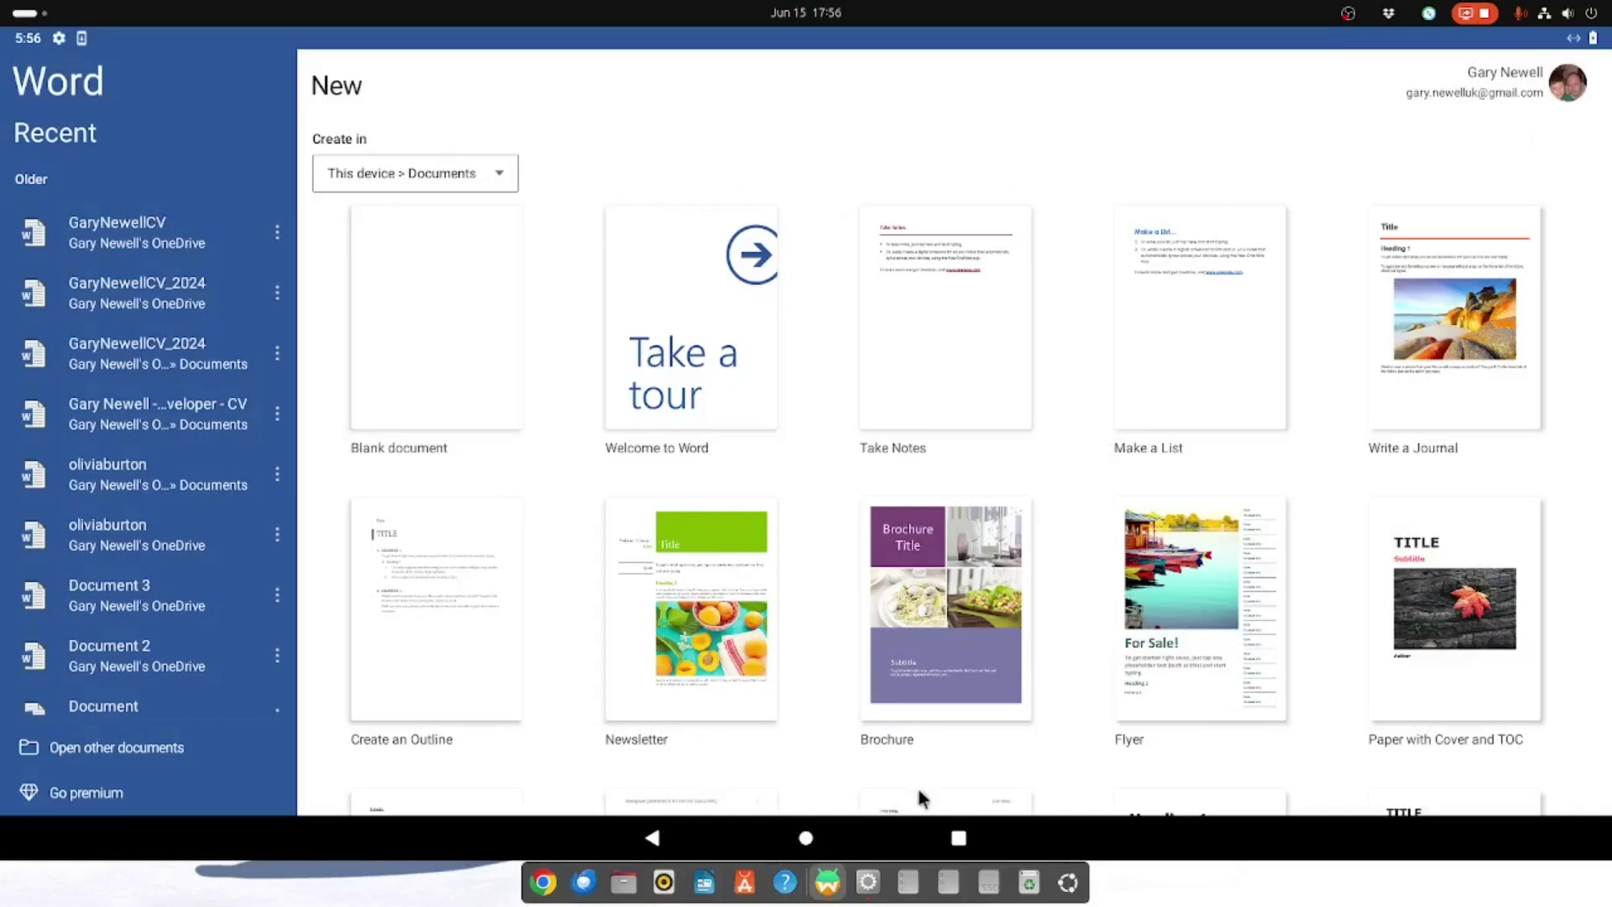
click(808, 838)
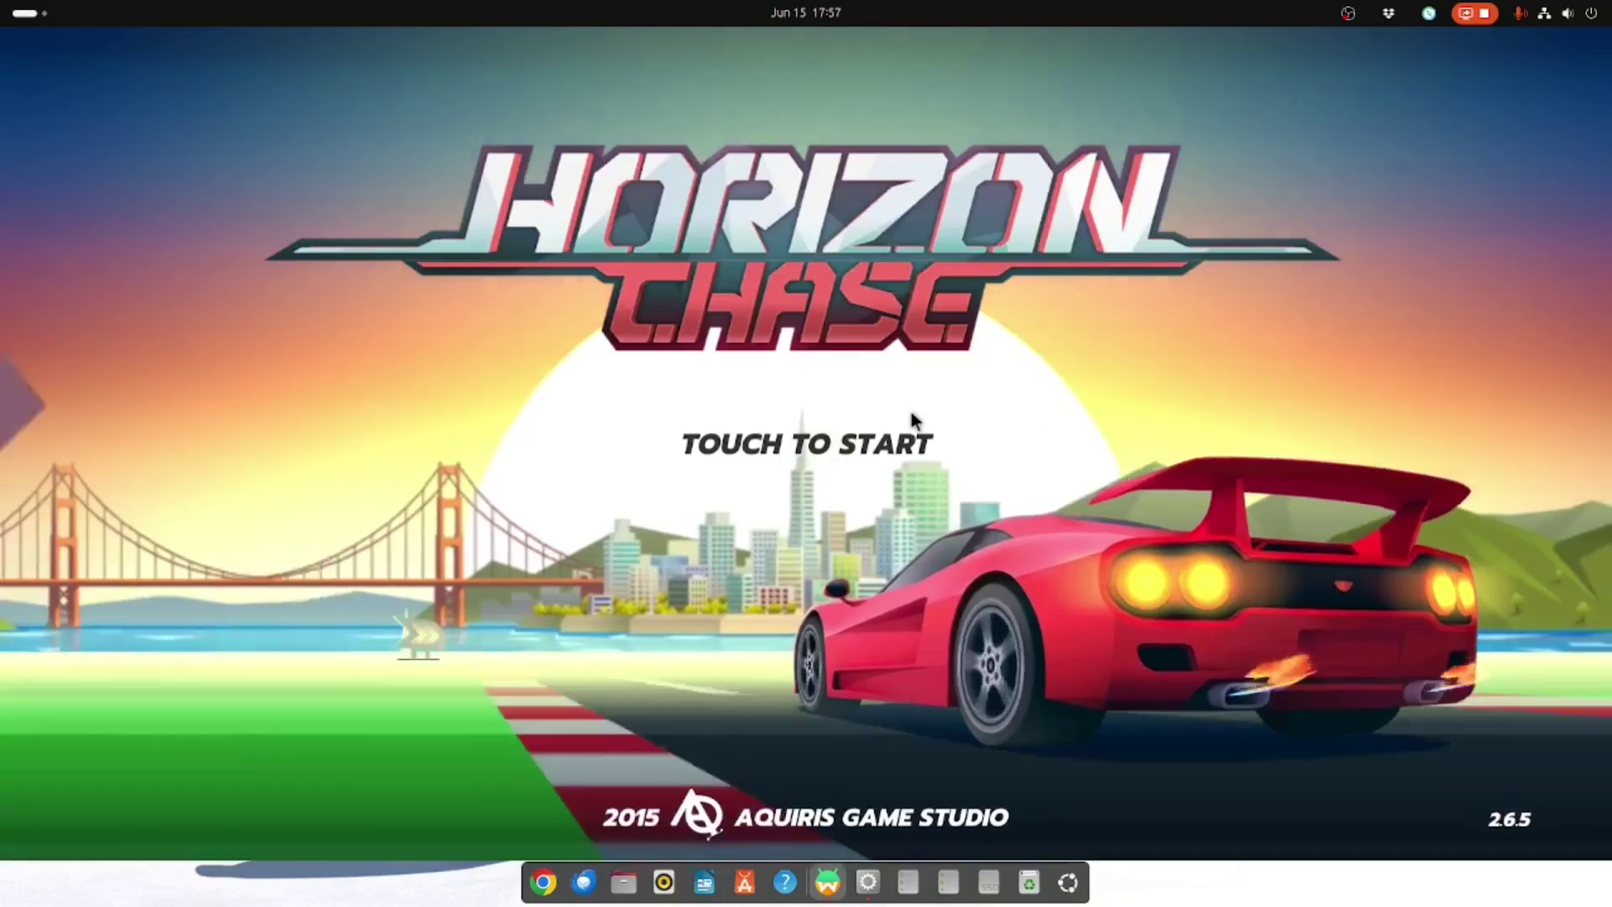
Start Horizon Chase from its title screen and dismiss the achievements sheet
click(878, 442)
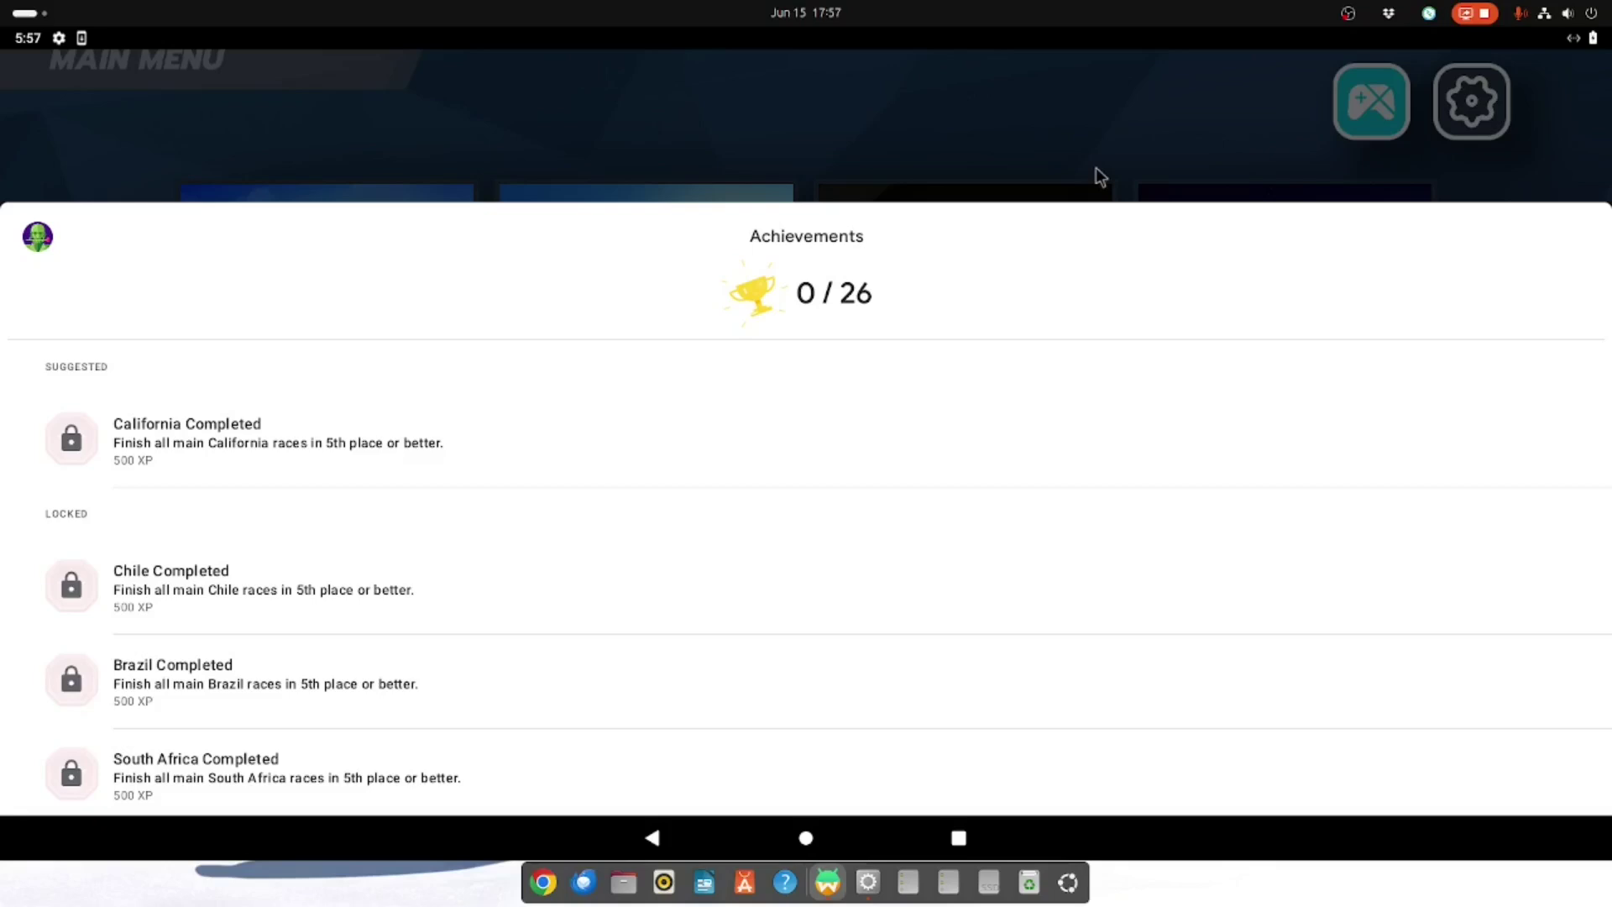
click(1469, 102)
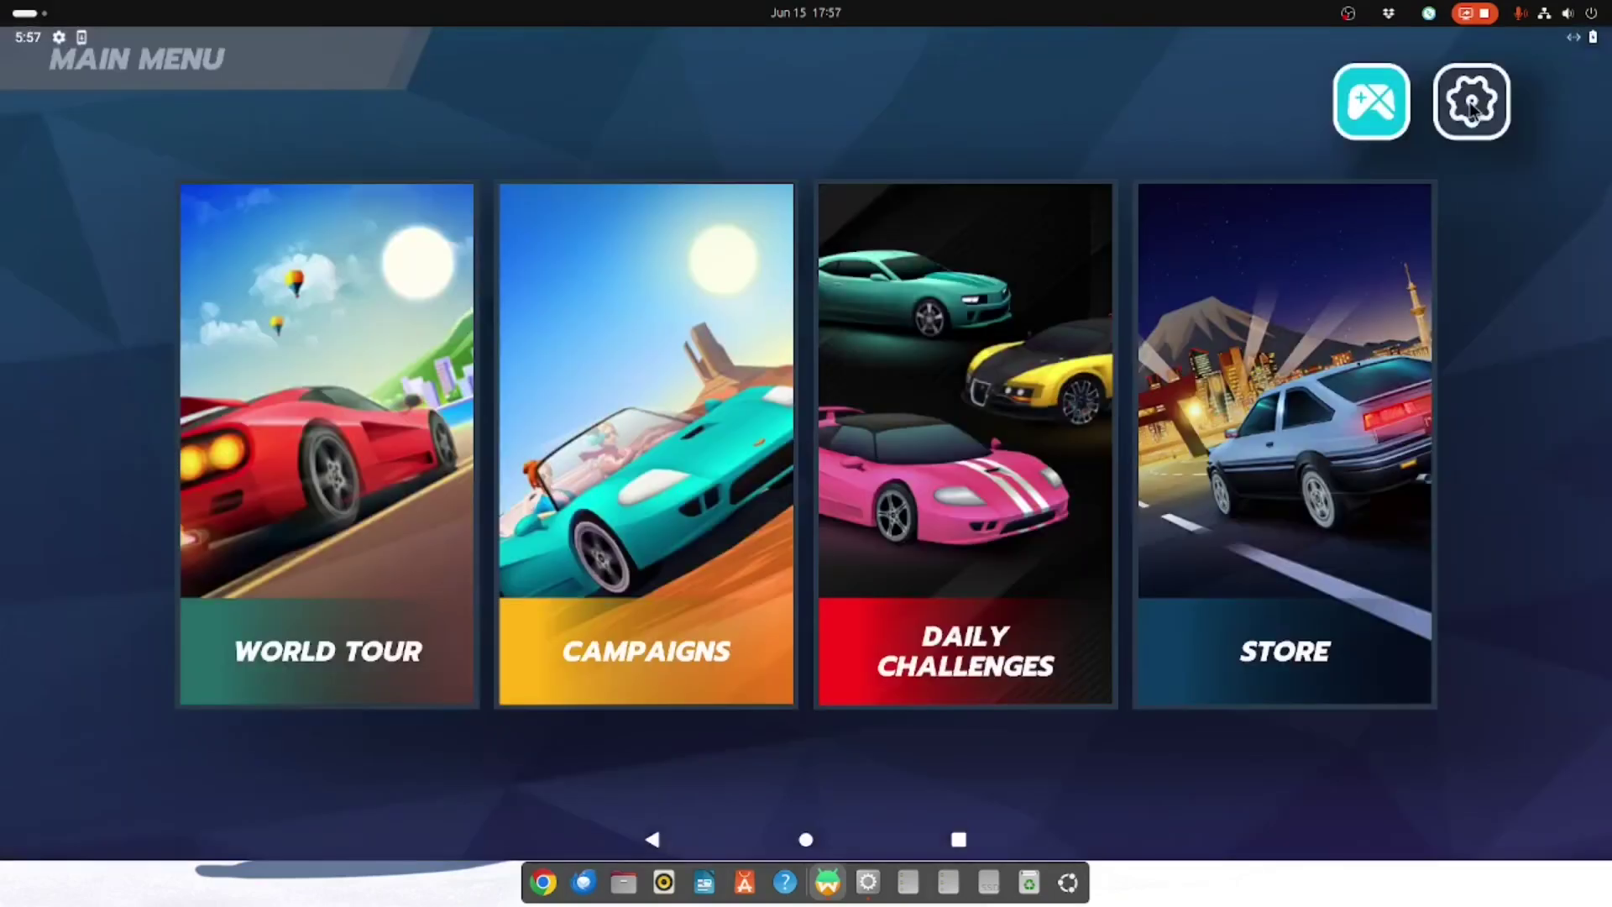
Set Horizon Chase's control scheme to Auto Accelerate 1 and return to the main menu
click(1469, 103)
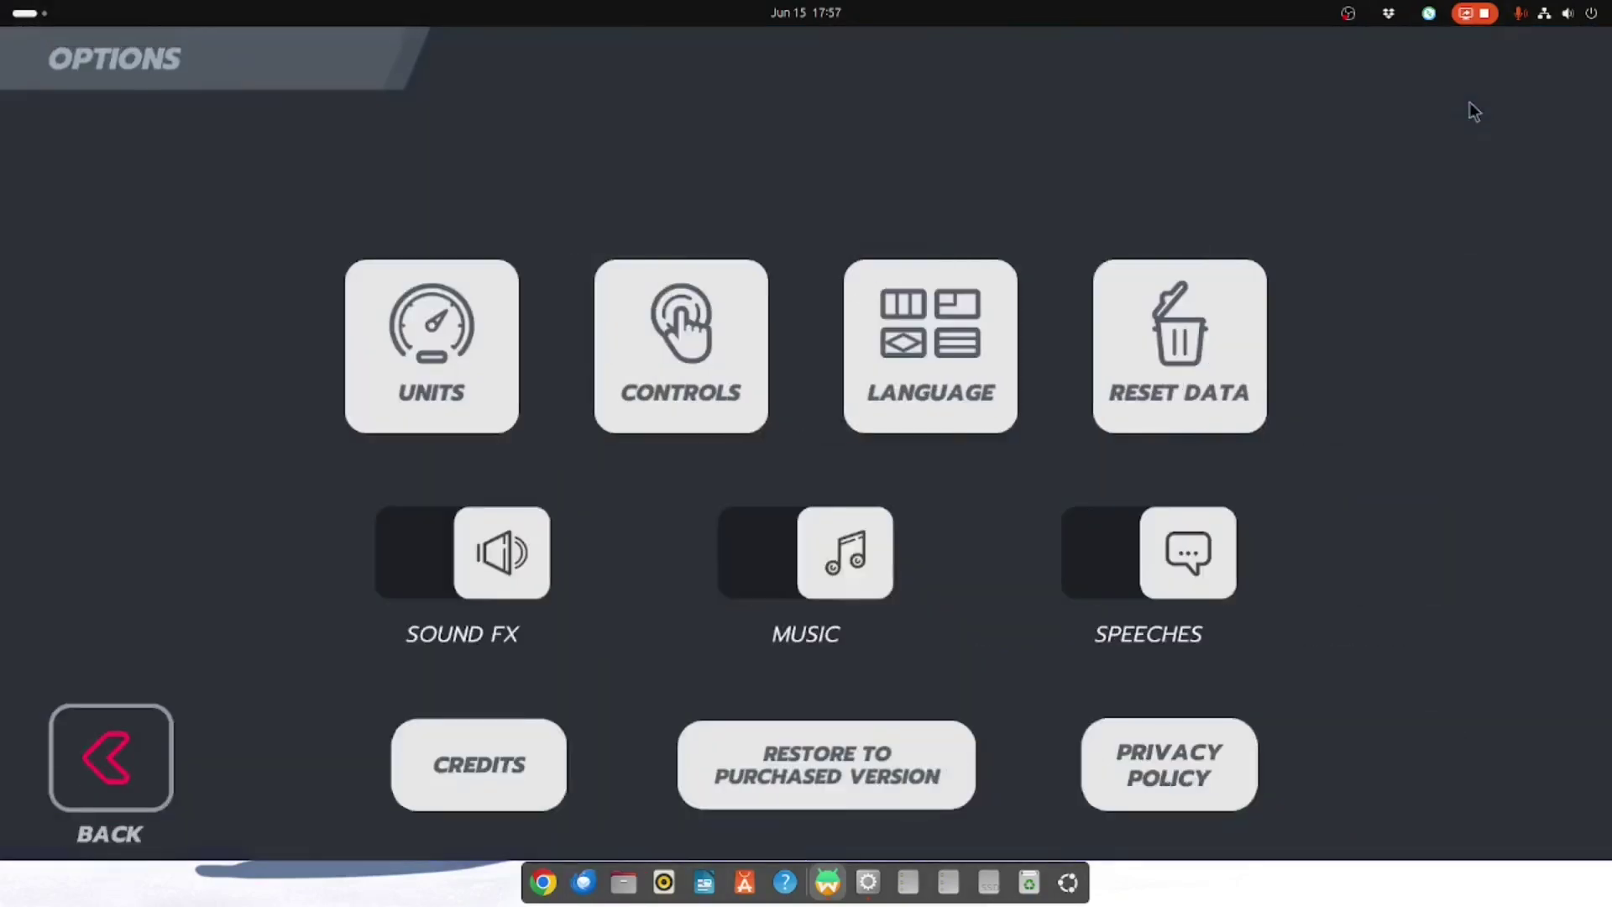
click(719, 345)
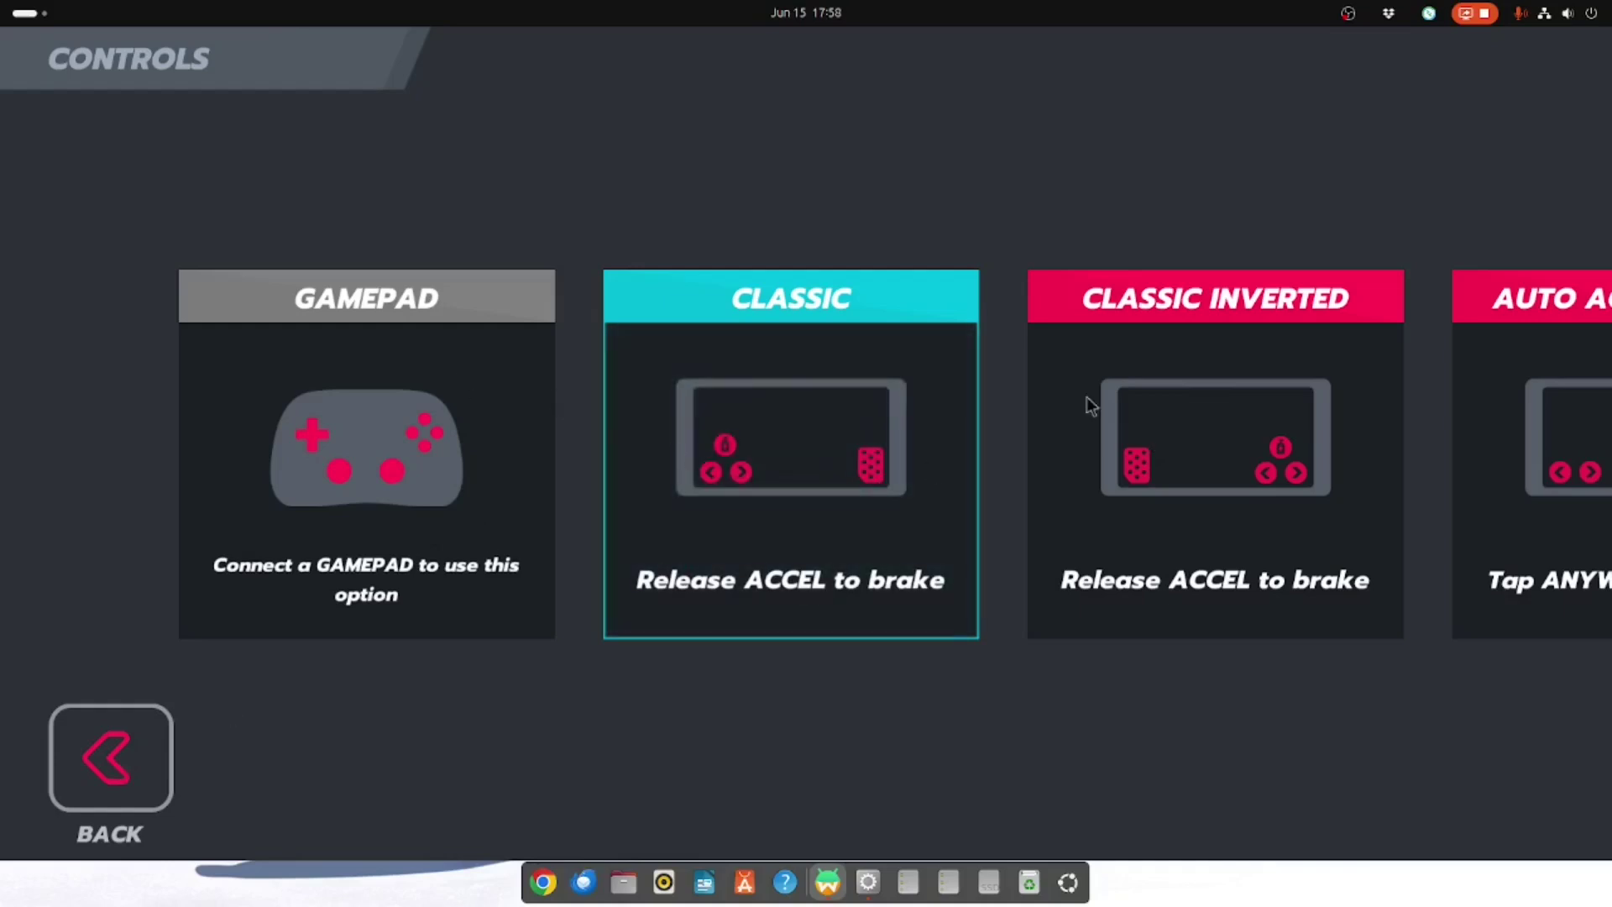
click(1140, 400)
click(806, 411)
click(1579, 458)
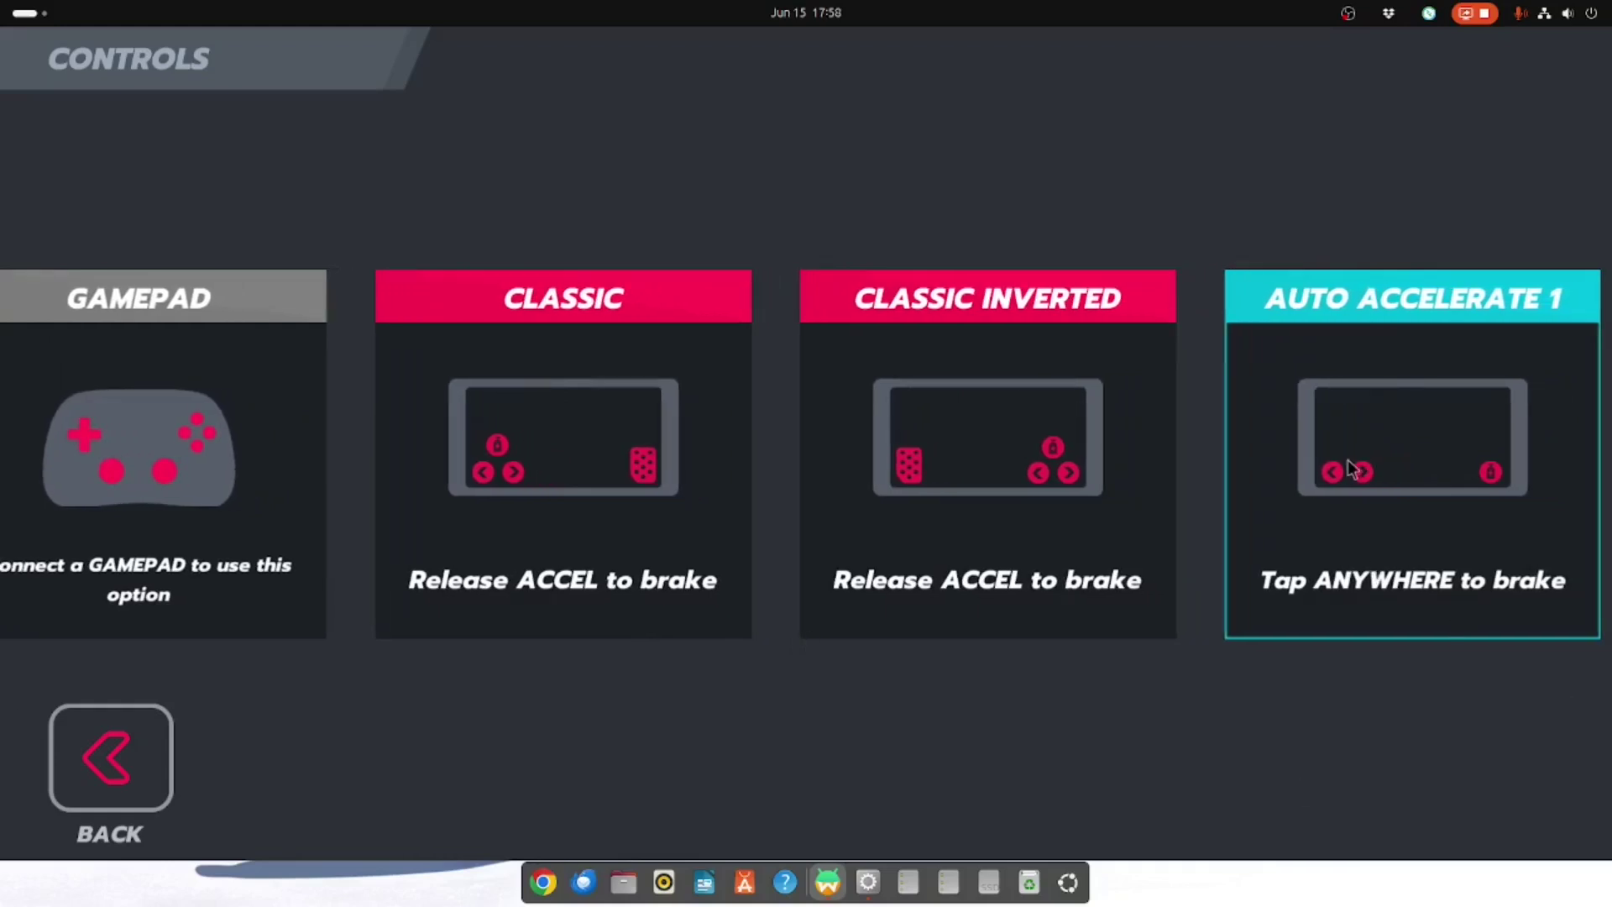
click(86, 764)
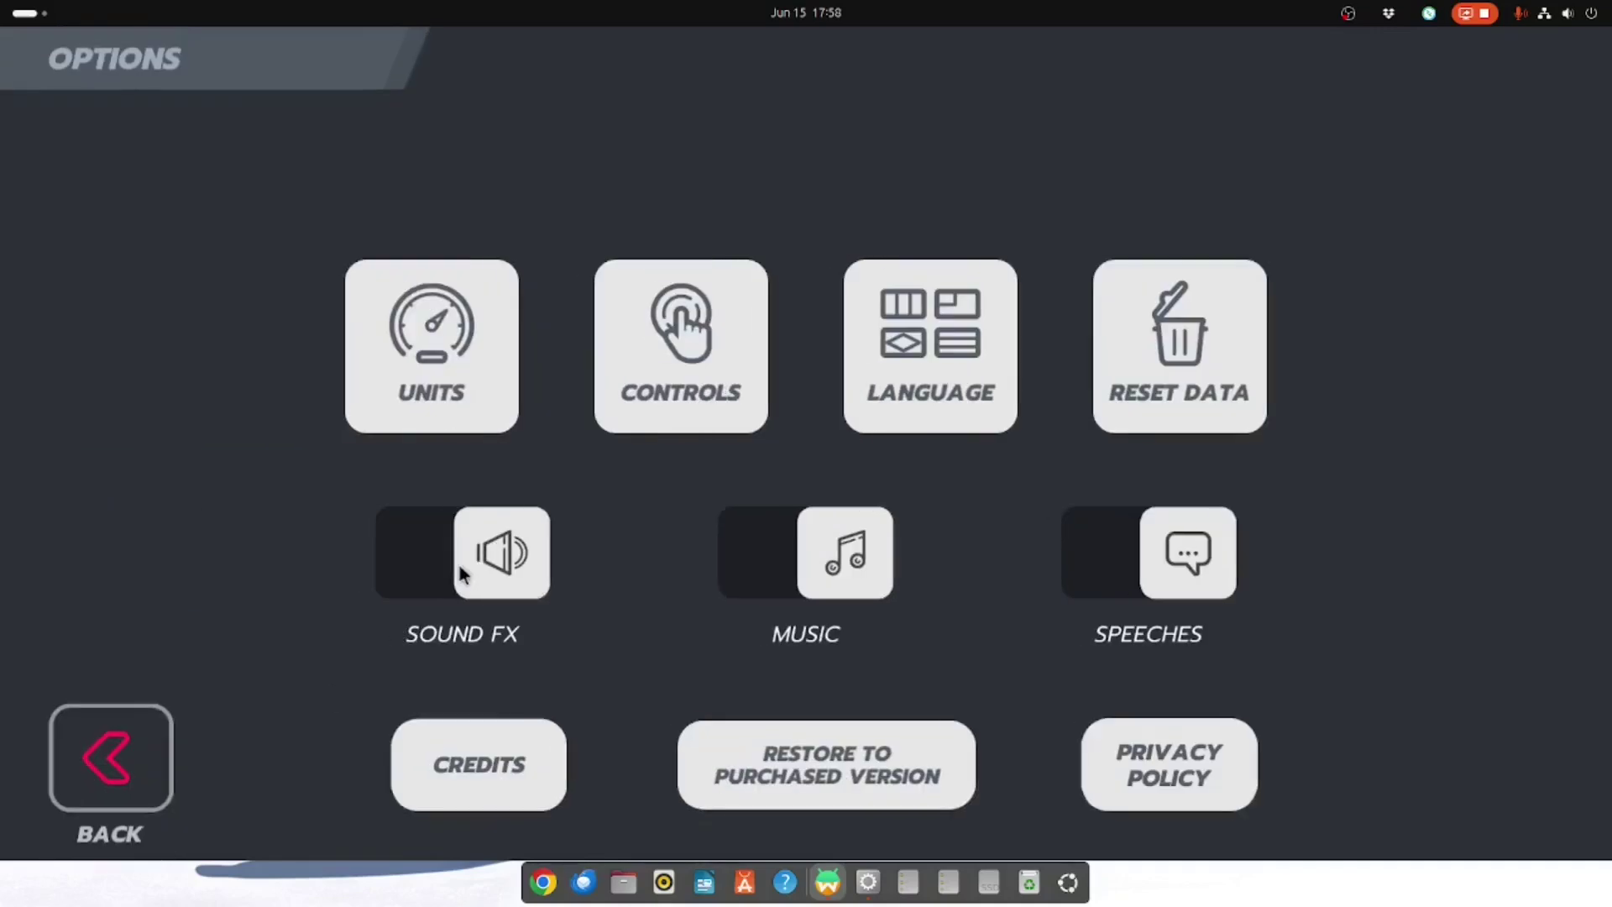
click(118, 766)
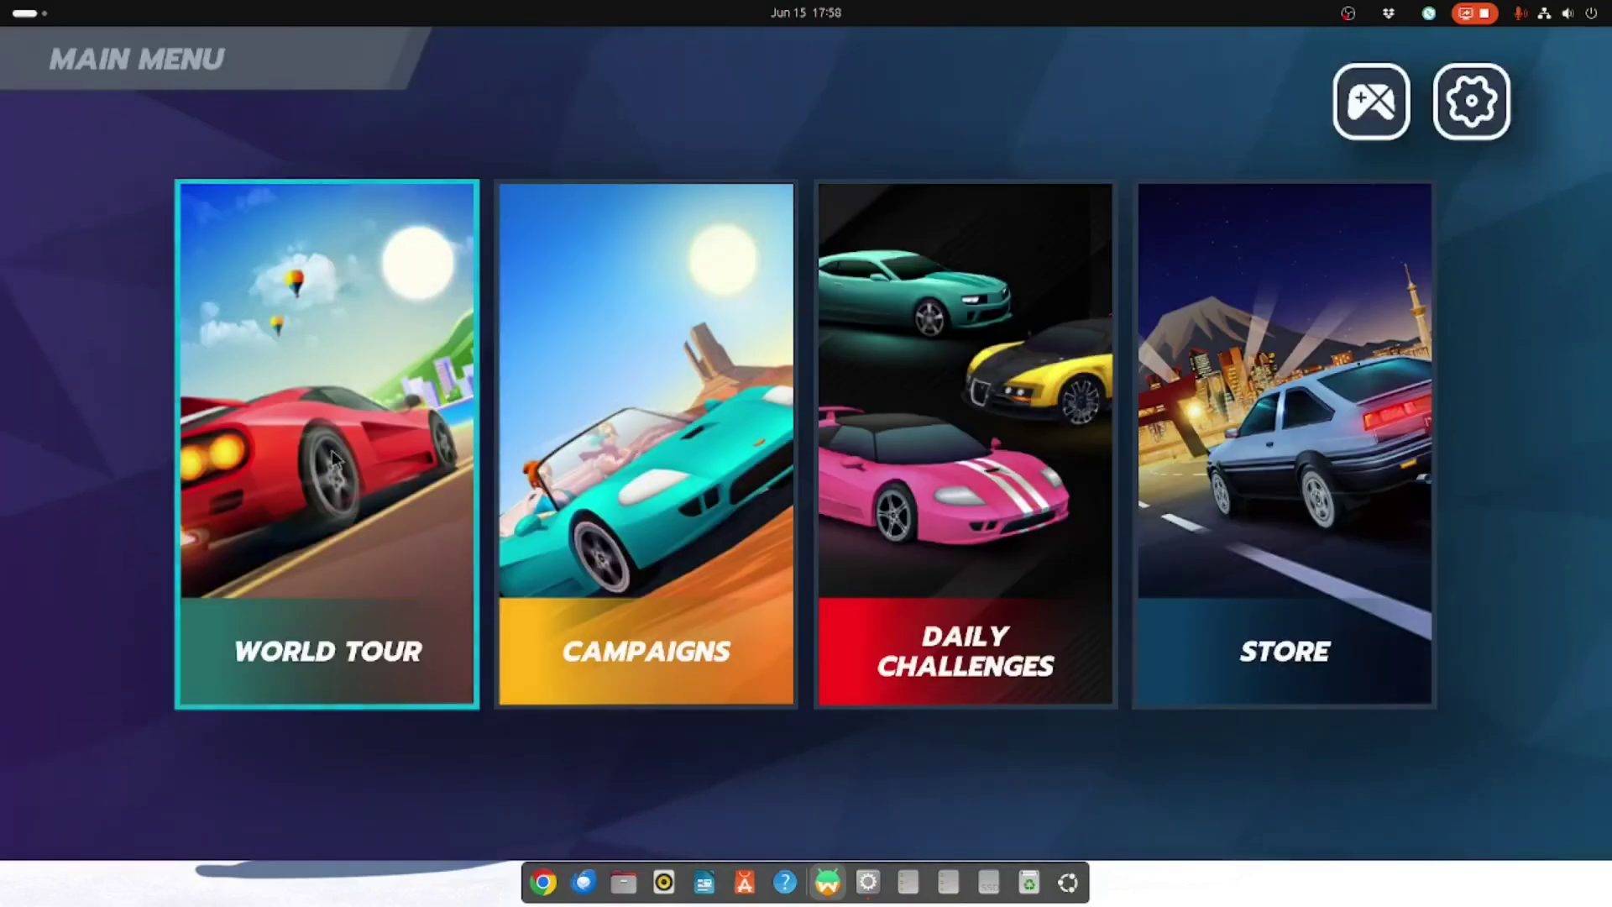
Start a World Tour race on San Francisco's Grassy Hills track with the Cruiser
click(374, 411)
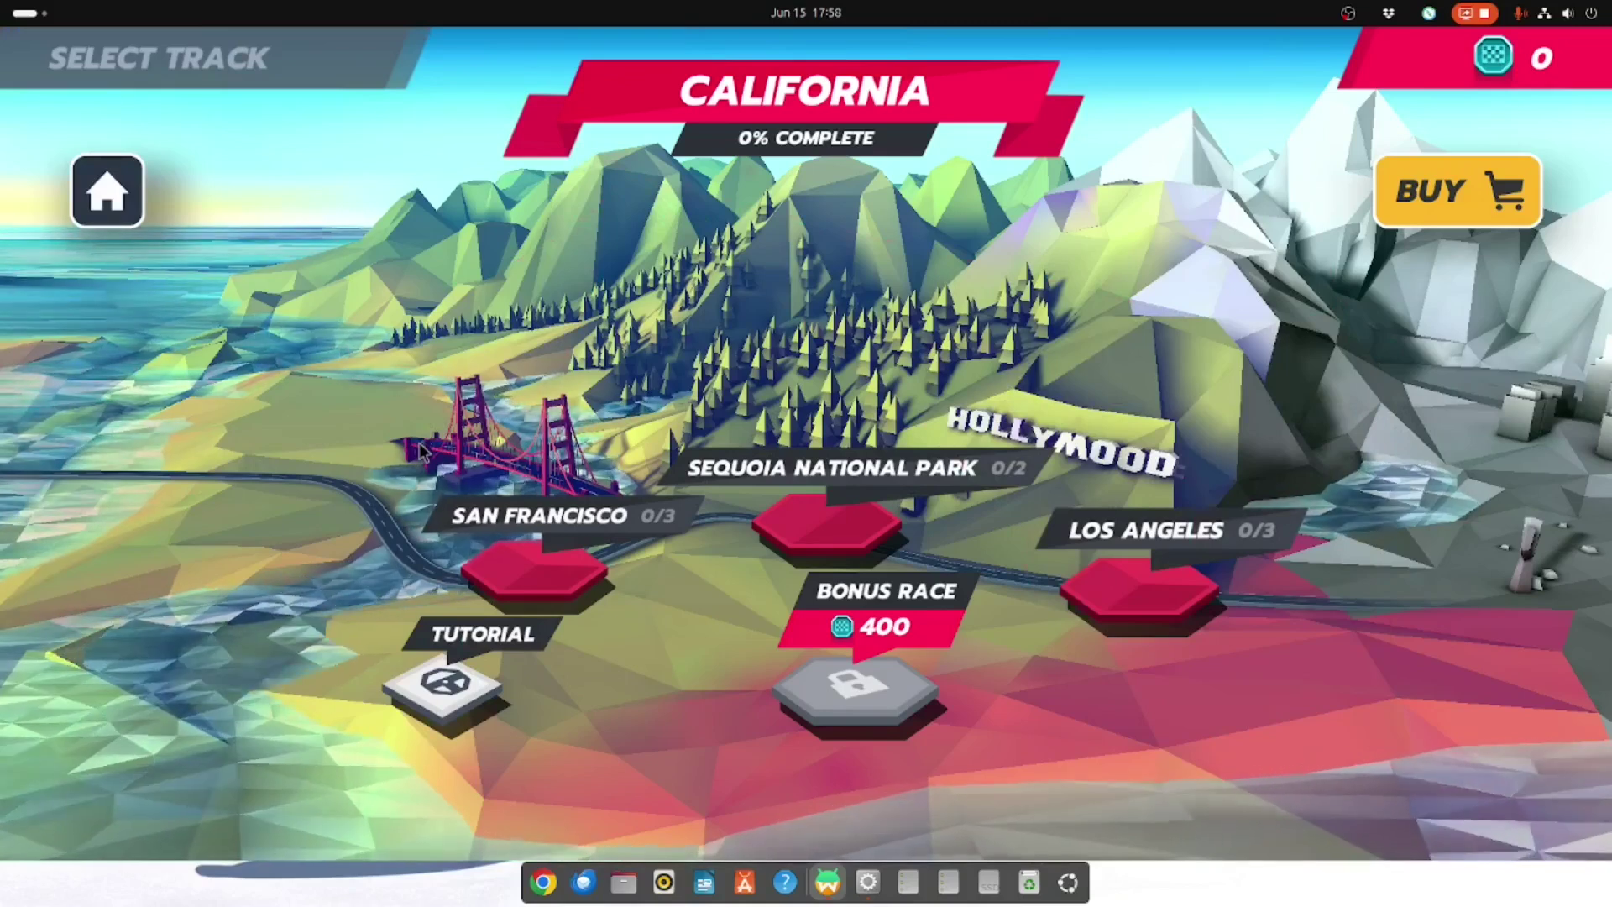
click(544, 529)
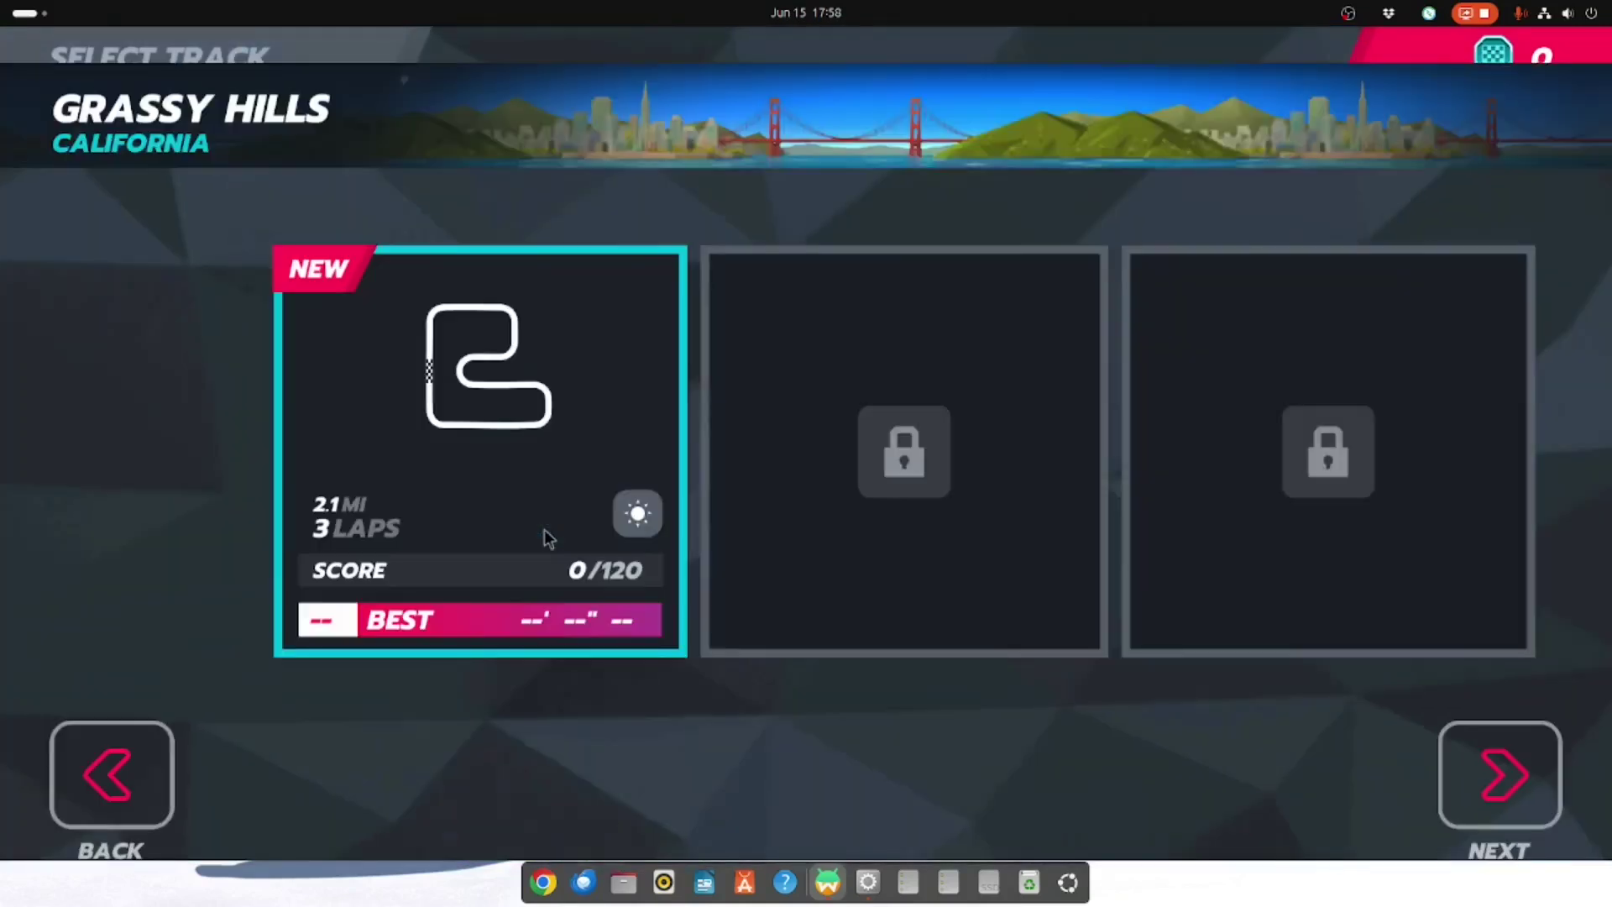
click(375, 480)
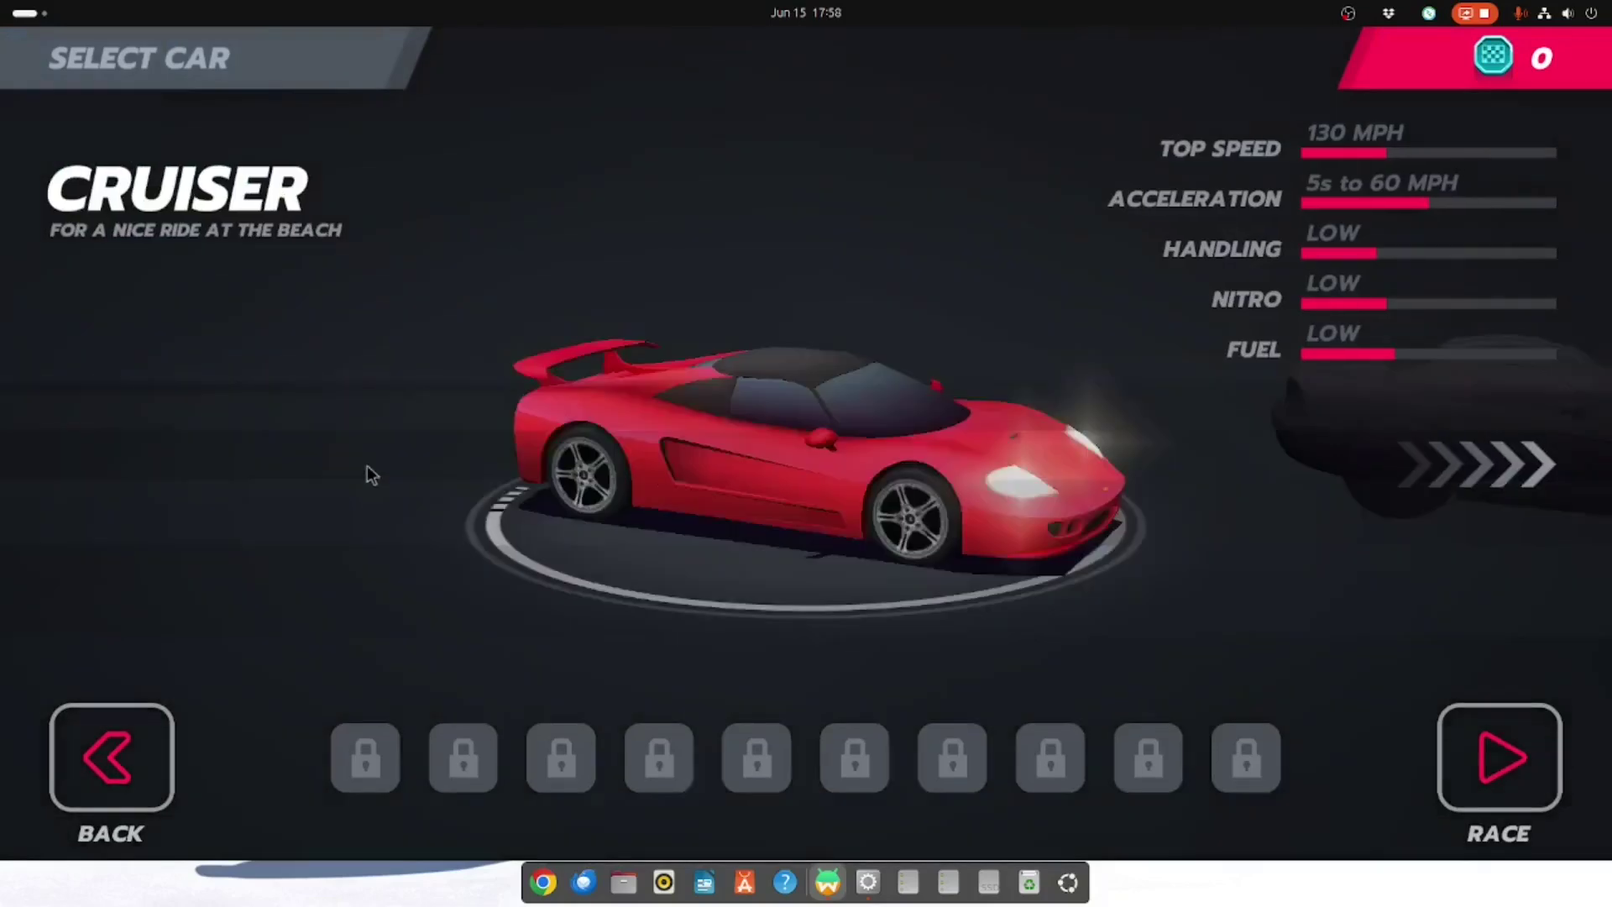
click(1478, 760)
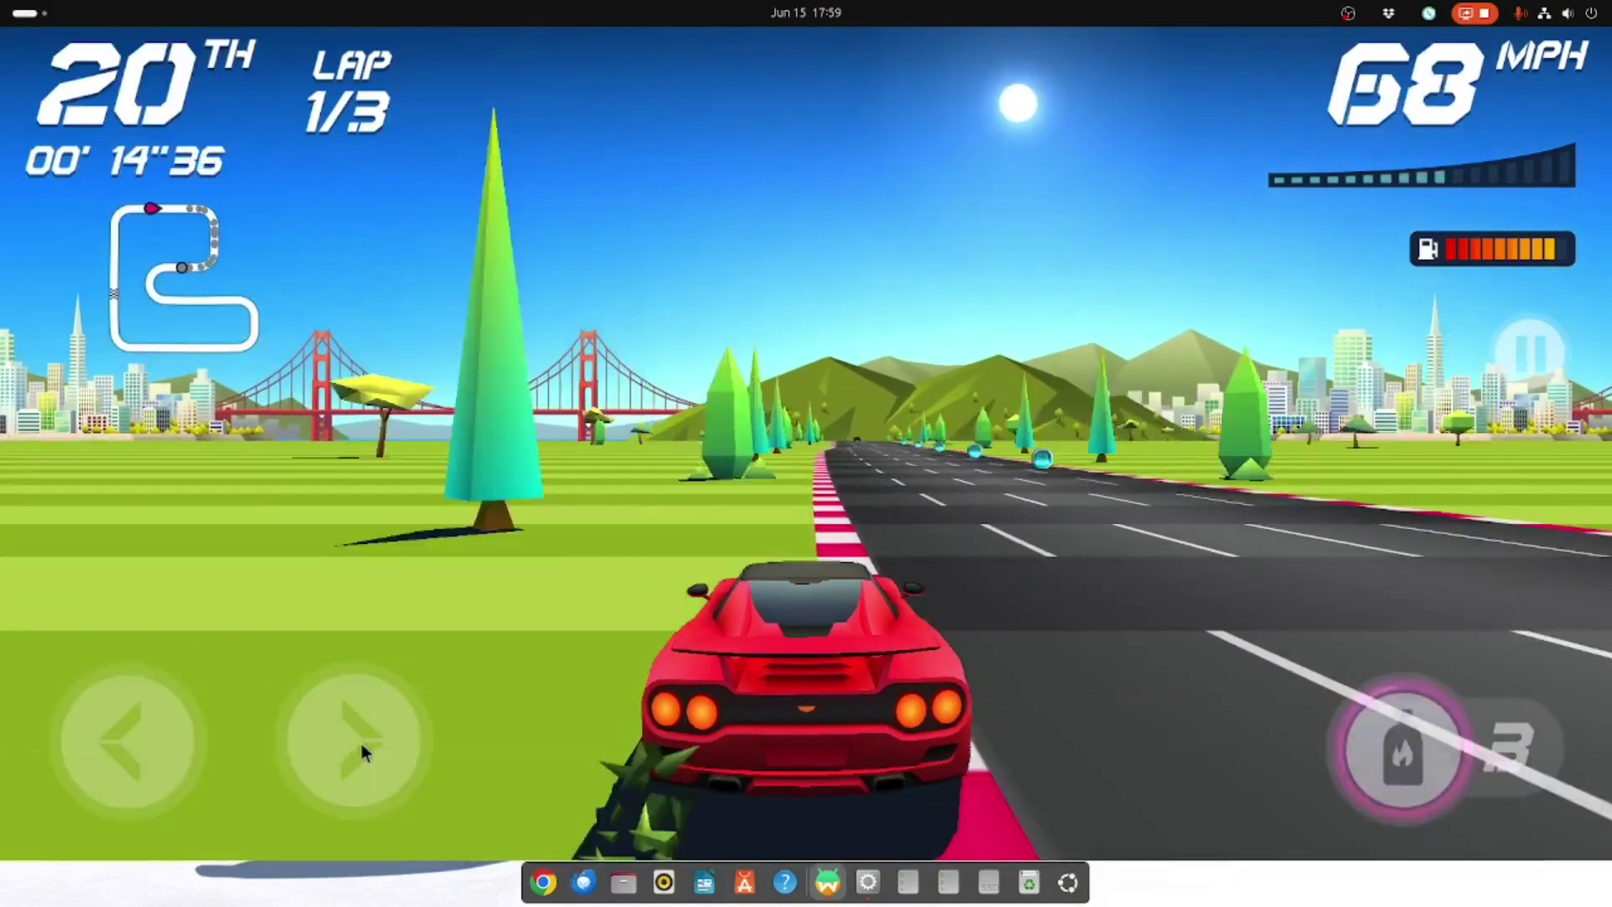
Pause and resume the race, then bring up the Android status and navigation bars
key(Escape)
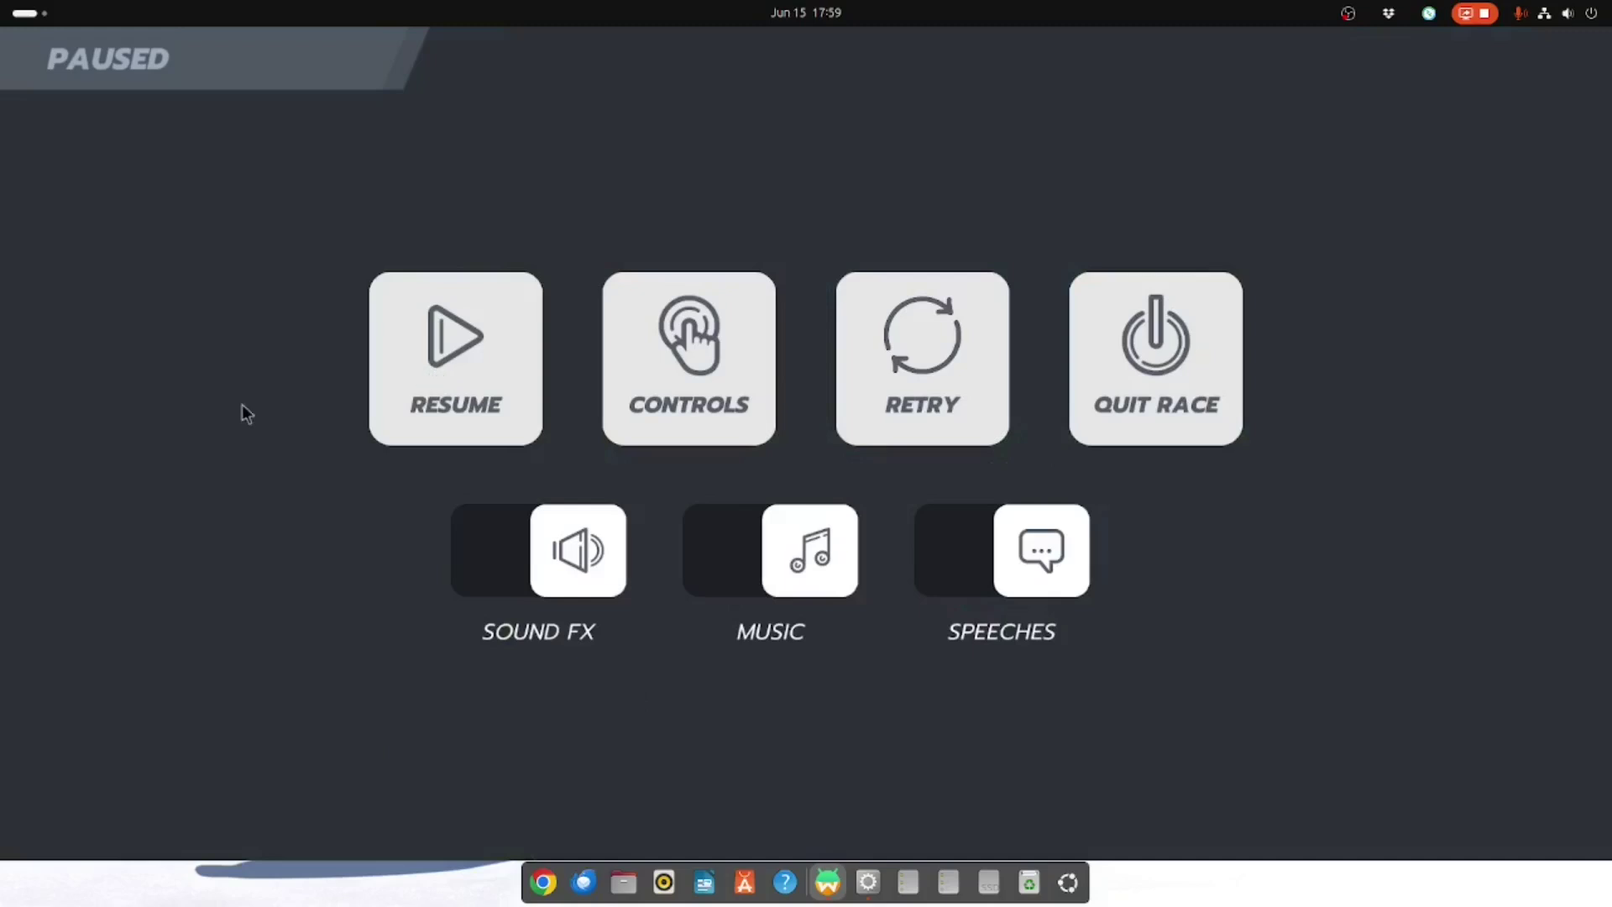
click(470, 381)
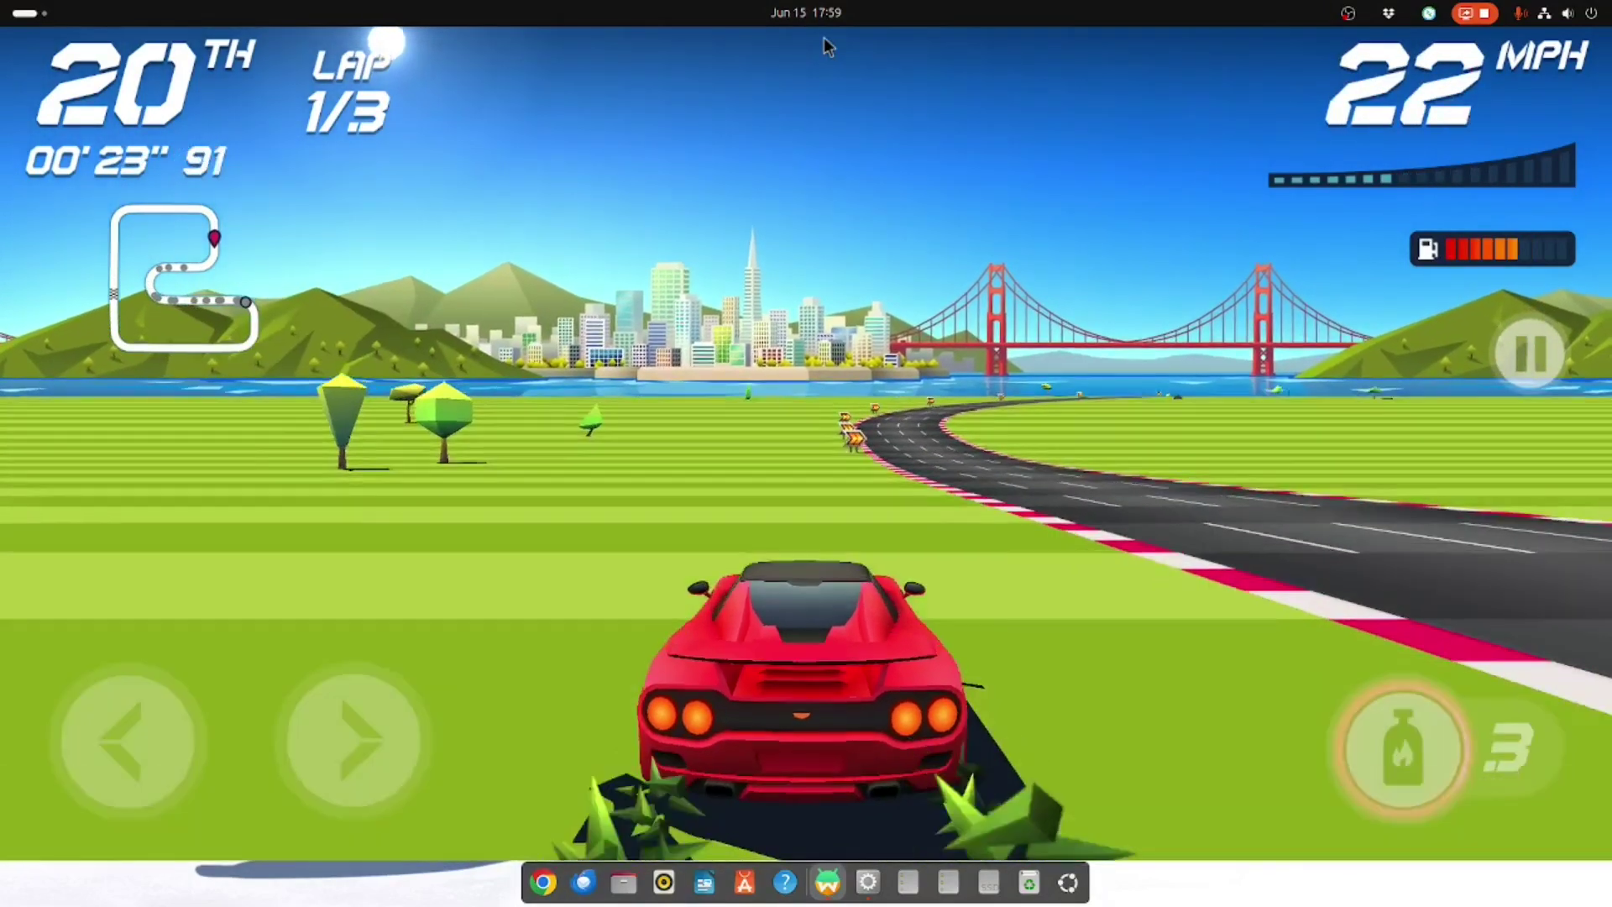
drag(824, 37, 854, 198)
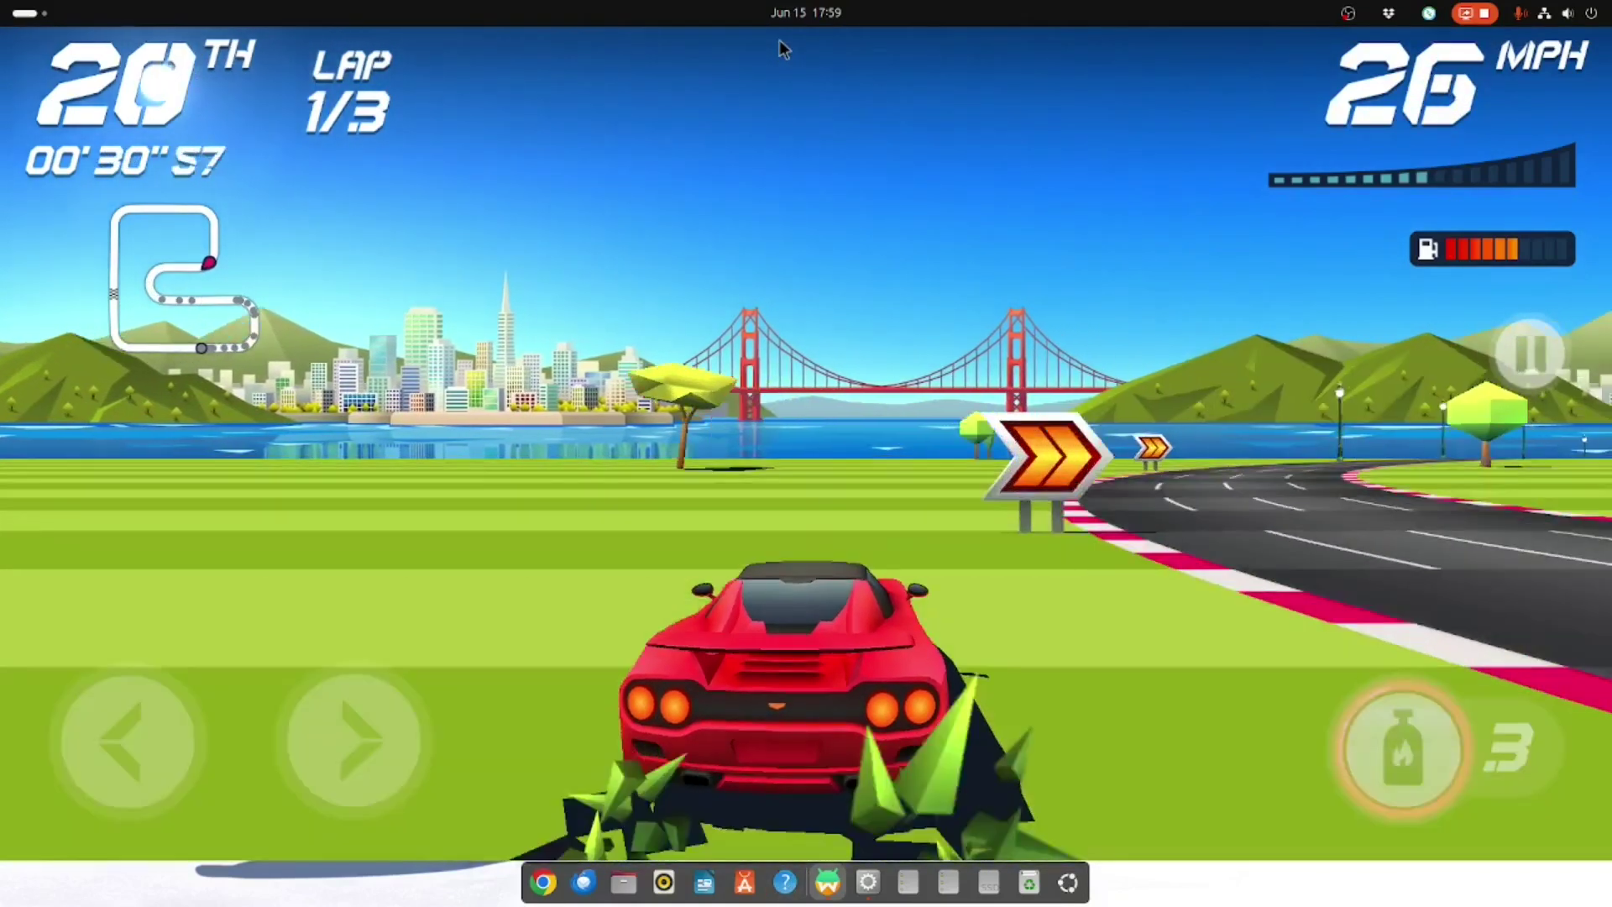
drag(779, 39, 778, 93)
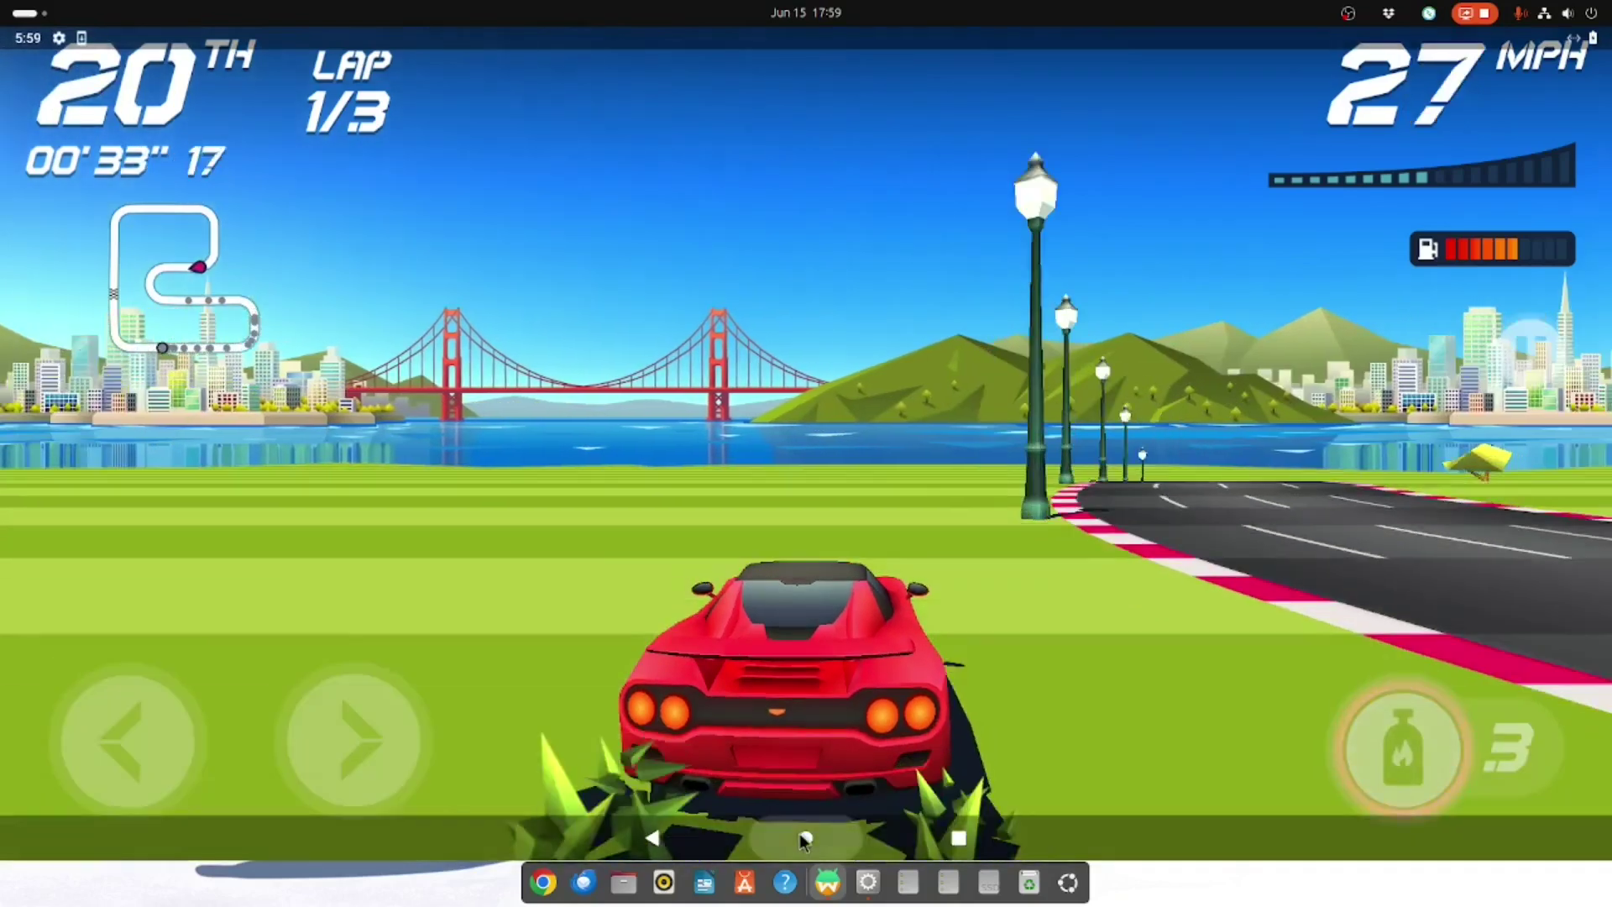
Leave the Horizon Chase race for the Android home screen and show the GNOME app grid
click(802, 836)
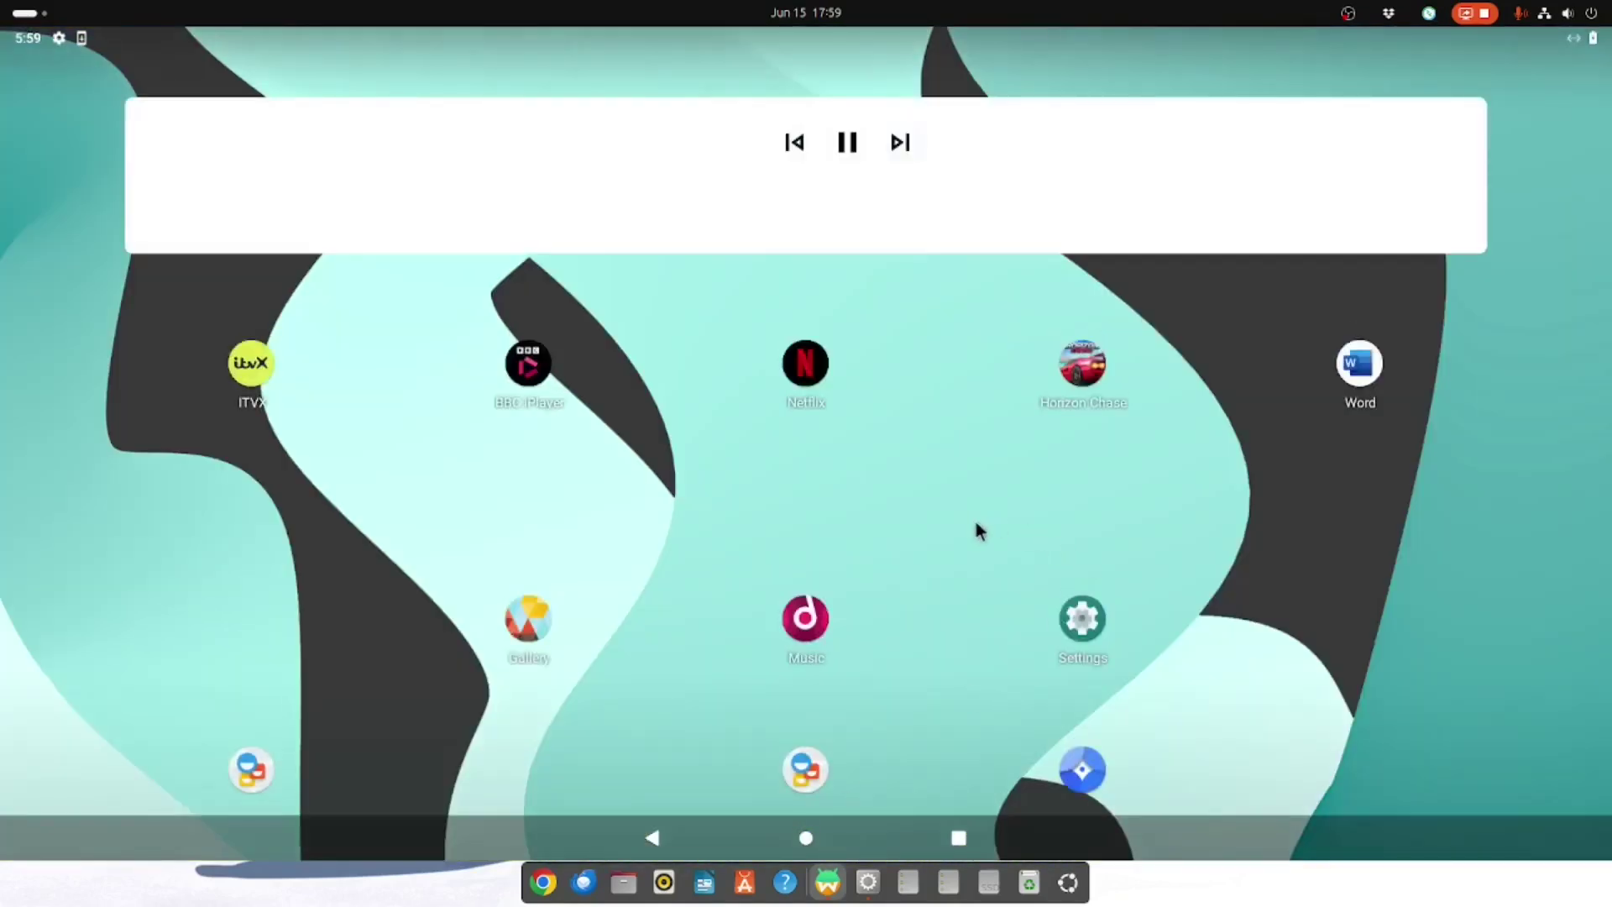
click(1068, 882)
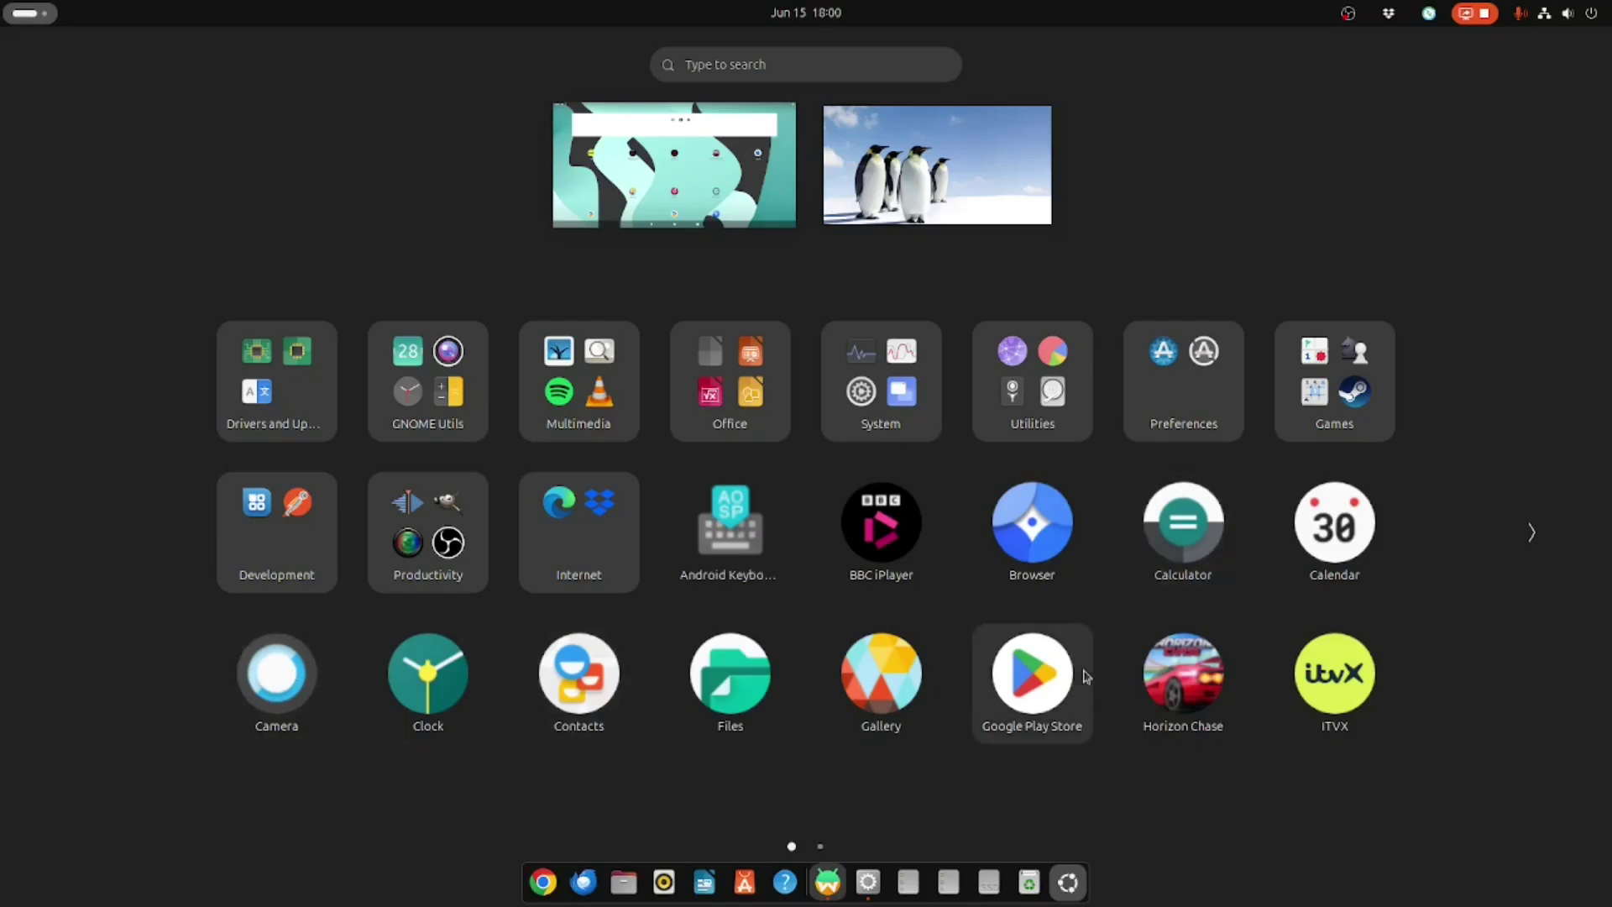
Check both app grid pages, then group Browser, BBC iPlayer, Calculator and Calendar into a folder
click(1534, 537)
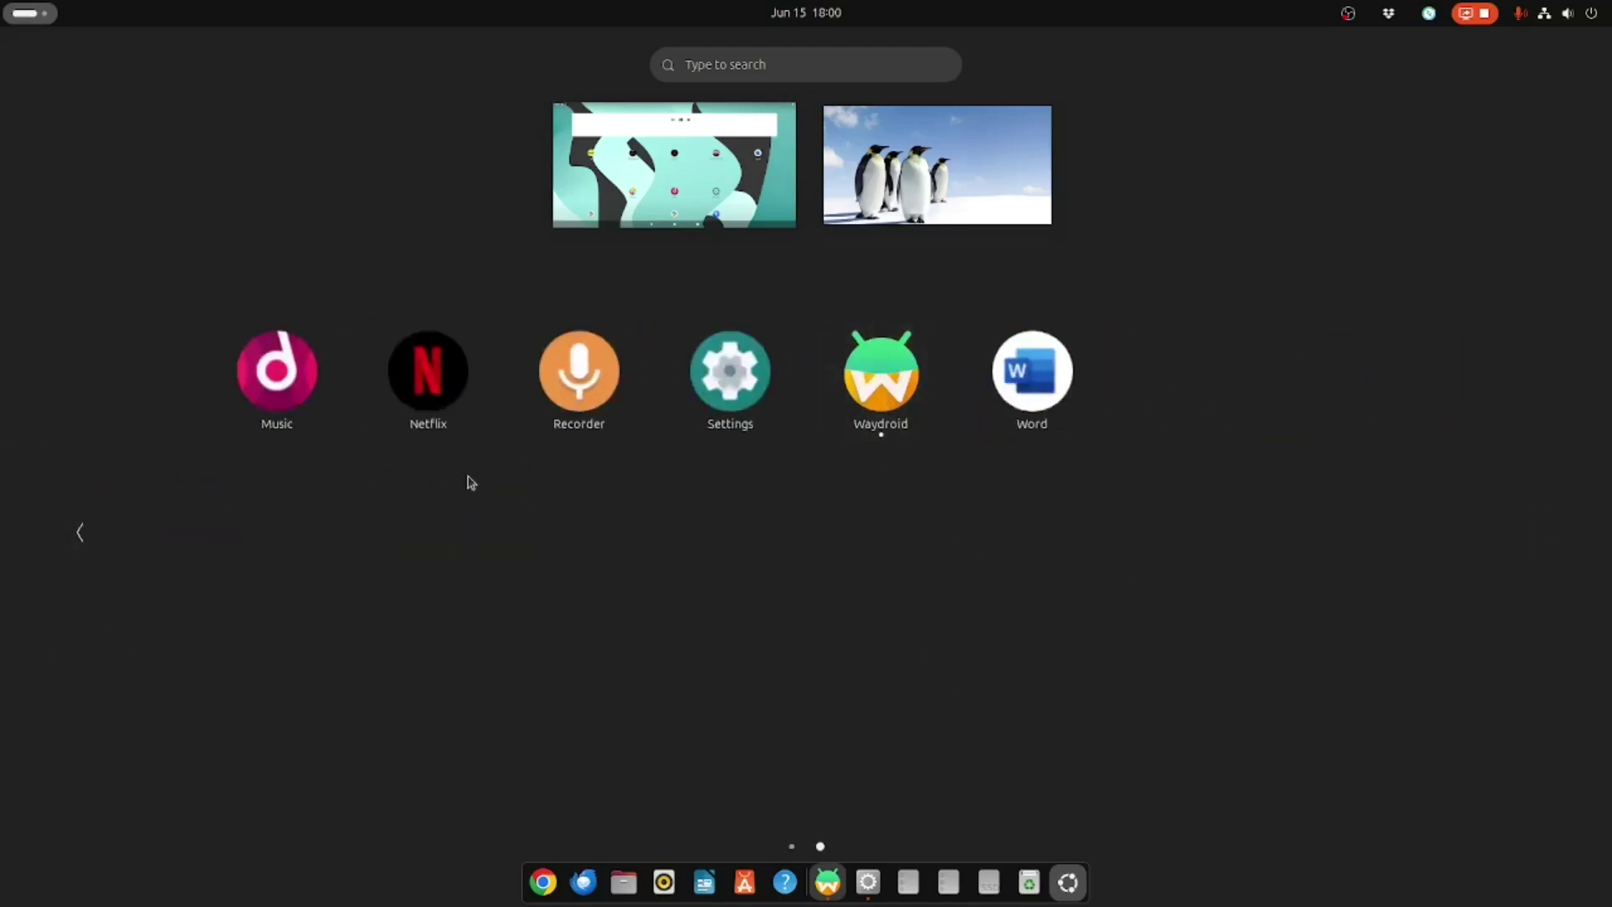
click(81, 532)
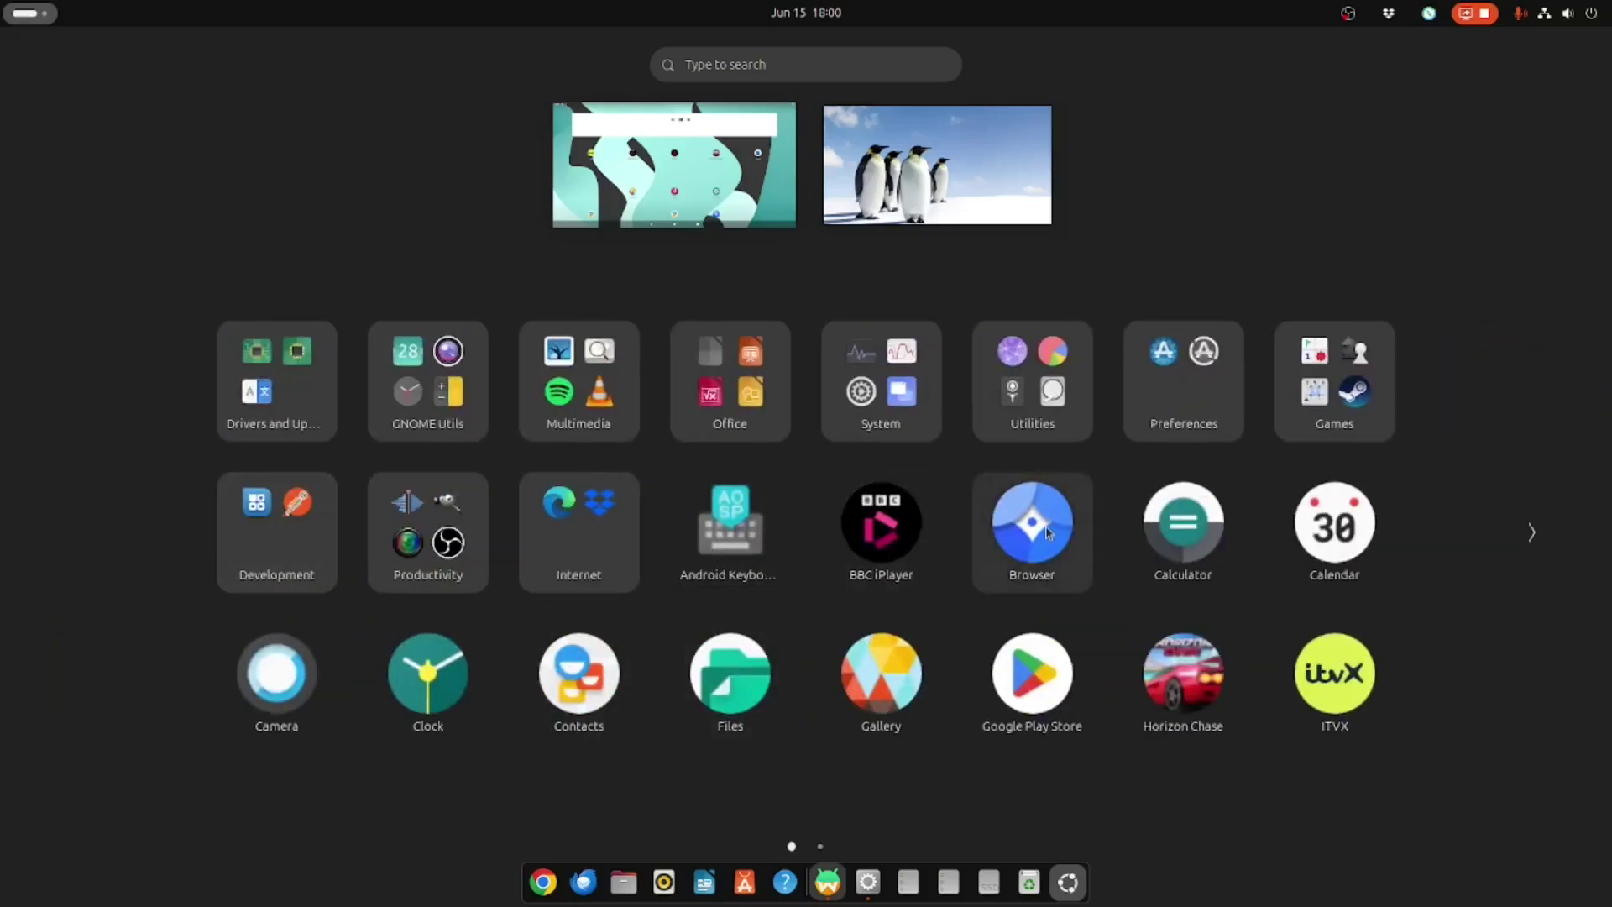
drag(1032, 524, 871, 535)
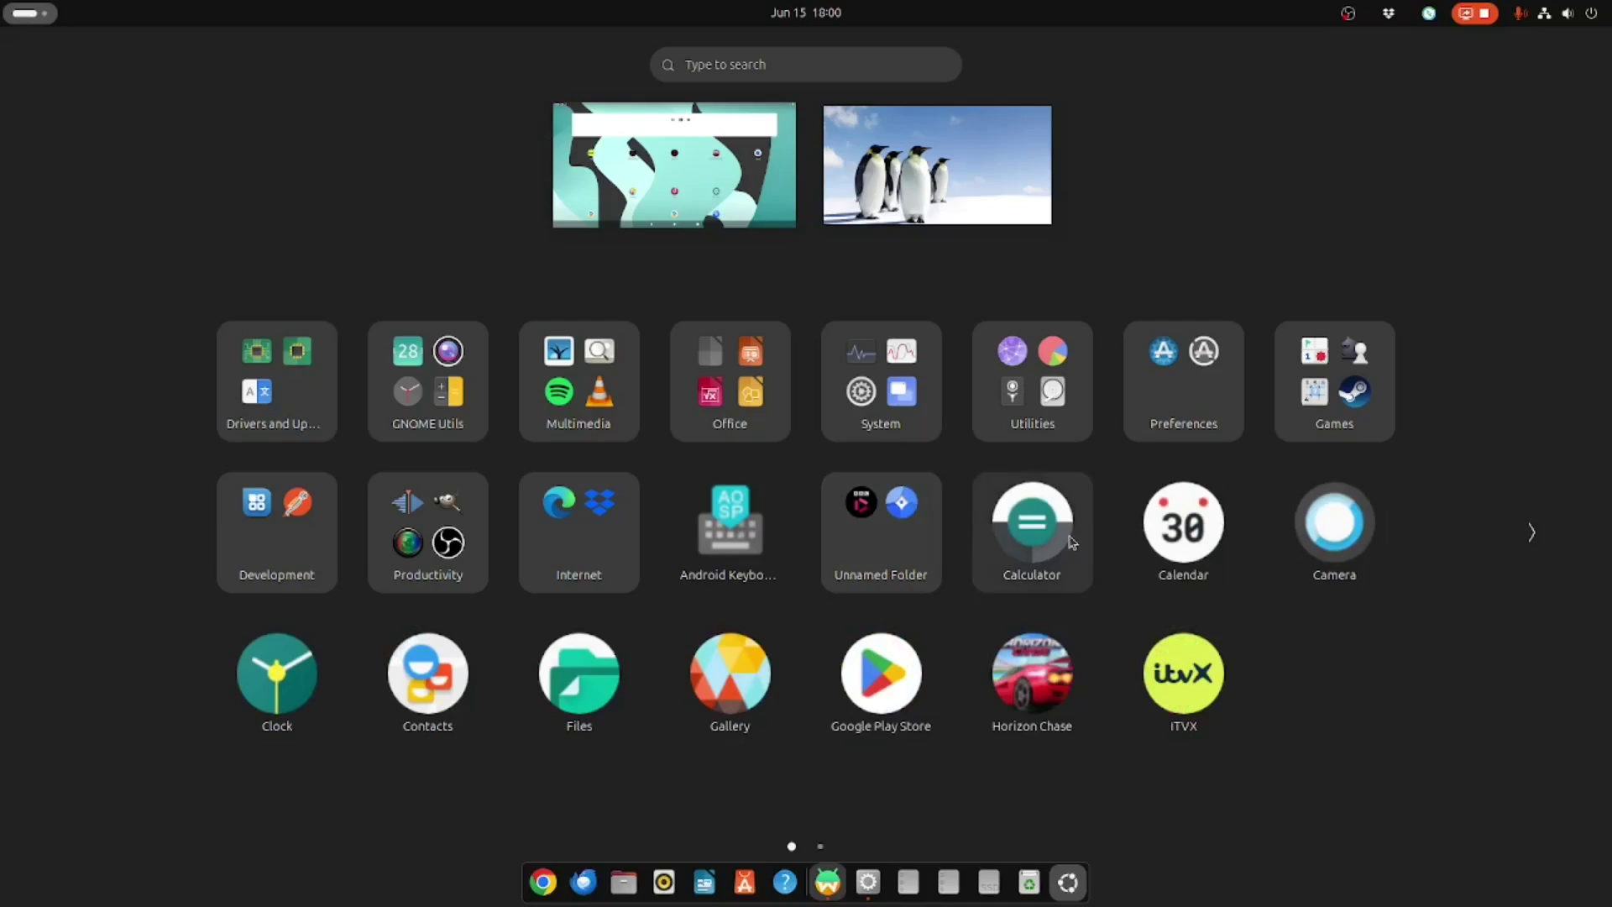
drag(1037, 527, 917, 544)
drag(1032, 524, 917, 543)
Make a second folder from Files, Gallery, Google Play Store and Horizon Chase
drag(428, 673, 1031, 524)
drag(579, 673, 1031, 524)
drag(1031, 674, 730, 524)
Fold ITVX, Android Keyboard and the other page-two apps into folders, and move Waydroid to page one
scroll(730, 525, down, 1)
drag(576, 370, 424, 378)
drag(730, 370, 486, 403)
drag(269, 378, 1306, 546)
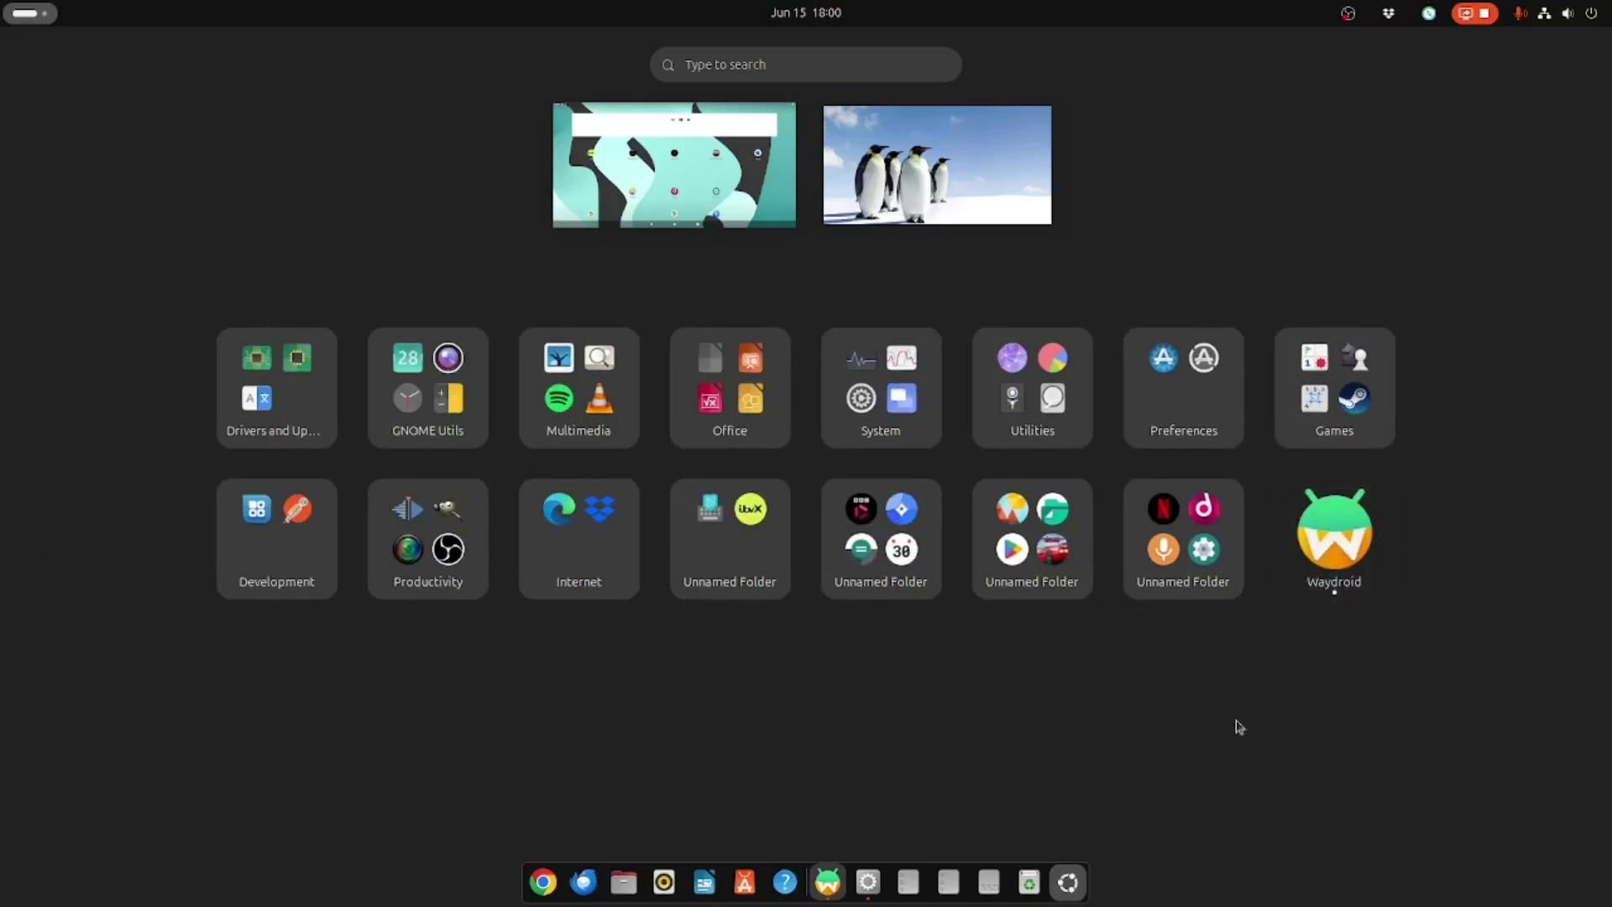